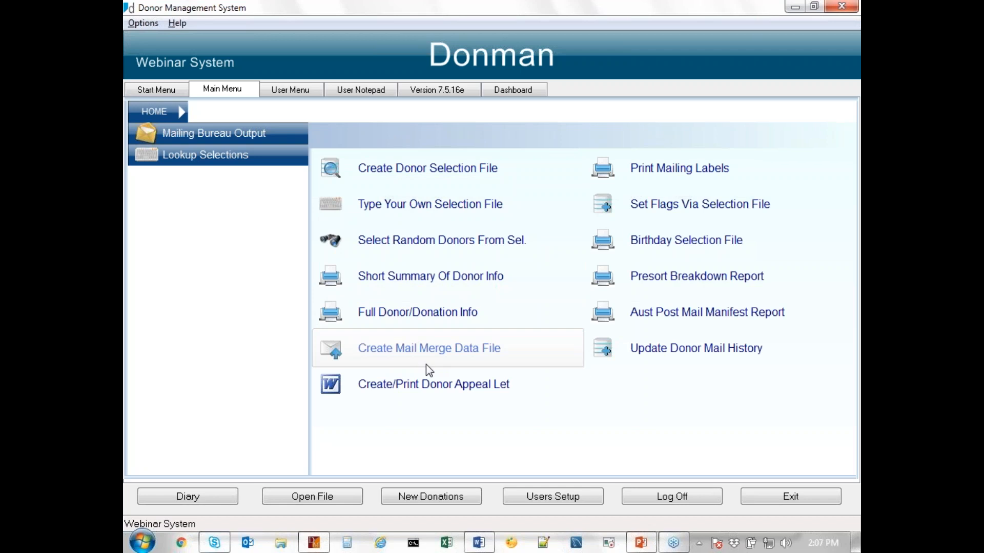
Start creating a mail merge data file from the My Appeal selection file, letting the program count its donors
click(431, 365)
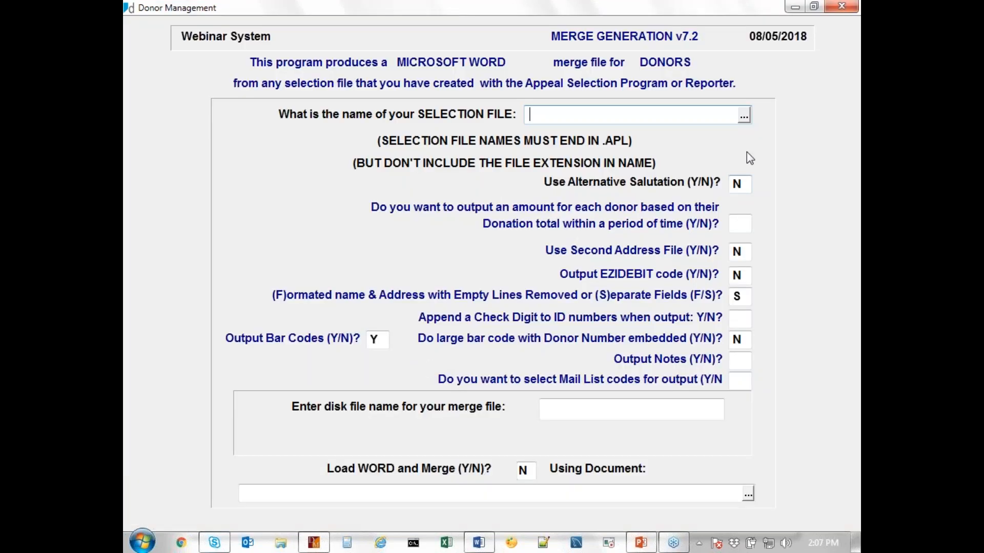
click(744, 117)
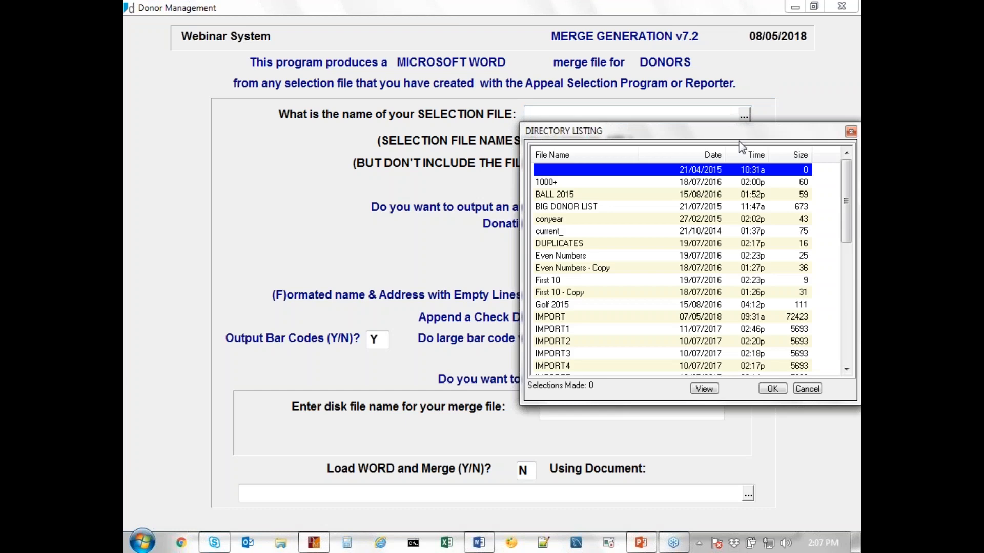
click(716, 159)
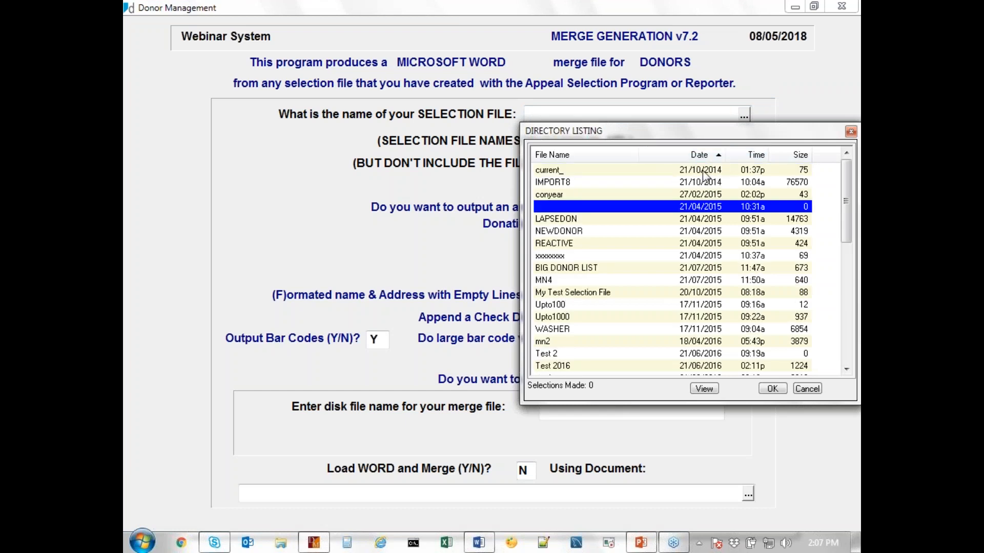
scroll(662, 208, up, 1)
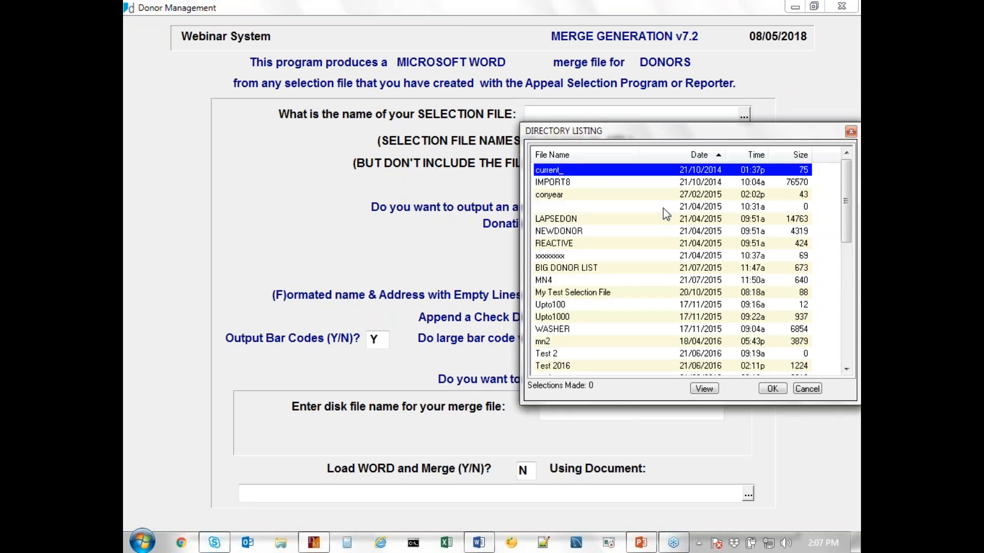
key(End)
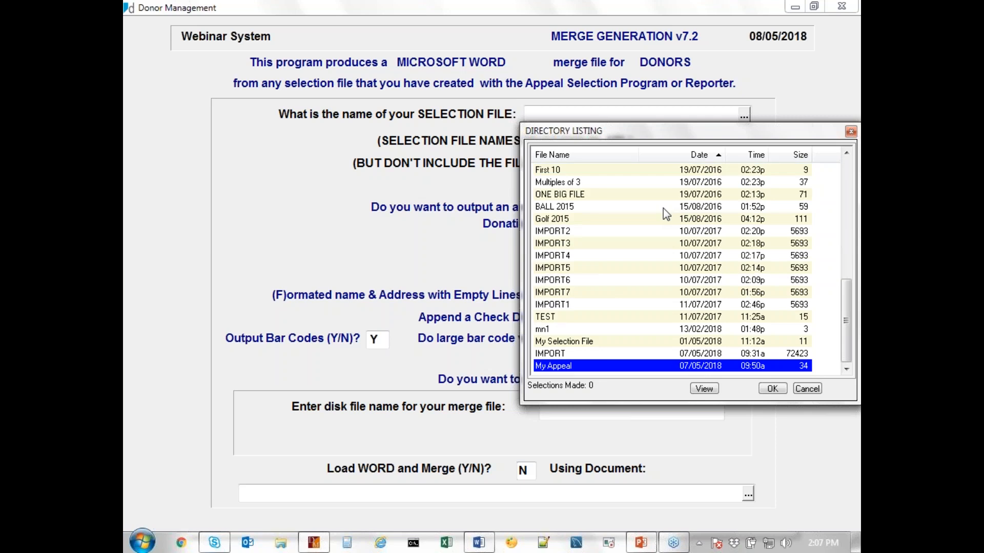
key(Return)
key(Return)
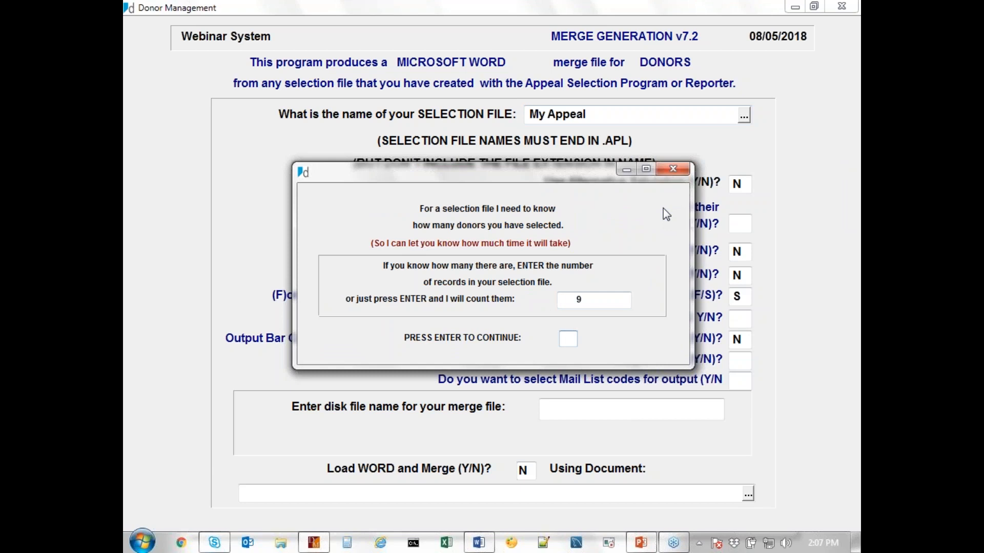
key(Return)
key(Return)
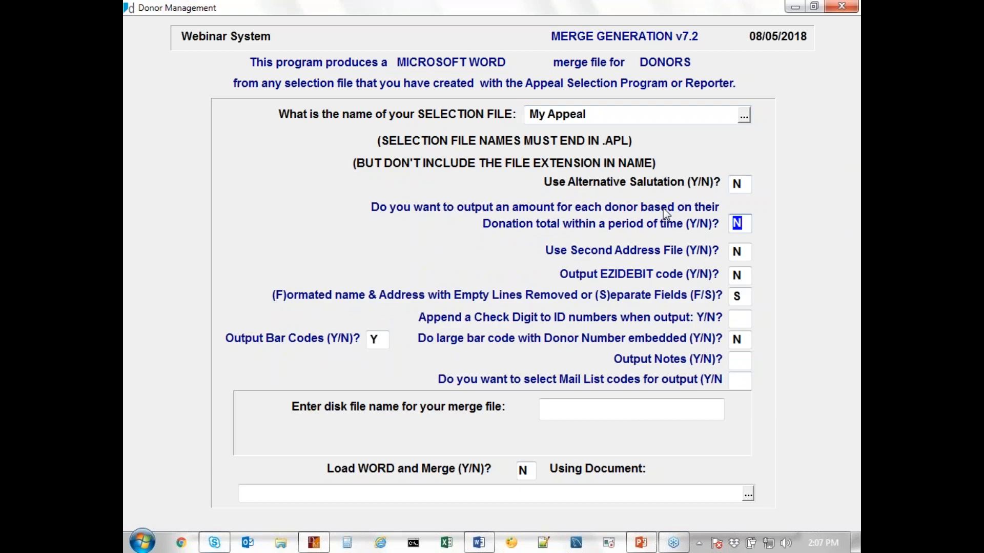
Accept the default merge options: separate fields (S), bar codes Y, and N for all the other output questions
key(Return)
key(Return)
key(Return)
key(Return)
key(Return)
key(Return)
key(Return)
key(Return)
key(Return)
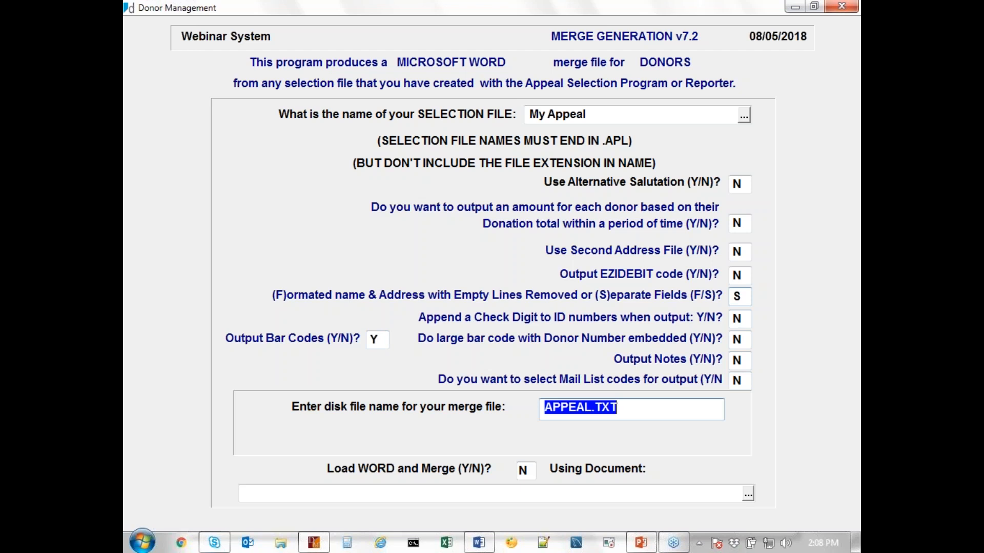
Name the merge file My APPEAL.TXT and agree to overwrite the existing file
key(Home)
text(My)
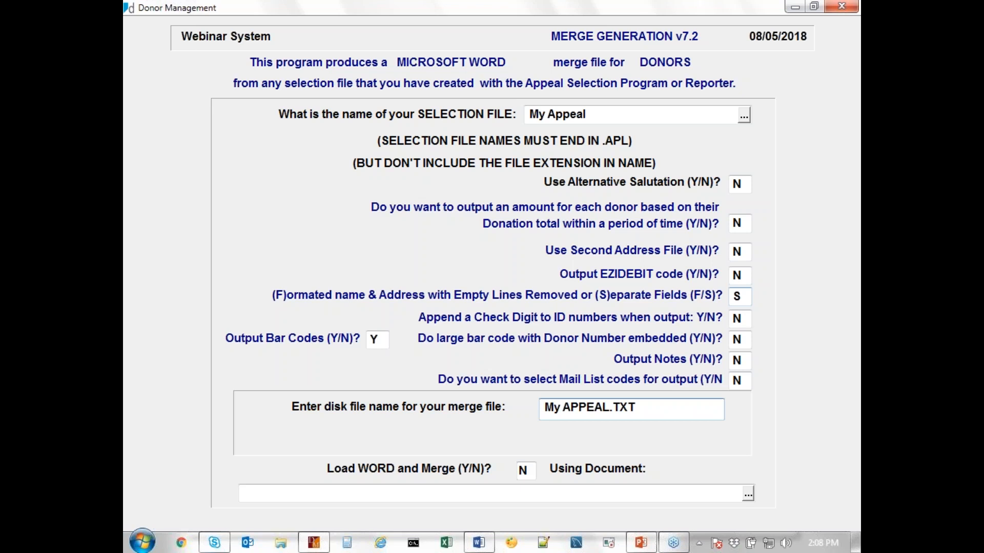
key(Return)
text(Y)
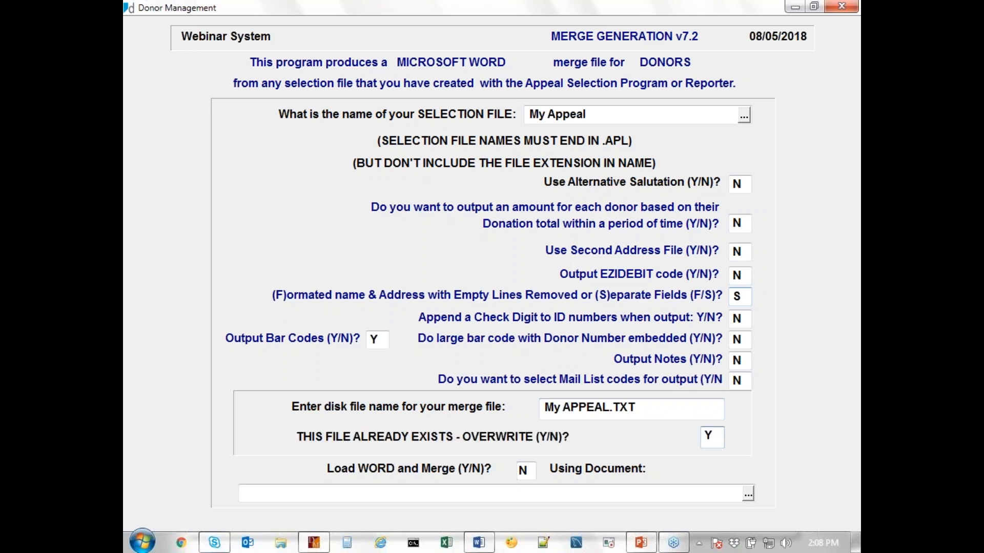
key(Return)
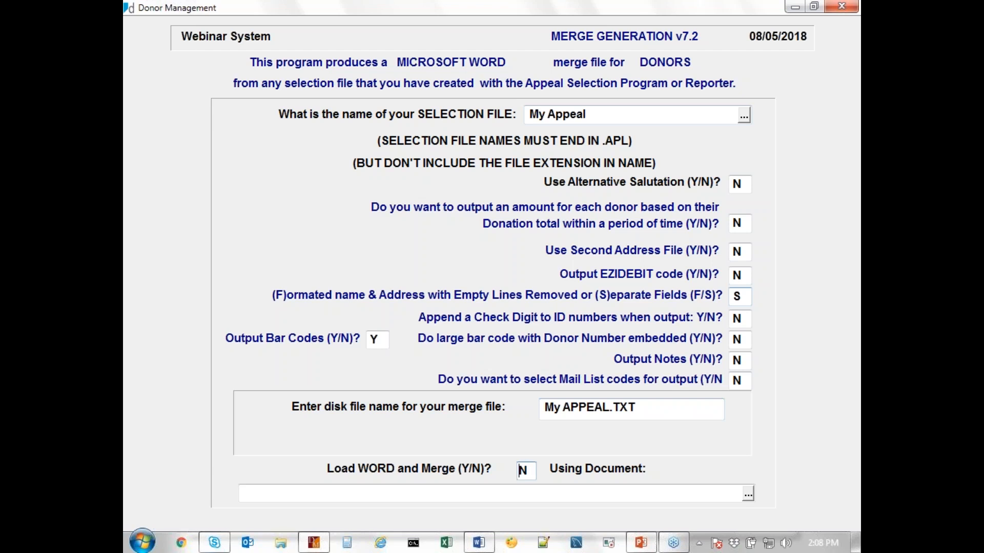
Decline loading Word, accept the listed output fields, and generate the merge file through to the end of the report
key(Return)
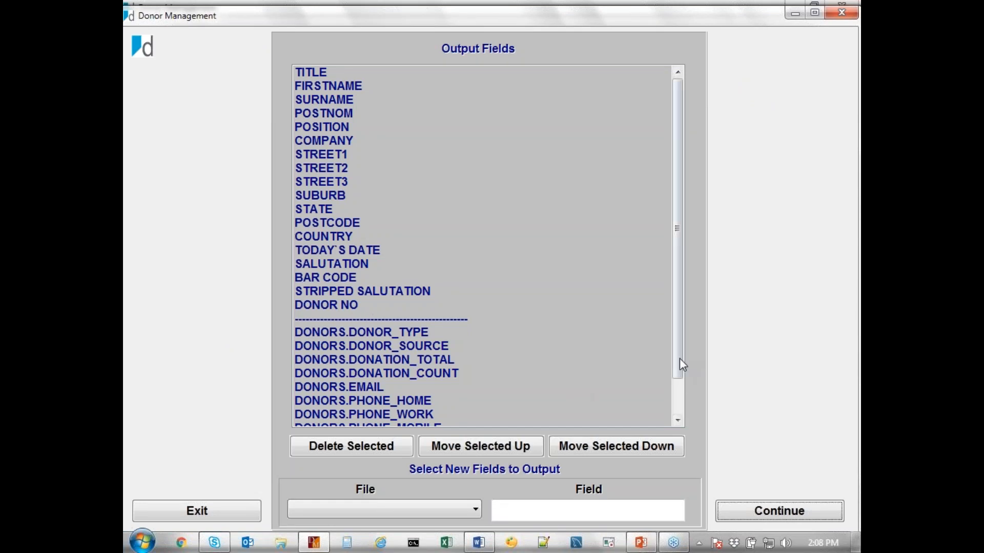
drag(678, 362, 358, 361)
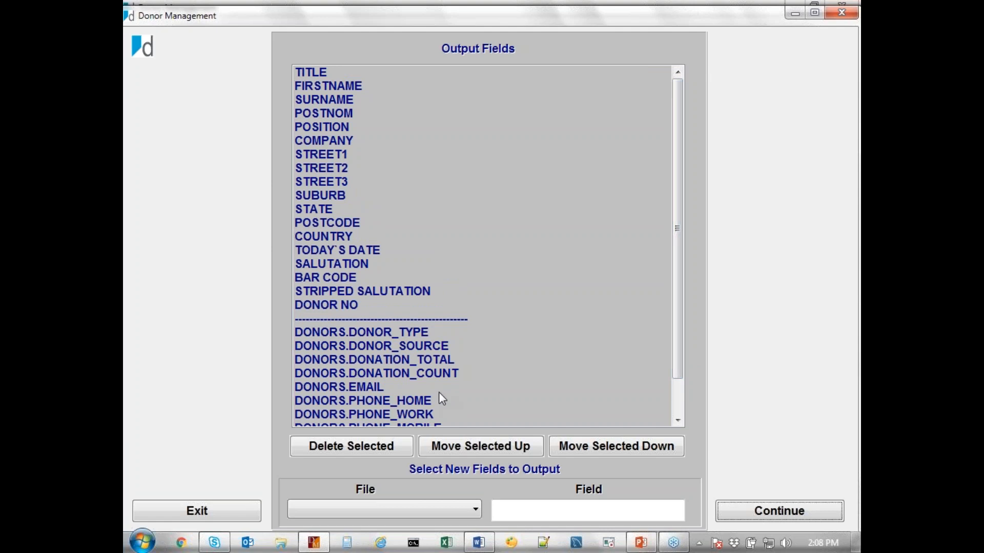
click(762, 514)
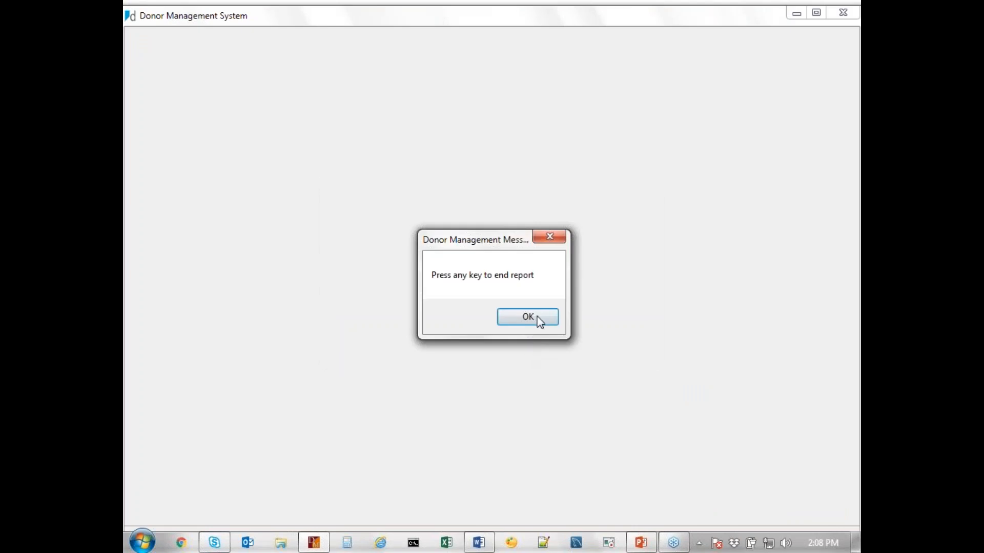
key(Return)
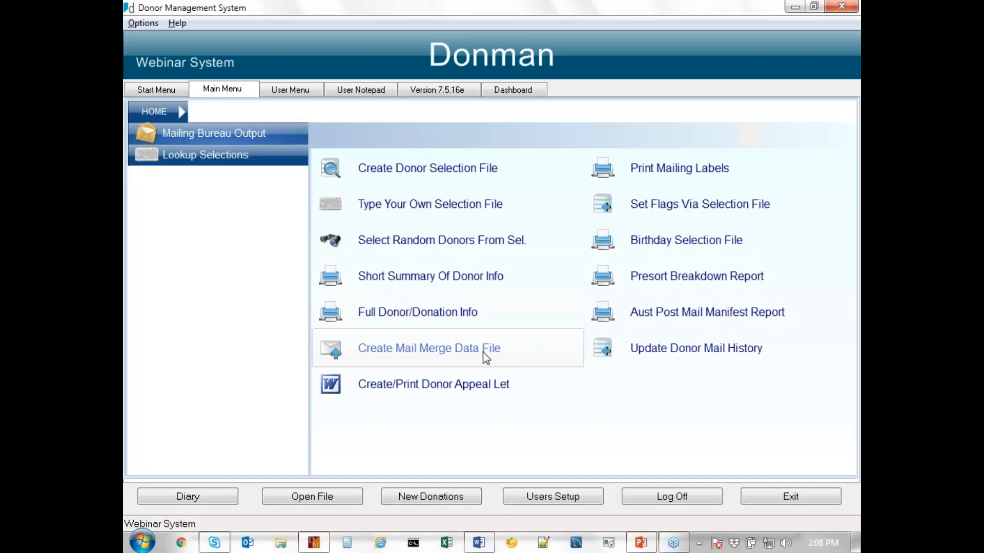
Minimise the donor system, end the slide show, and switch to the blank document in Word
click(795, 9)
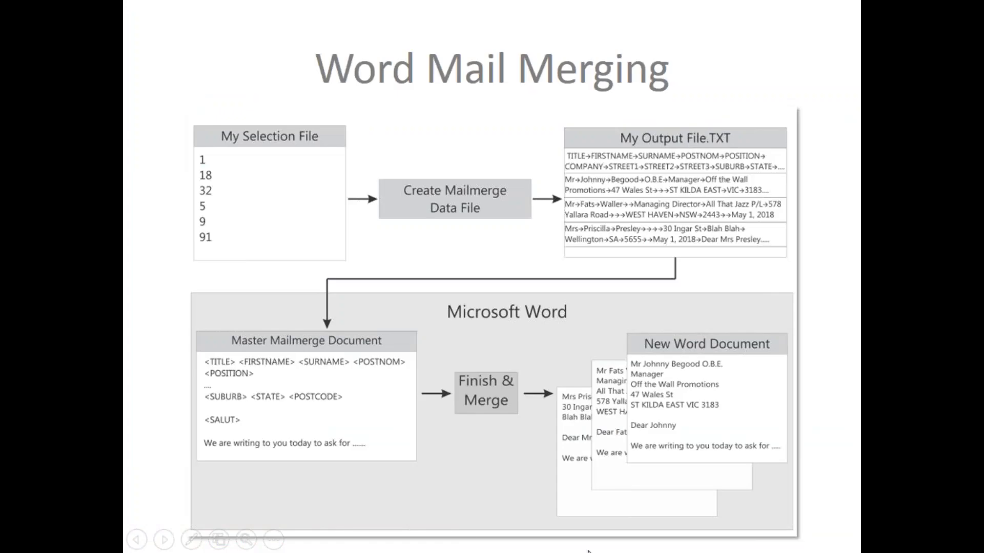
key(Escape)
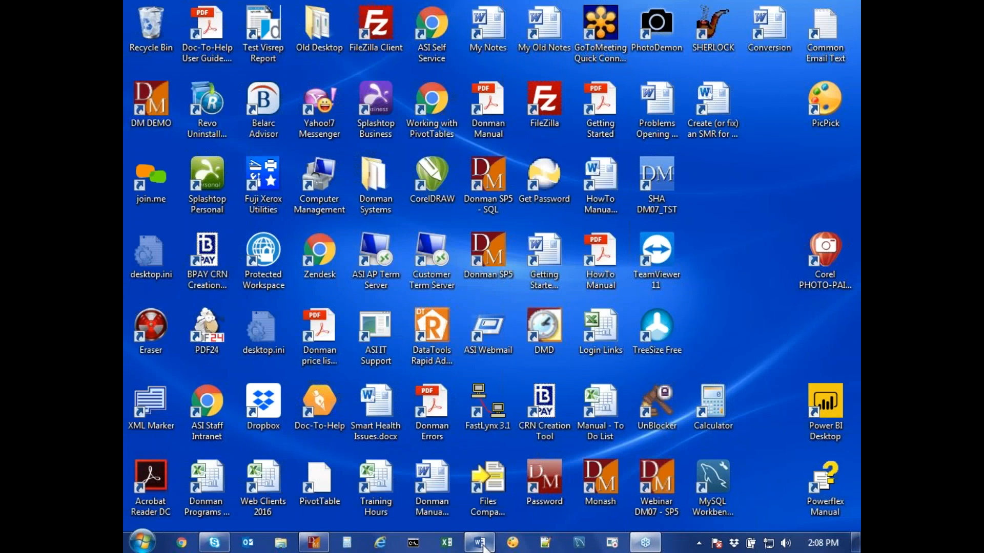
click(480, 543)
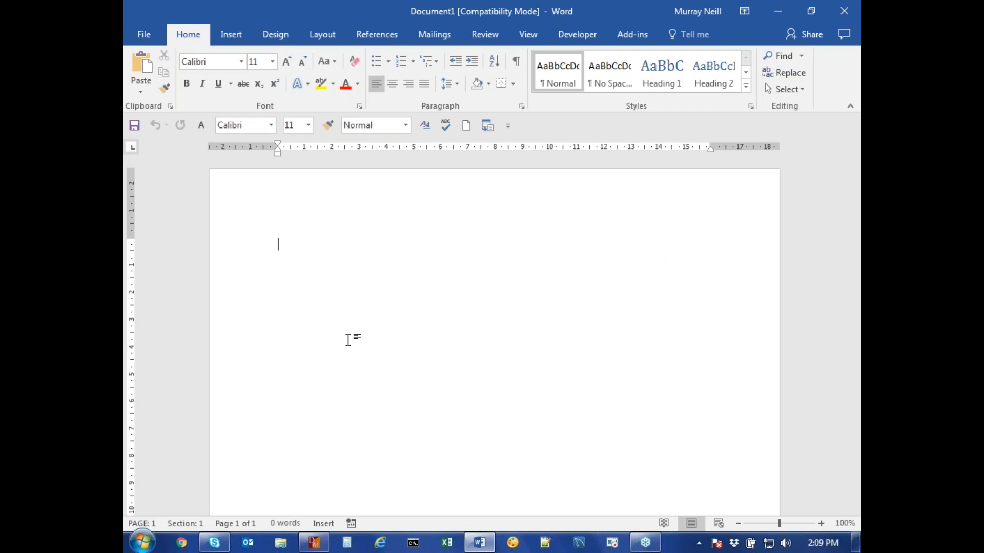
Look over the document types available for starting a mail merge
click(430, 36)
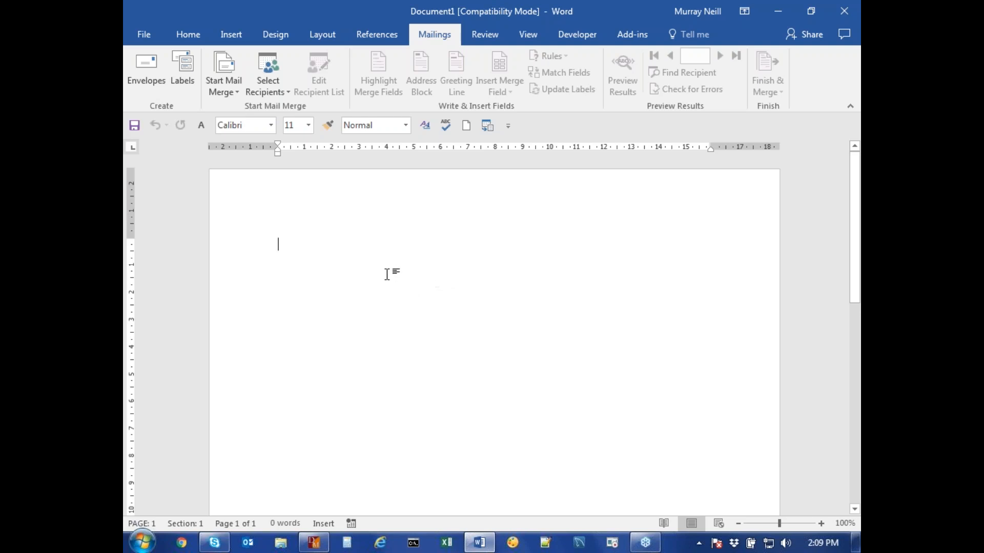
click(238, 95)
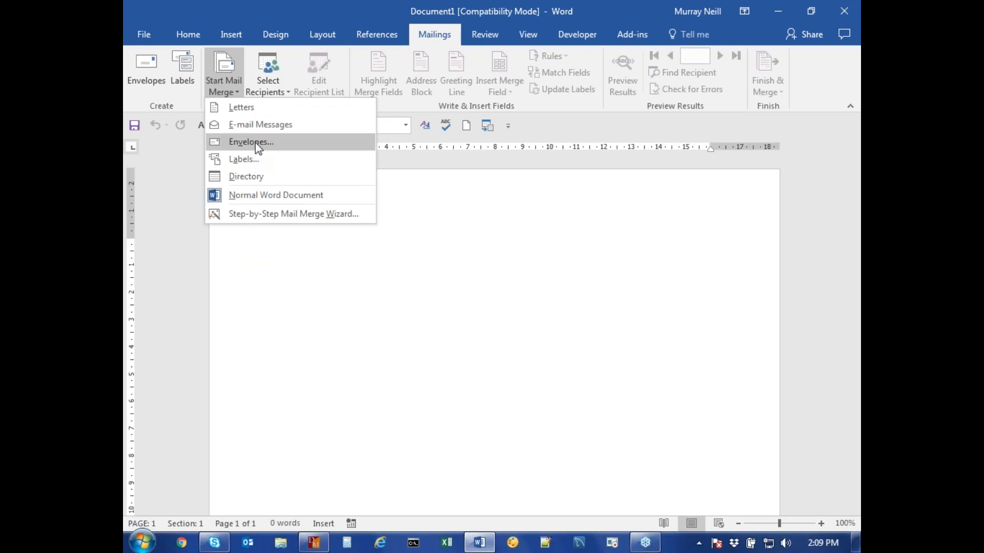
click(347, 307)
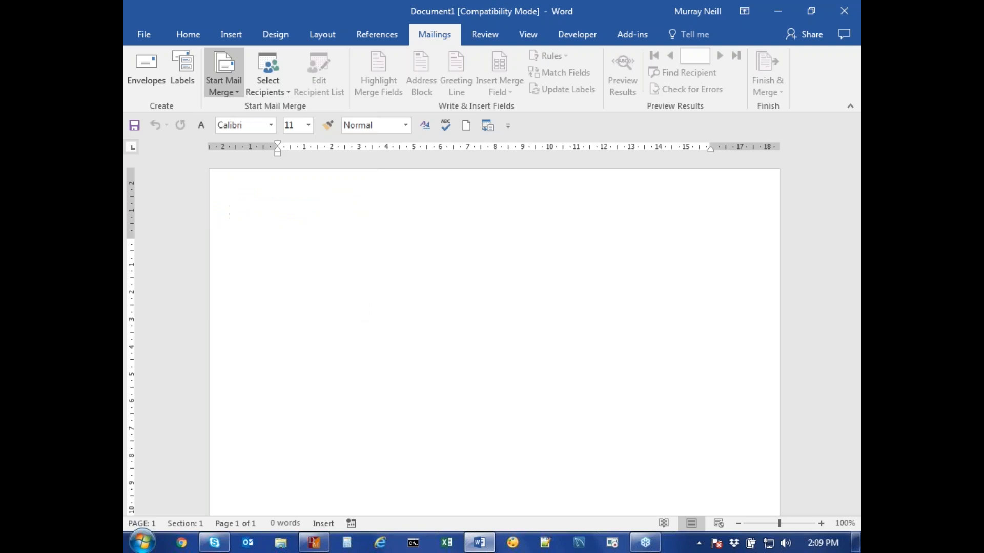
Connect the document to the existing recipient list MY APPEAL.TXT in the Webinar_DMWORK folder
click(290, 93)
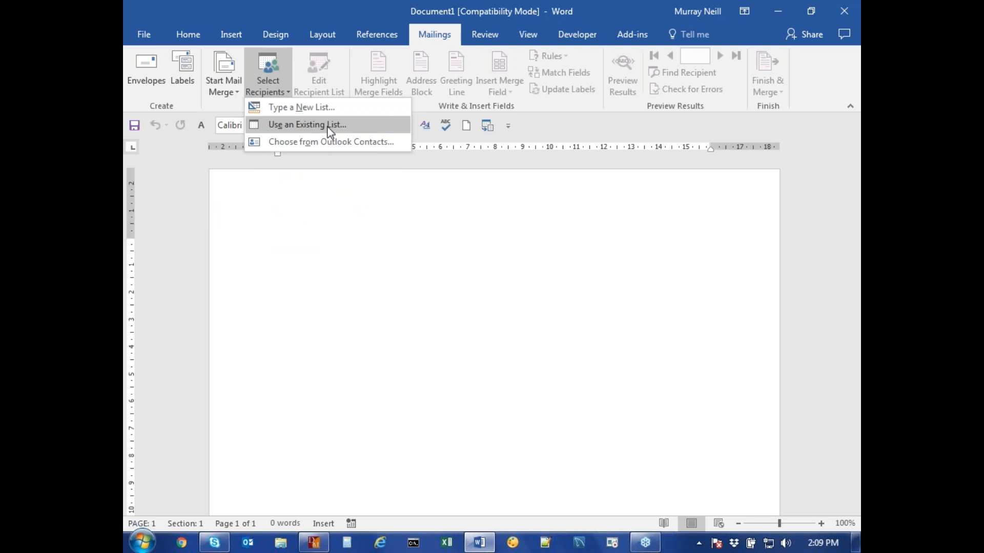
click(353, 132)
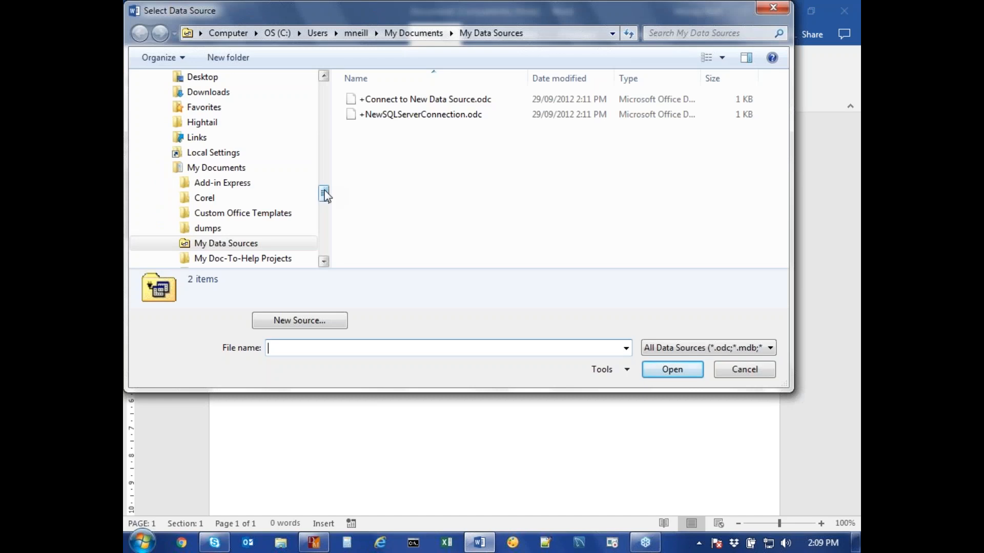
drag(325, 193, 325, 112)
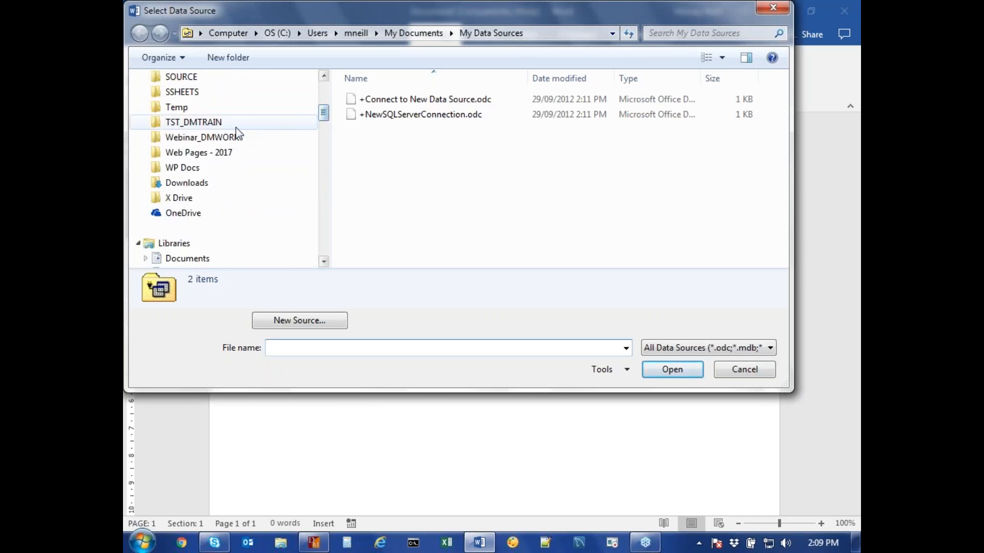
click(225, 139)
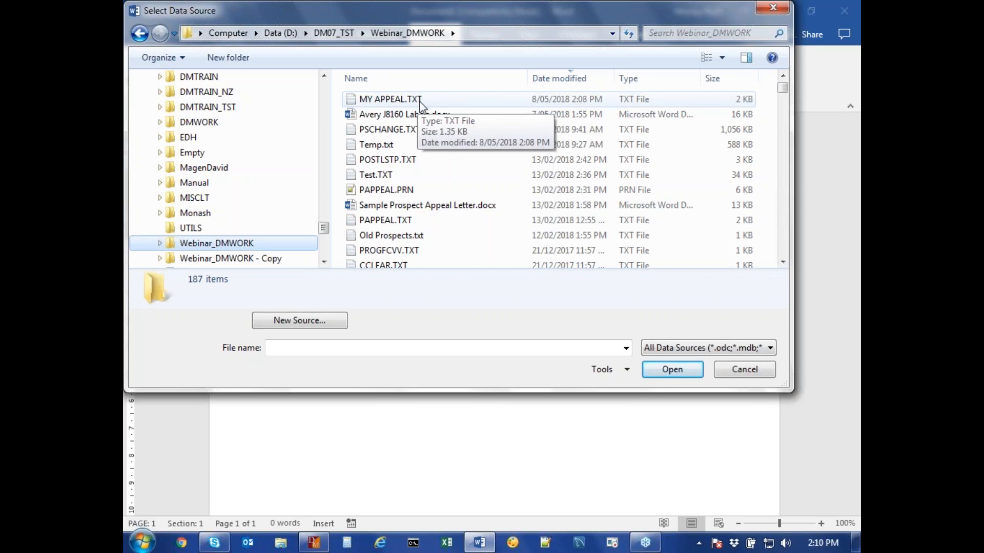
click(389, 99)
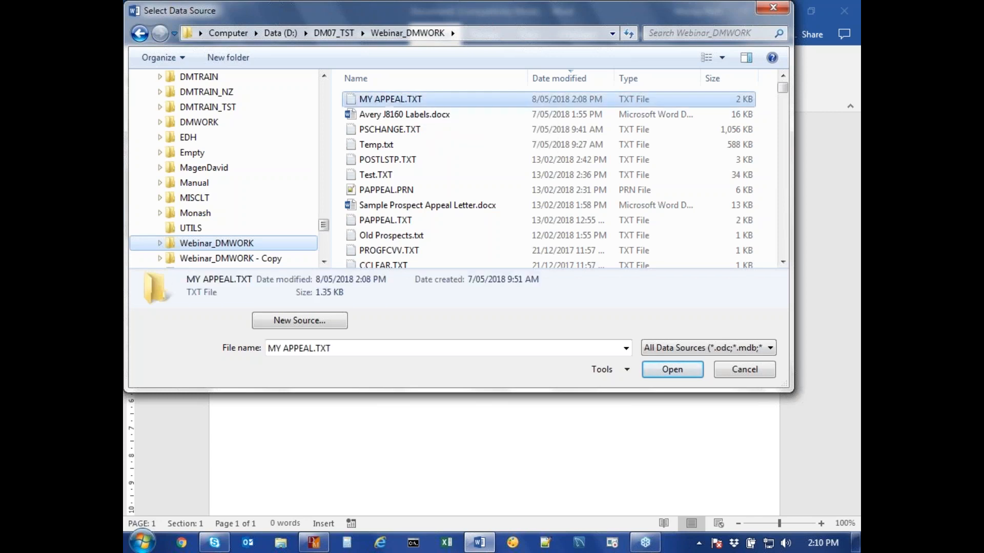
click(672, 369)
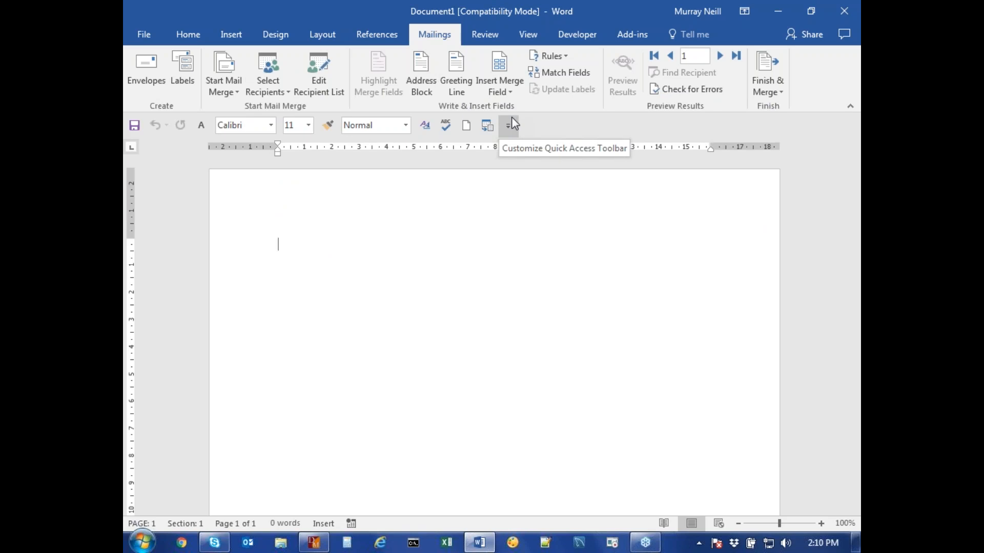
Insert the TITLE, FIRSTNAME, SURNAME and POSTNOM merge fields, separated by spaces, on the document's first line
click(510, 95)
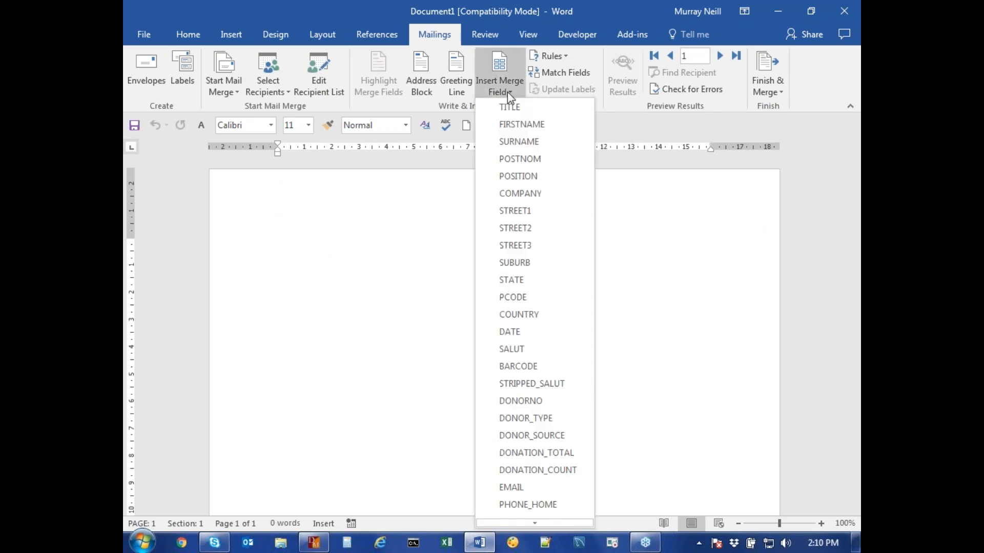
click(514, 108)
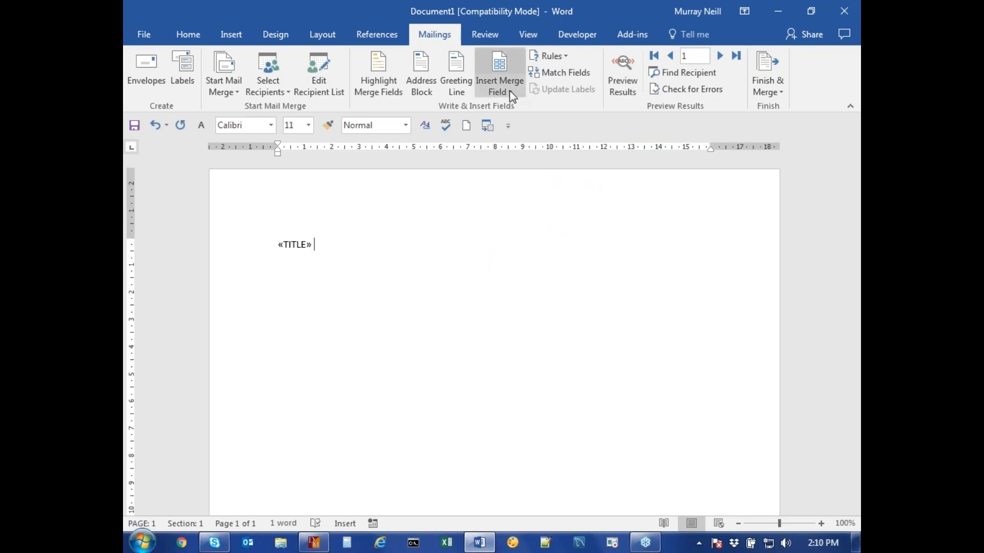
click(512, 94)
click(507, 125)
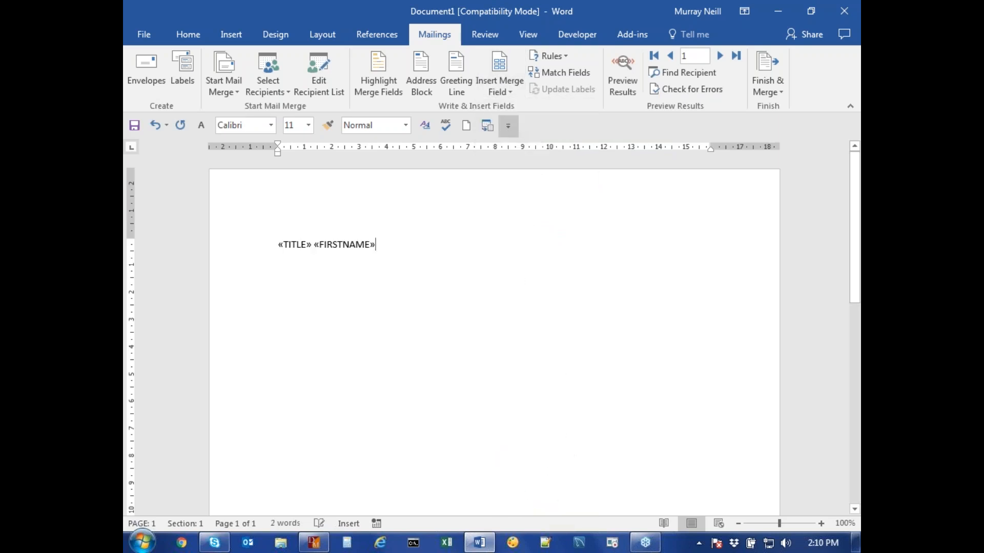
click(508, 94)
click(512, 137)
click(502, 84)
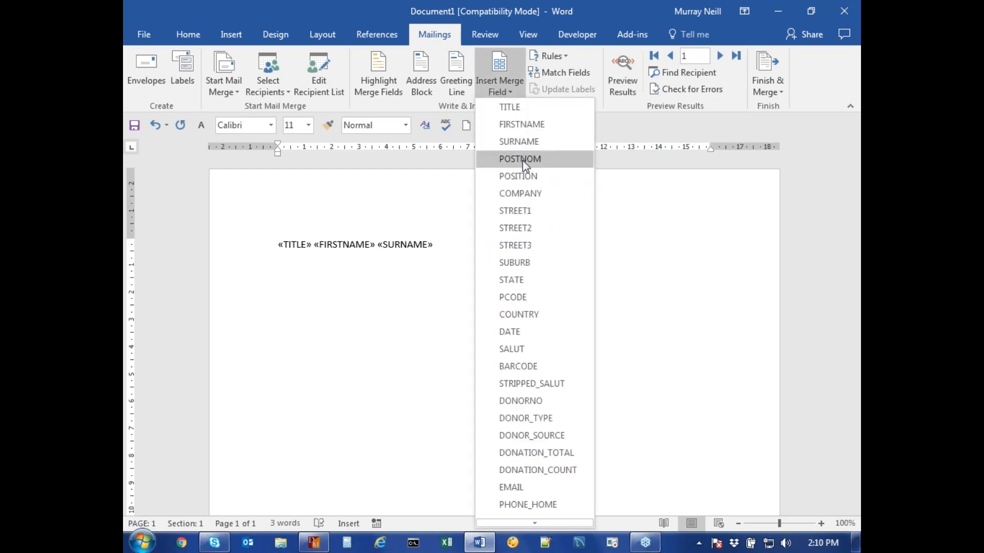
click(520, 161)
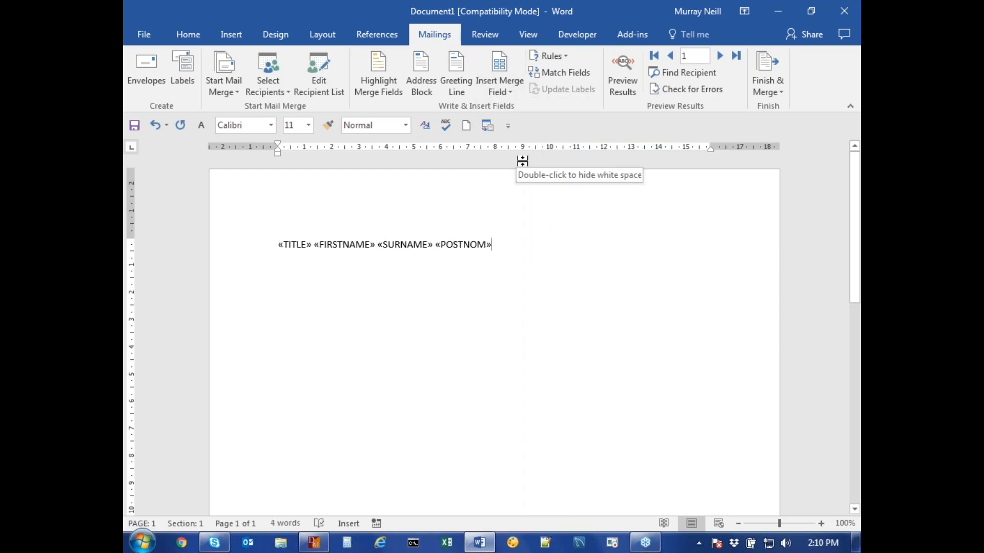
Insert the POSITION, COMPANY, STREET1, STREET2, STREET3, SUBURB, STATE, PCODE and SALUT merge fields on a new second line
key(Return)
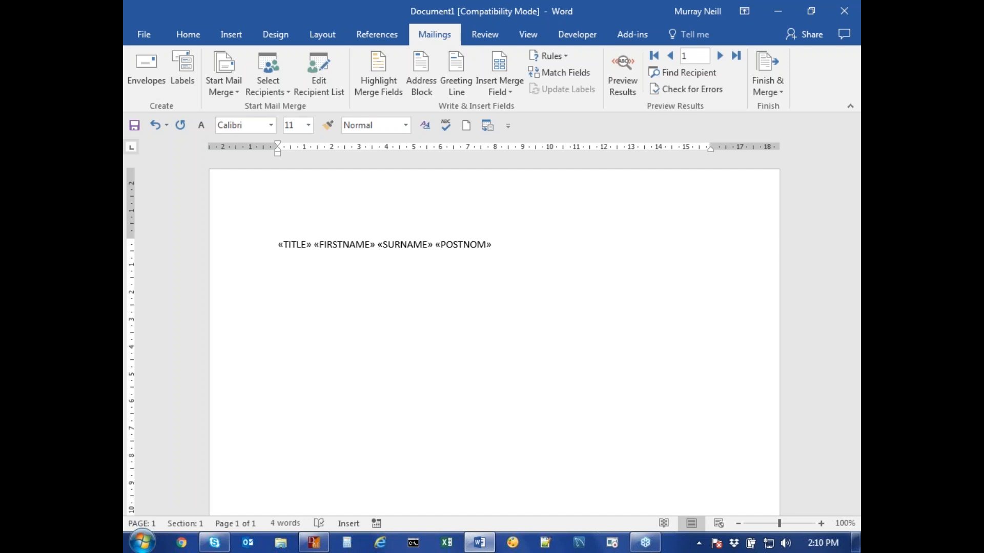
click(503, 67)
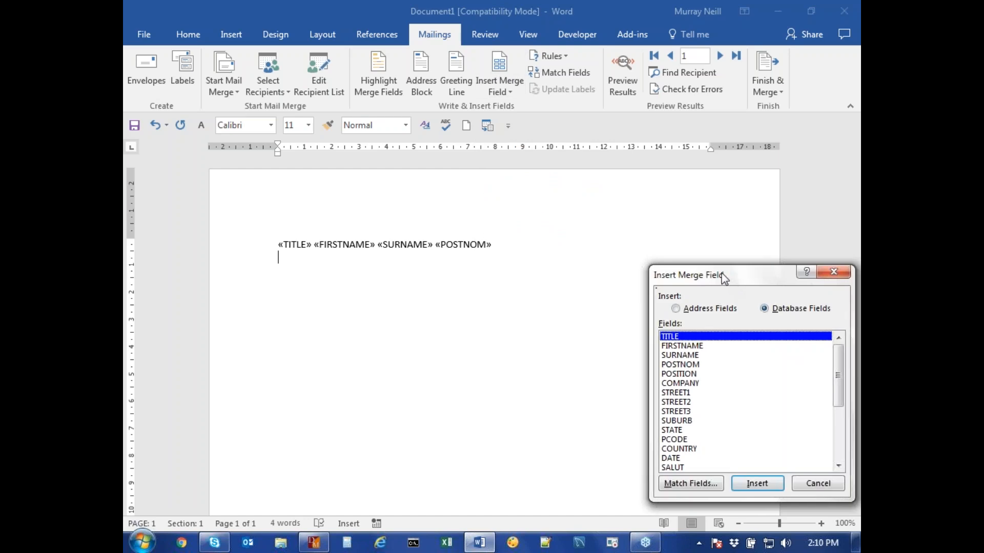
drag(730, 279, 606, 186)
double_click(562, 281)
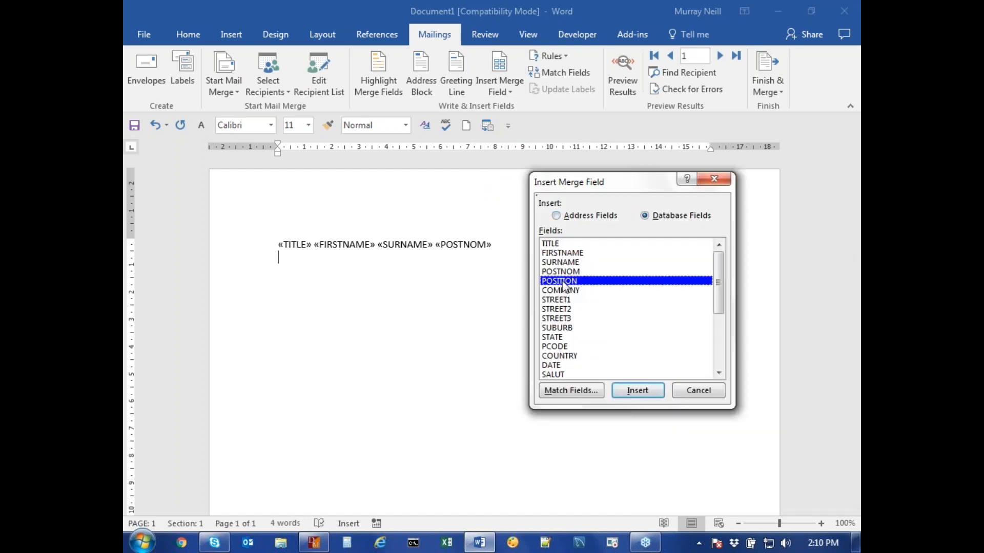
double_click(561, 290)
double_click(560, 299)
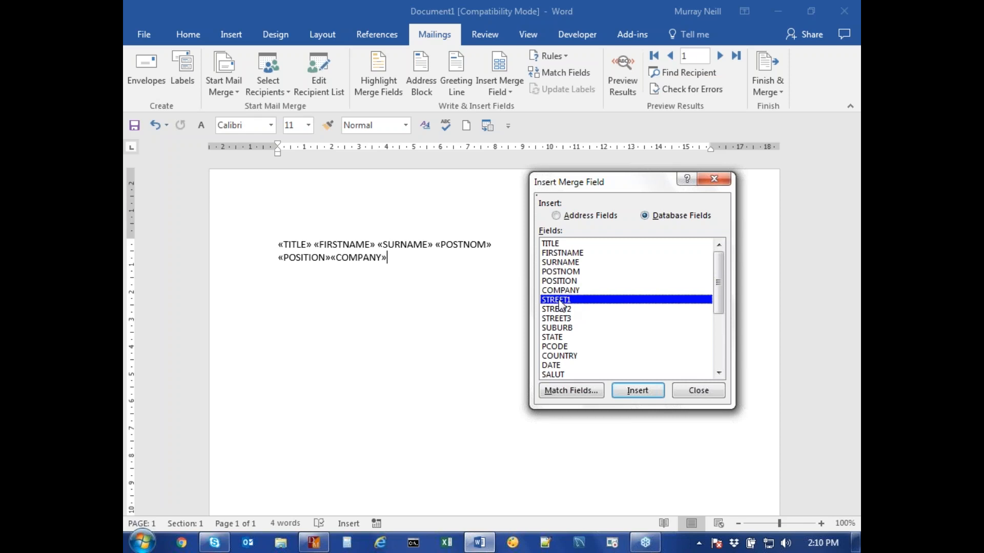
double_click(560, 309)
double_click(559, 319)
double_click(560, 328)
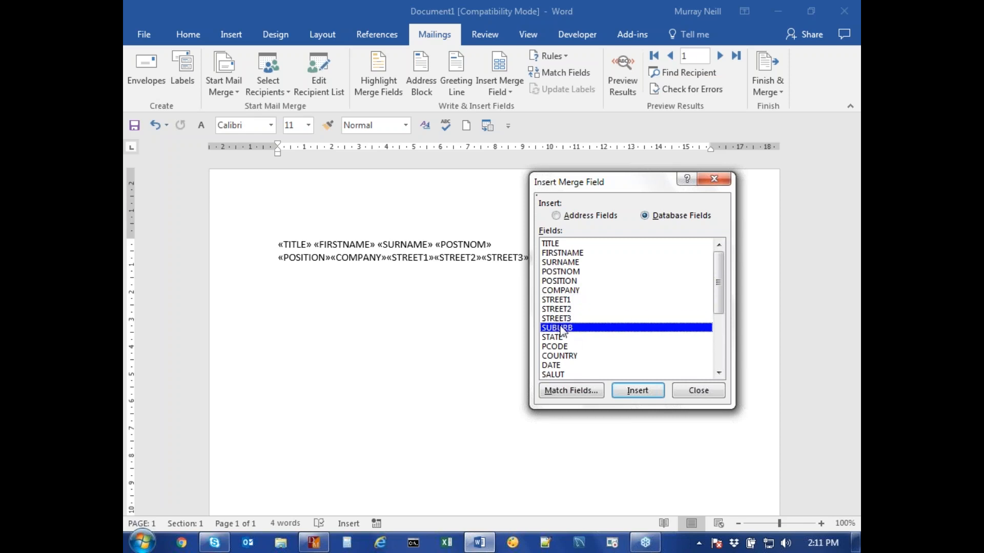
double_click(561, 337)
double_click(562, 347)
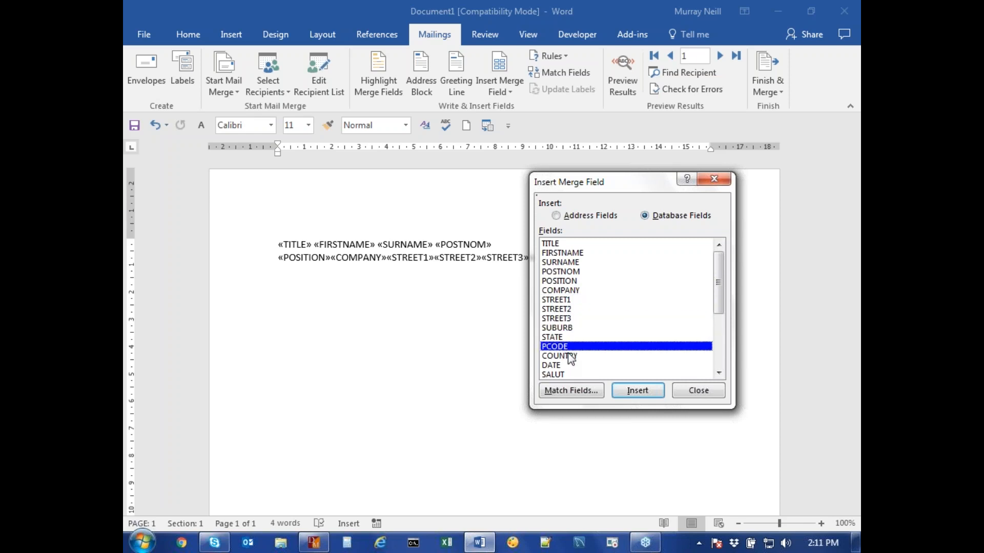
double_click(558, 374)
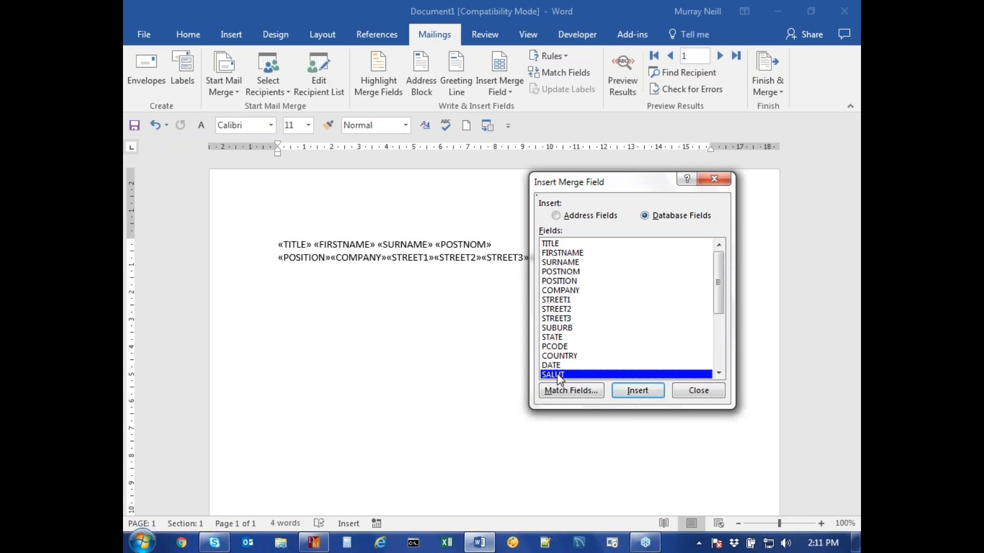
click(697, 391)
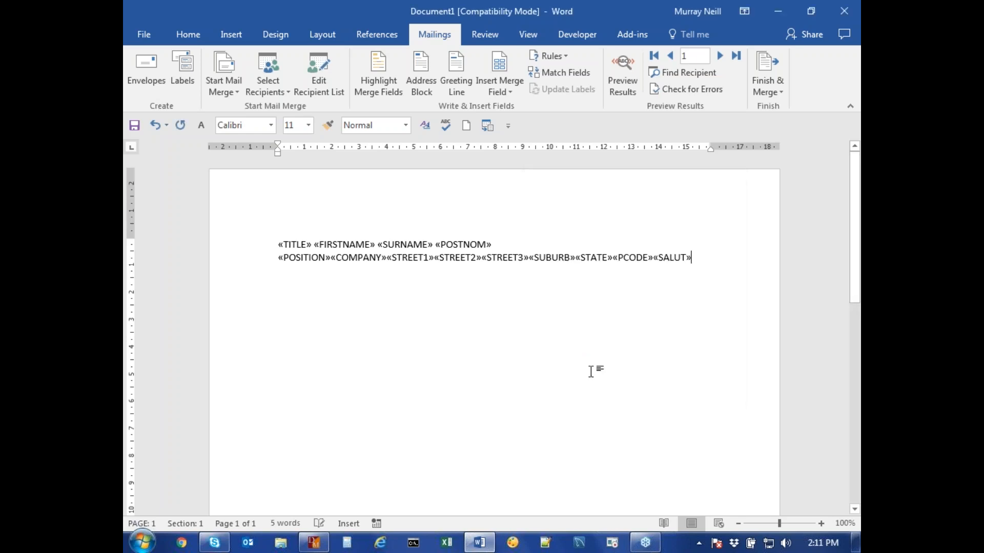
Split the second line so COMPANY, STREET1, STREET2, STREET3 and SUBURB each start a new line below POSITION
click(333, 258)
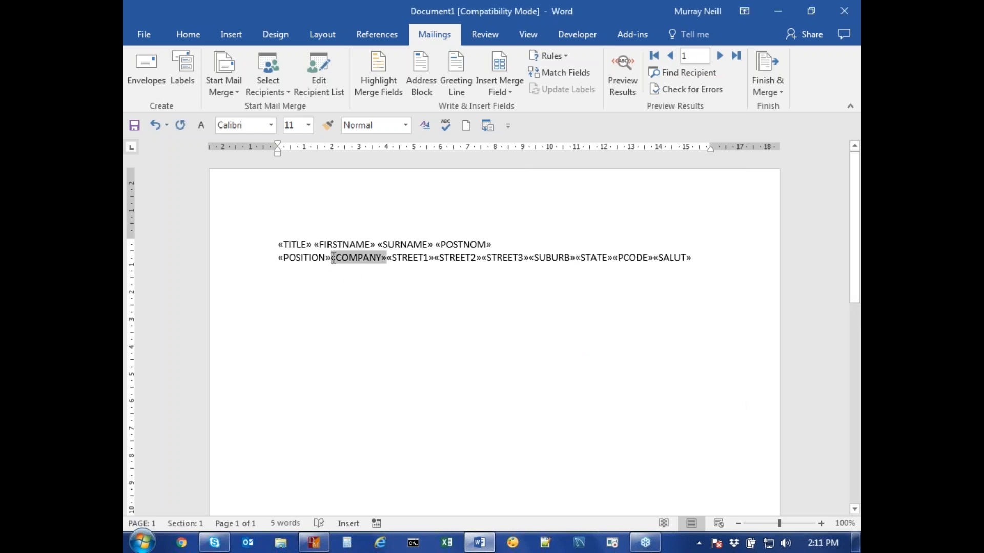
key(Return)
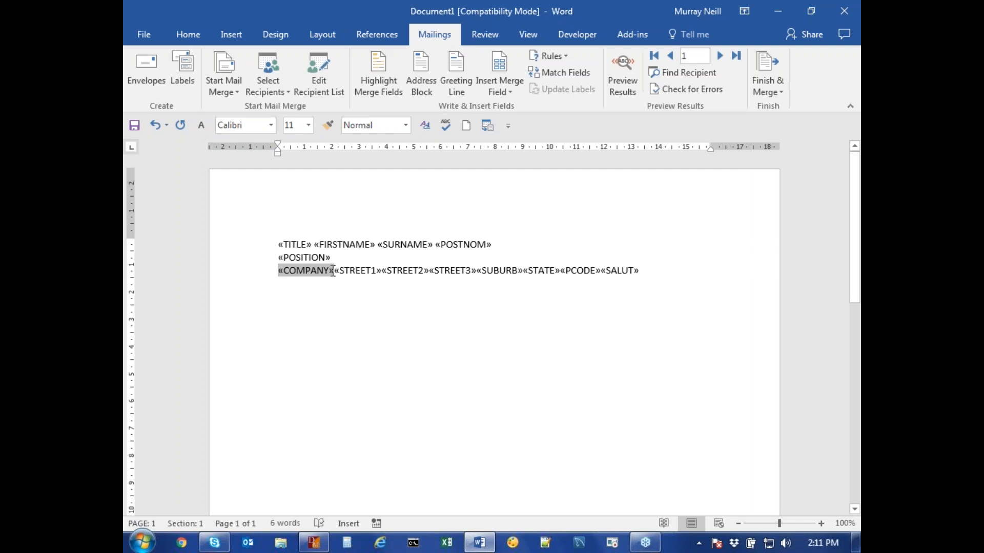
click(334, 270)
key(Return)
click(328, 285)
key(Return)
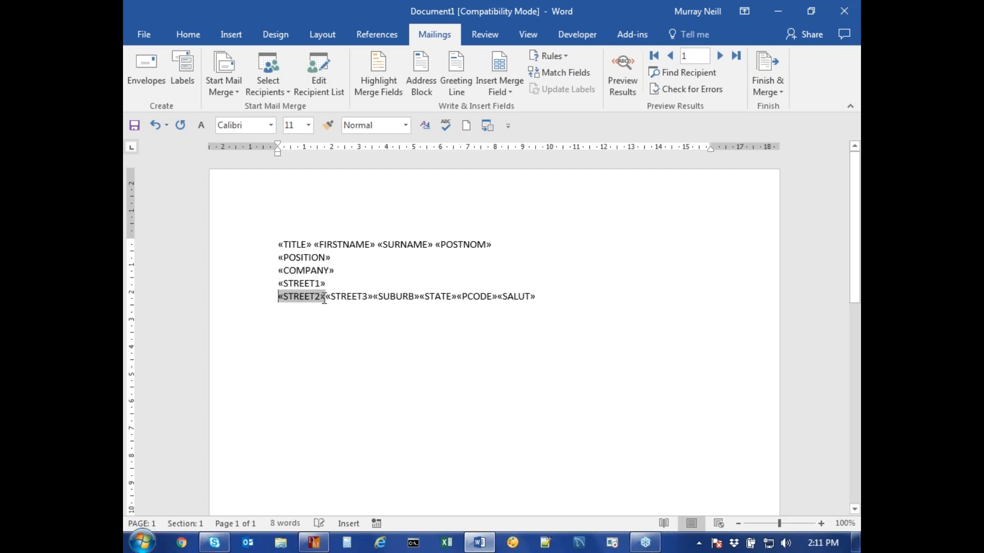
click(326, 297)
key(Return)
click(326, 310)
key(Return)
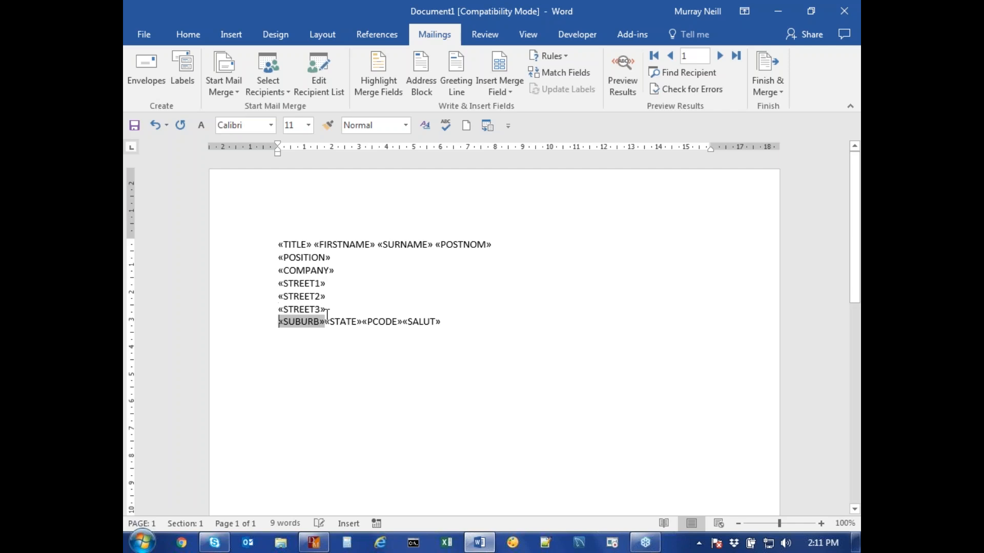
Keep SUBURB, STATE and PCODE on one line separated by spaces, and move SALUT below them after a blank line
click(325, 322)
key(Return)
click(315, 334)
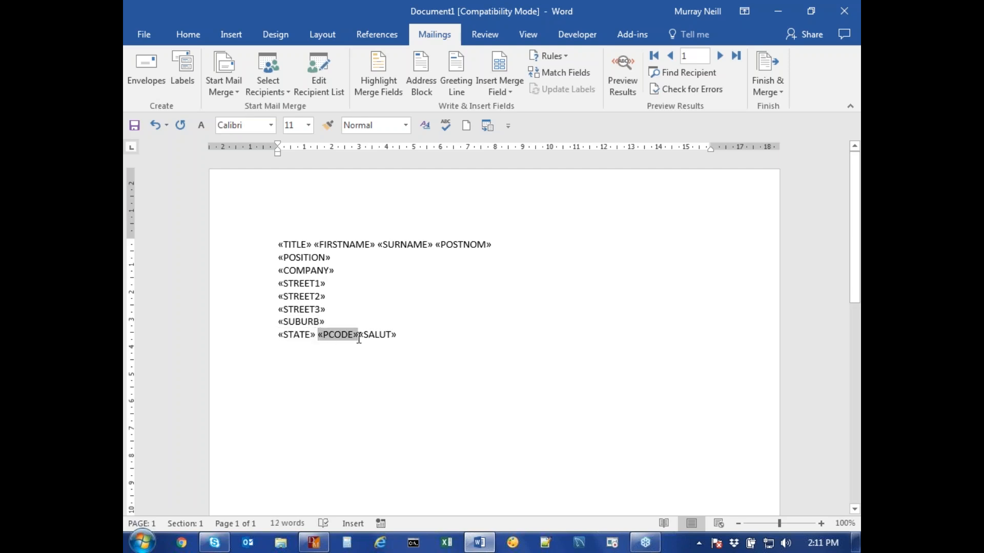
click(335, 321)
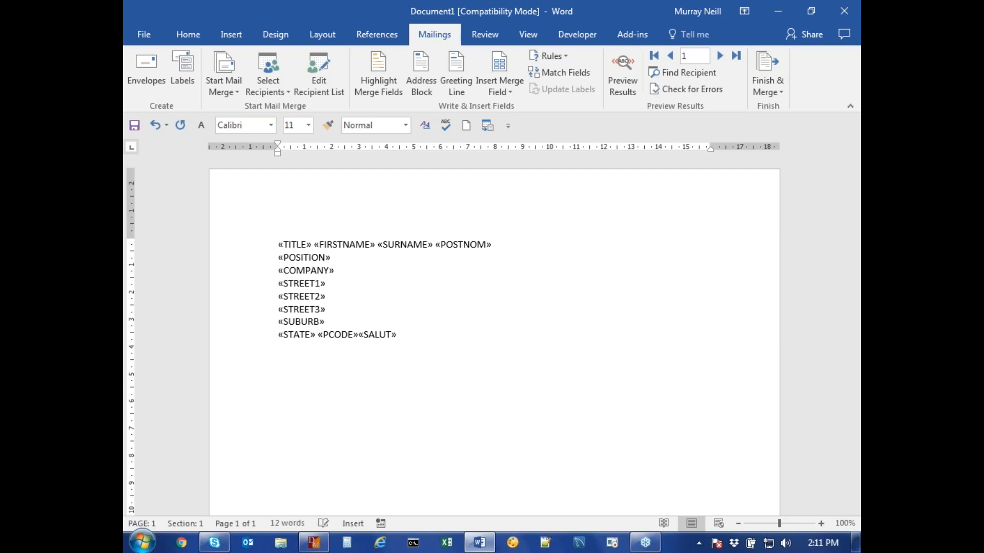
key(Delete)
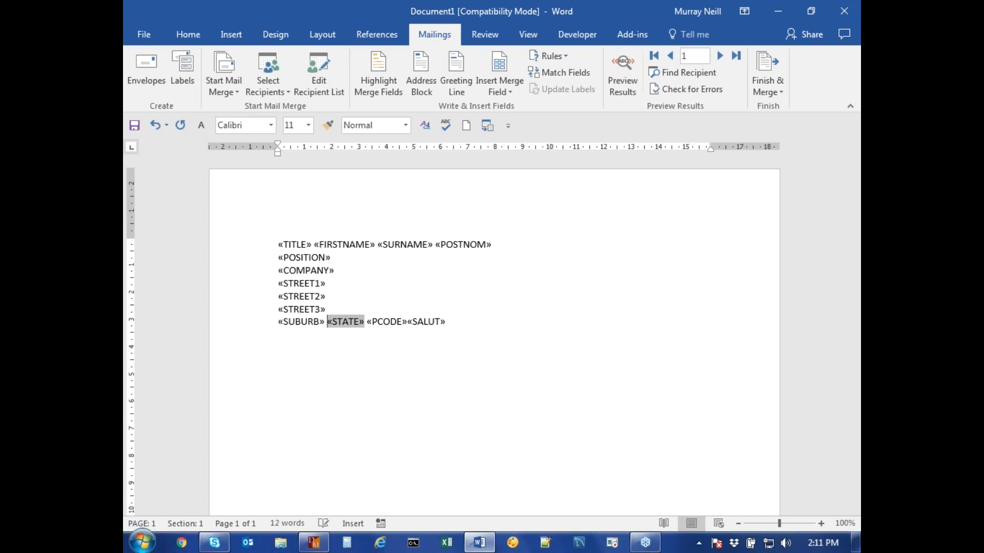
click(408, 322)
key(Return)
key(Return)
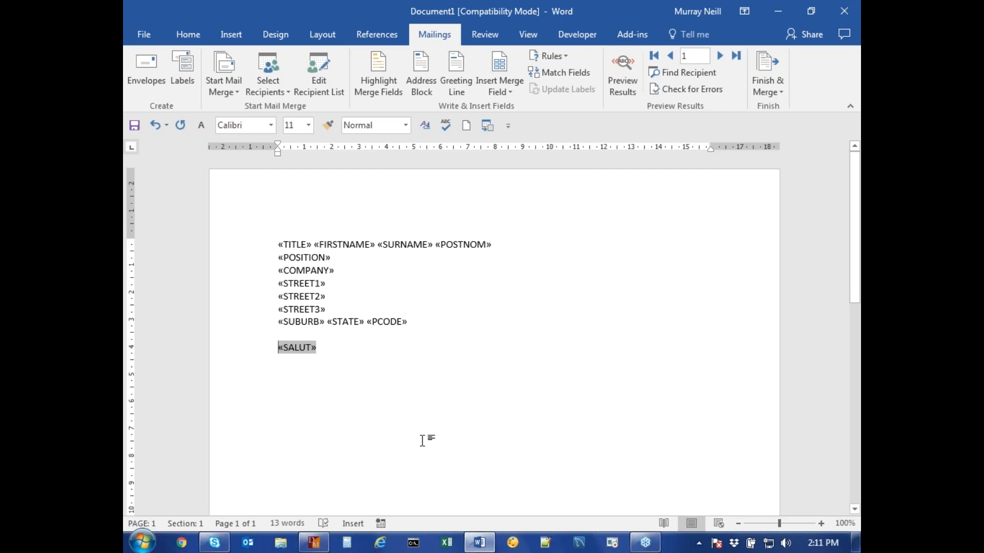
Leave a blank line after the SALUT field and write the body text "We are writing to you to ask for ....."
click(329, 347)
key(Return)
key(Return)
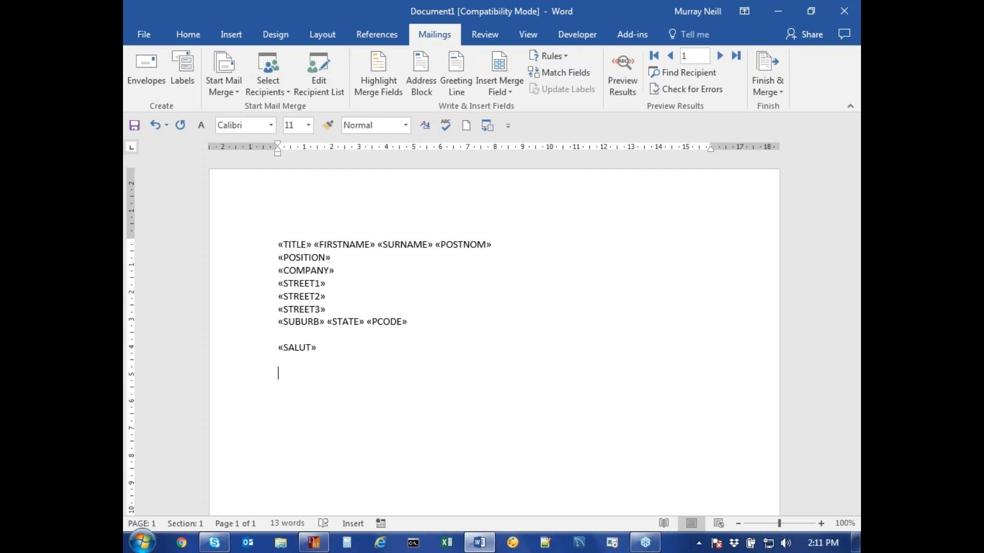
text(W)
text(e are writin)
text(ng)
key(BackSpace)
key(BackSpace)
key(BackSpace)
text(ng to you to)
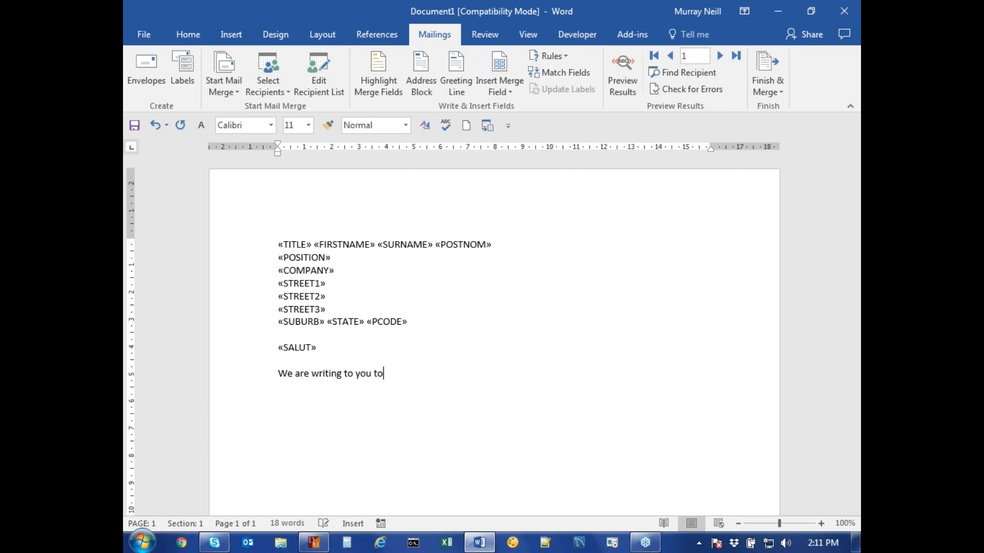
text( ask for .....)
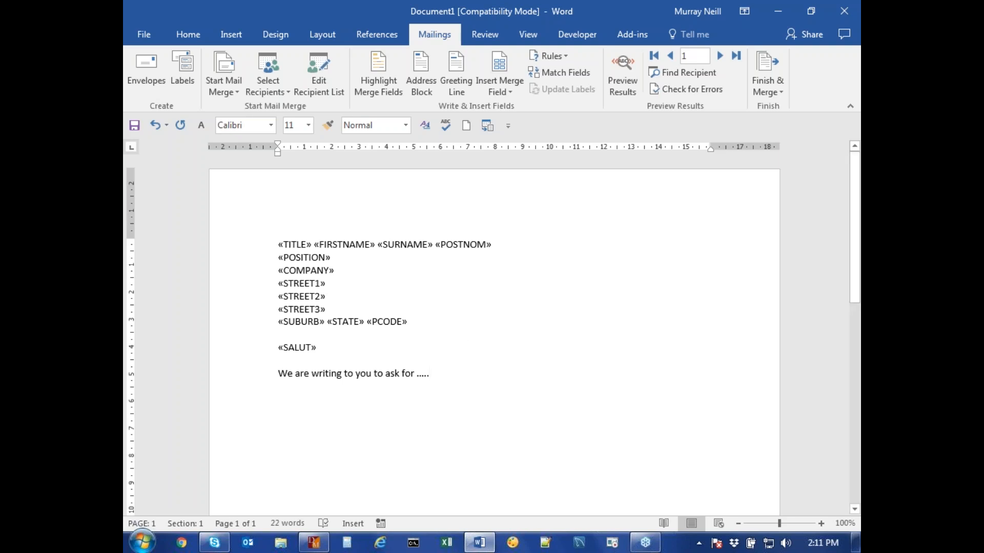
Preview the merged letter, stepping forward through the records to record 6 and back to record 2
click(625, 84)
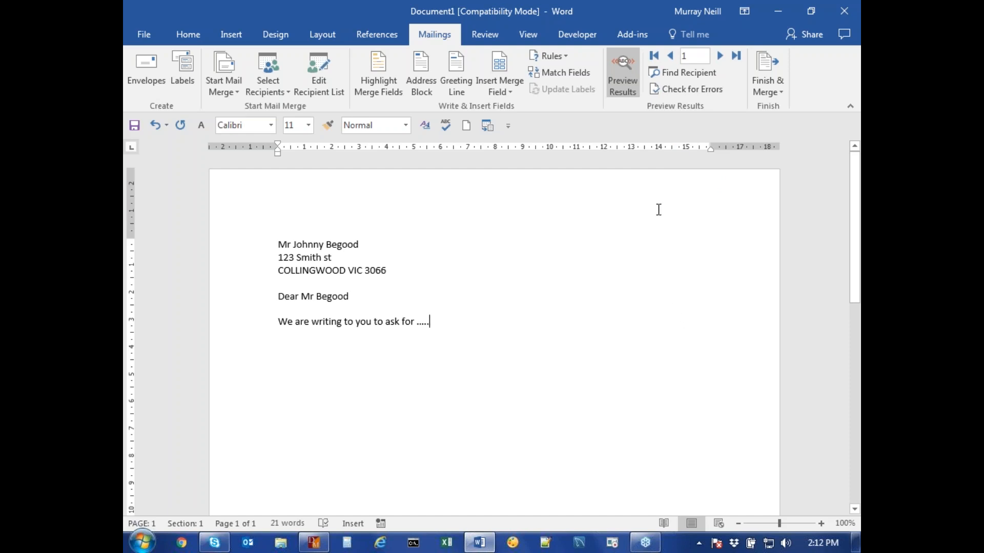
click(721, 57)
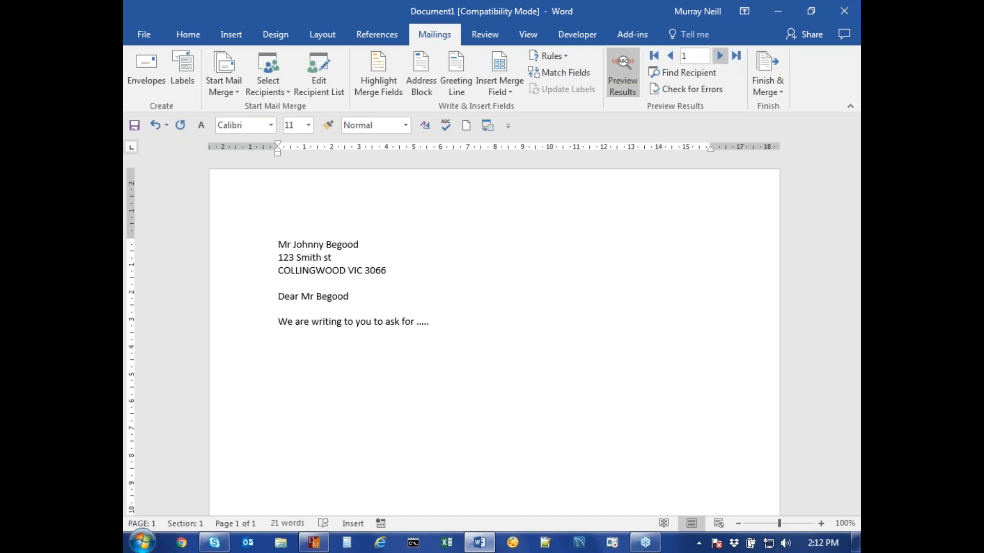
click(720, 55)
click(720, 55)
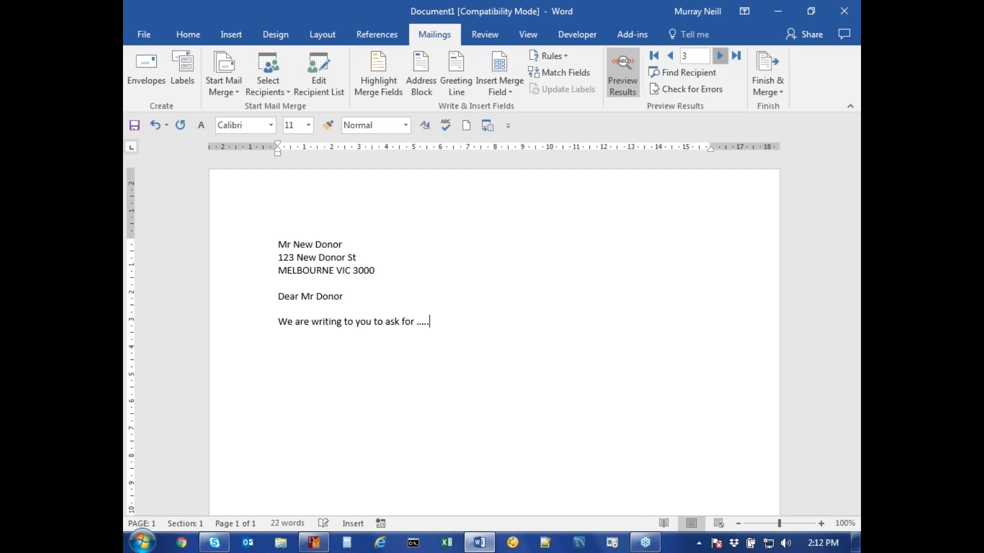
click(720, 56)
click(720, 55)
click(720, 56)
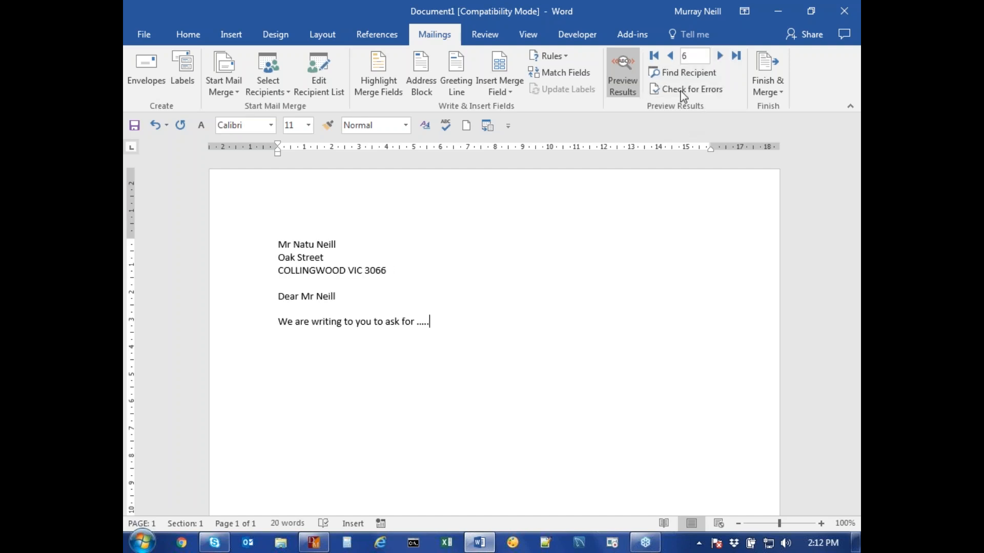
click(674, 57)
click(671, 56)
click(671, 57)
click(671, 57)
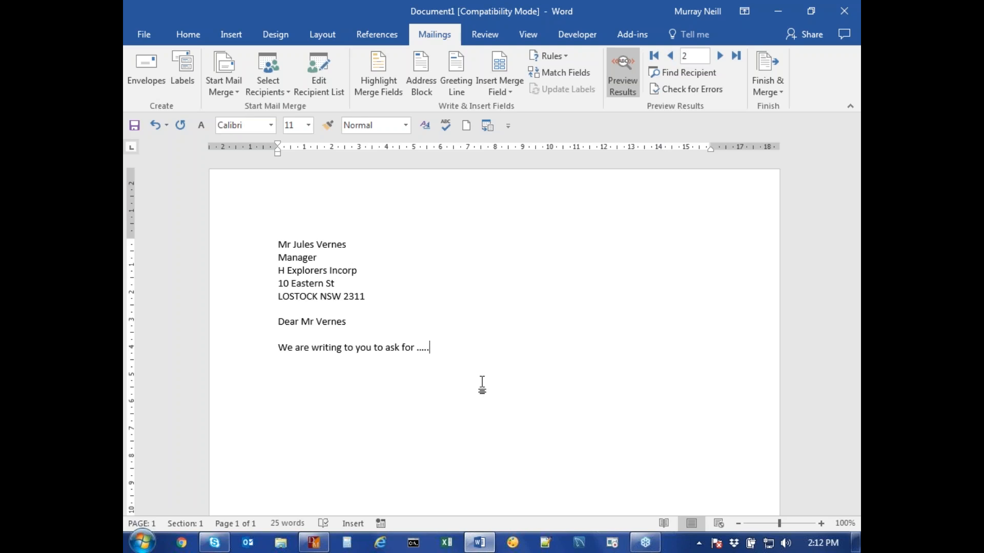
Save the document as Standard Letter in the Webinar_DMWORK folder
click(145, 34)
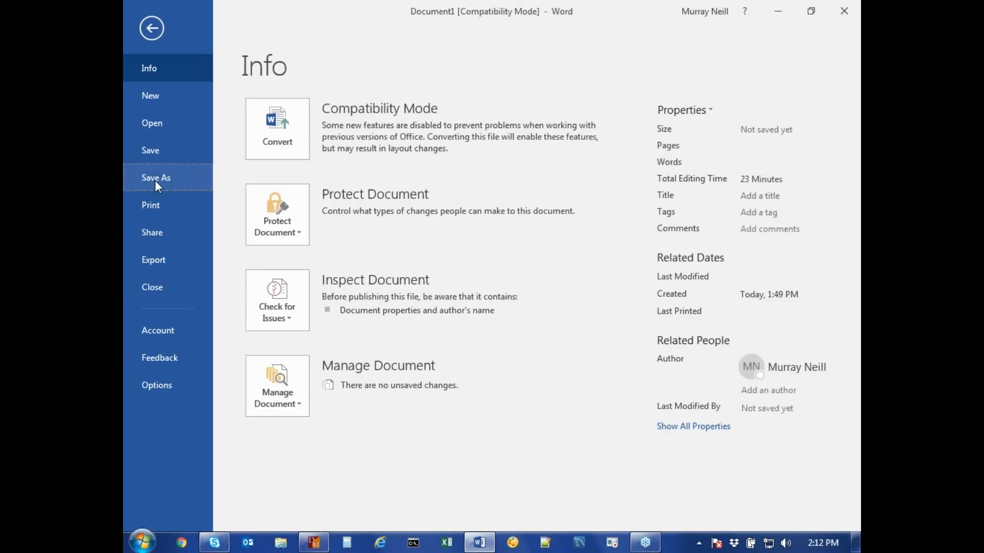
click(155, 179)
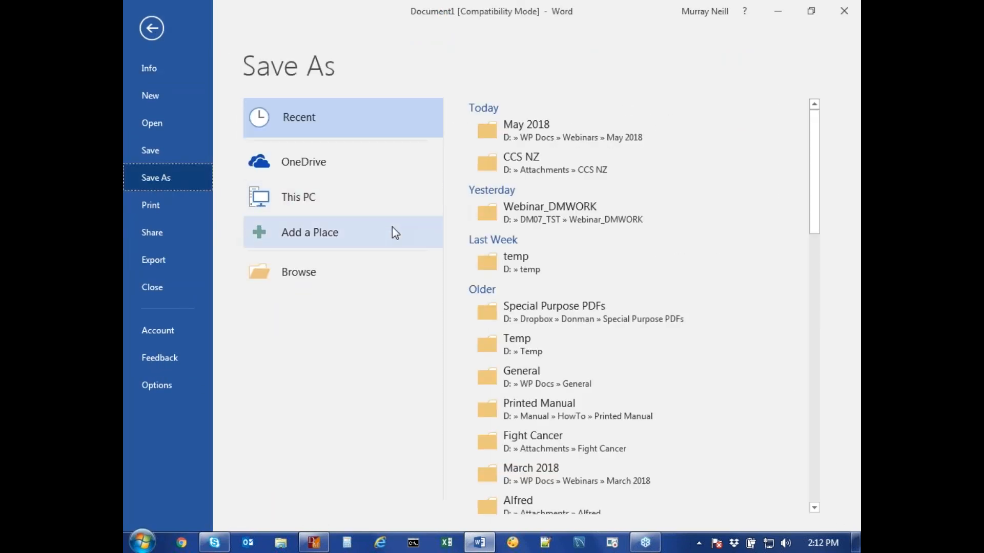
click(518, 224)
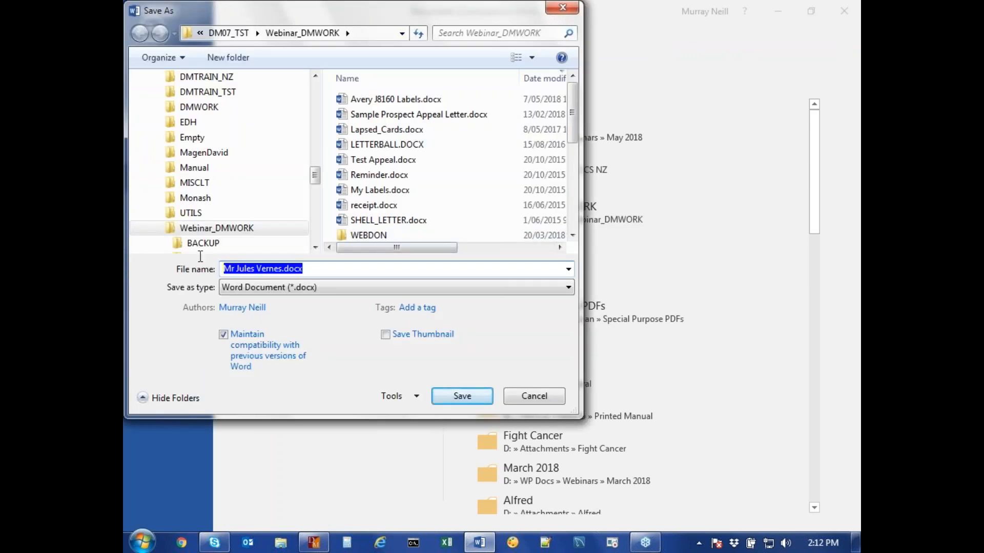
text(Standard)
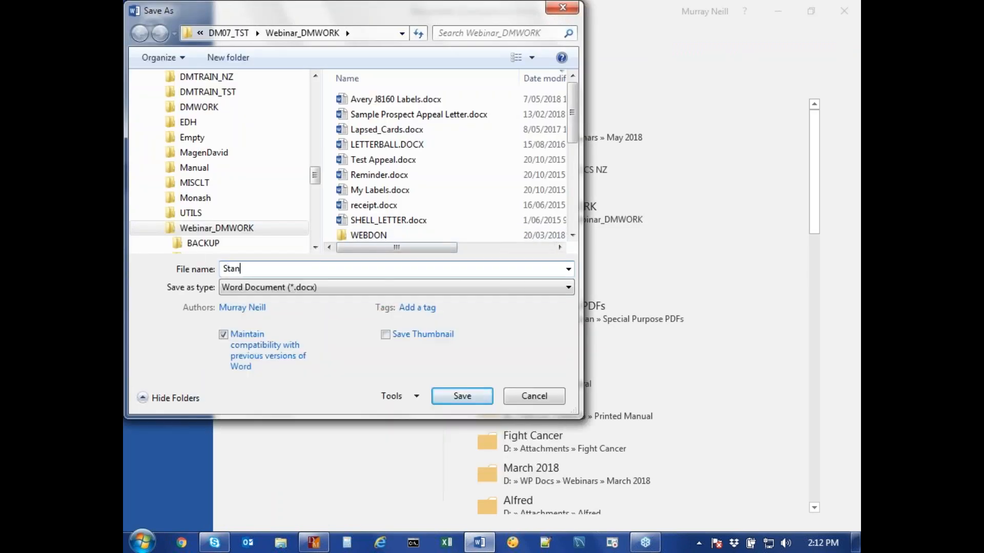
text( Letter)
key(Return)
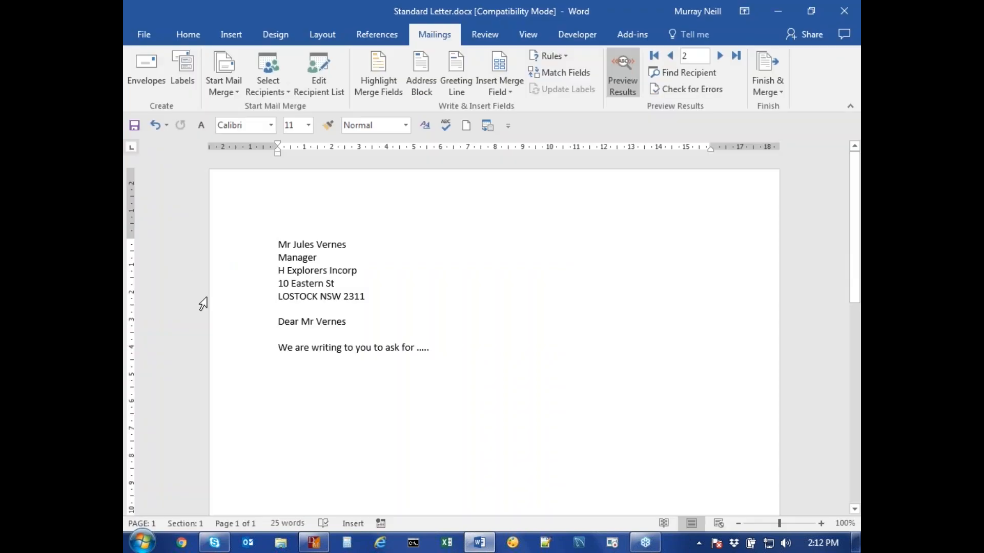
Turn off the results preview and merge records 1 to 5 into a new document of individual letters
click(418, 357)
click(621, 80)
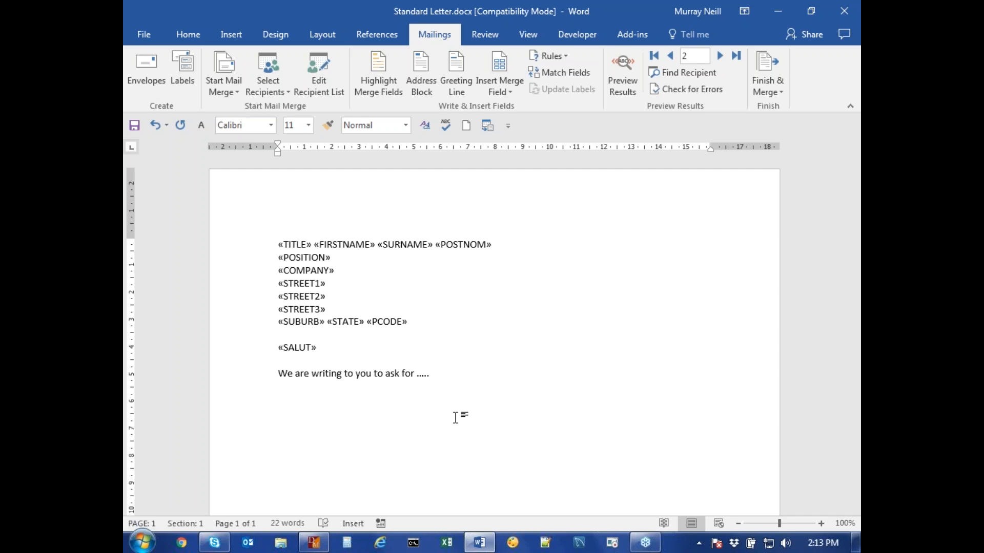
click(767, 74)
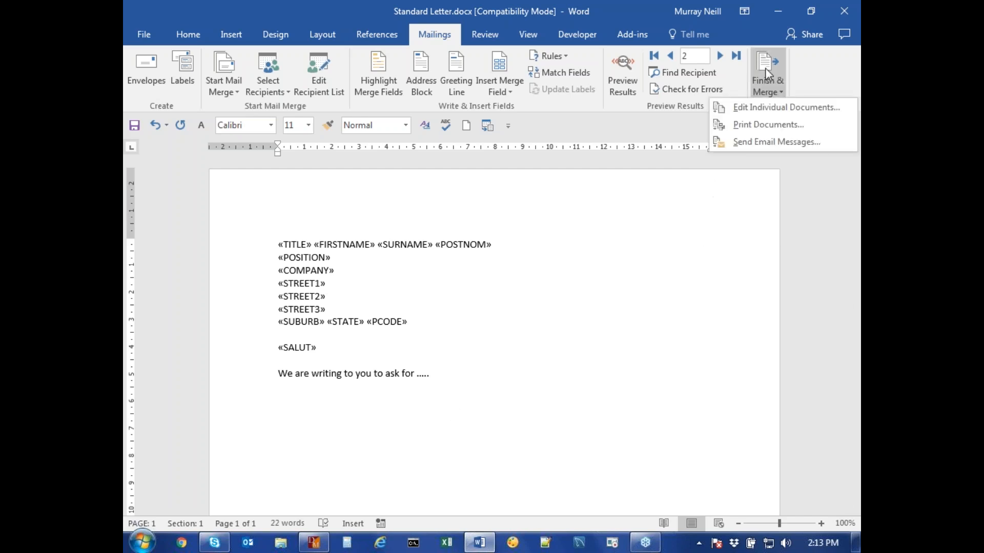
click(771, 109)
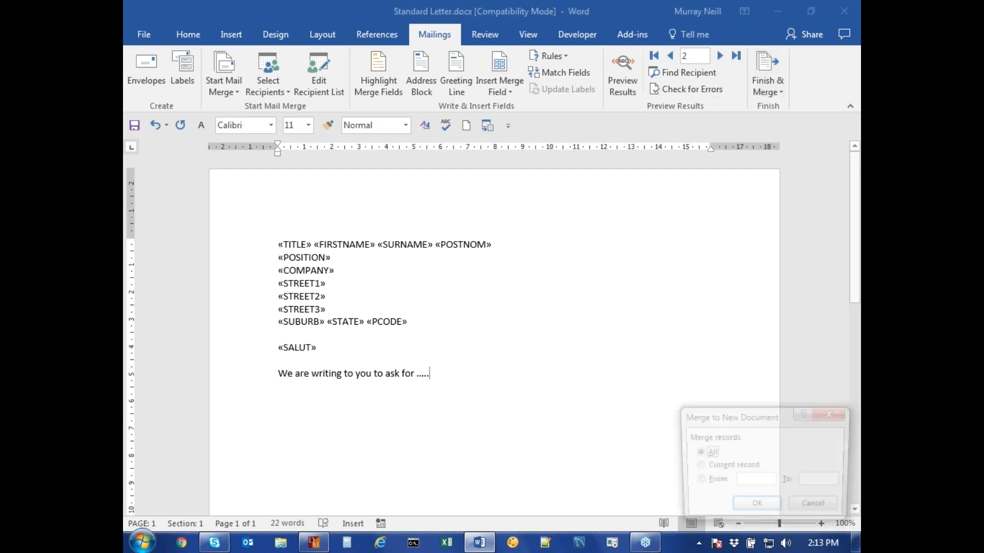
drag(733, 416, 573, 217)
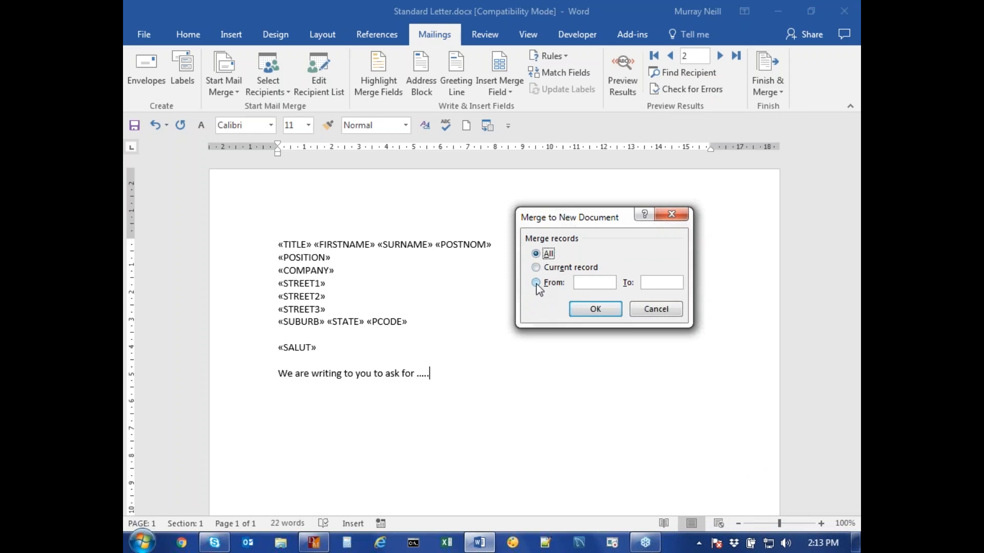
click(536, 284)
text(1)
click(656, 283)
text(5)
click(601, 309)
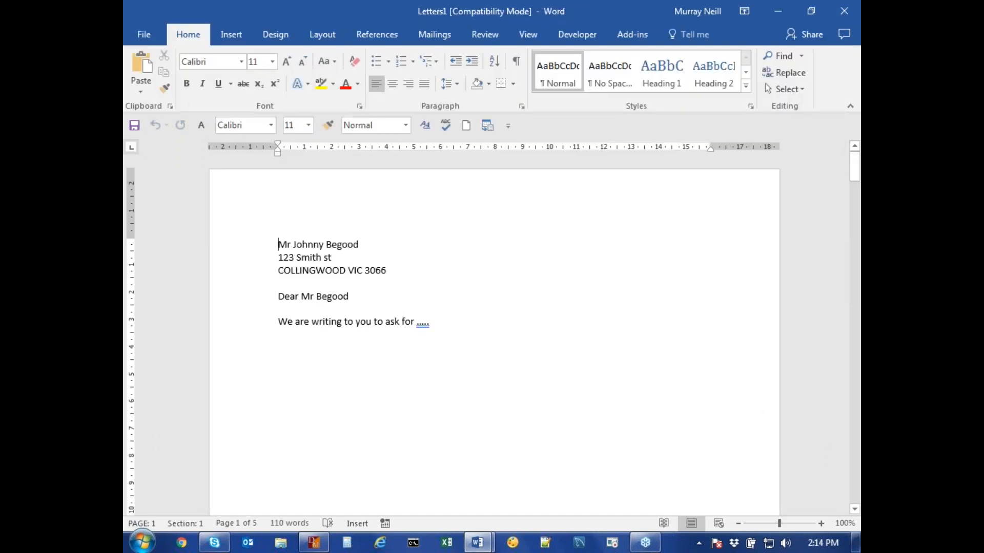
scroll(571, 321, down, 10)
scroll(556, 324, down, 10)
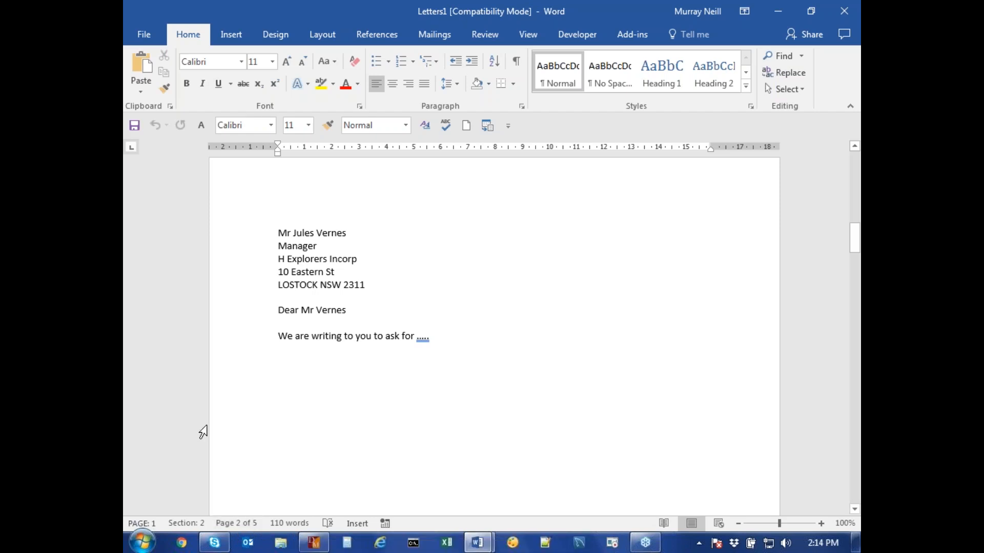
Replace the surname in the second letter's salutation with the donor's first name, and close the merged letters document without saving
drag(347, 310, 316, 310)
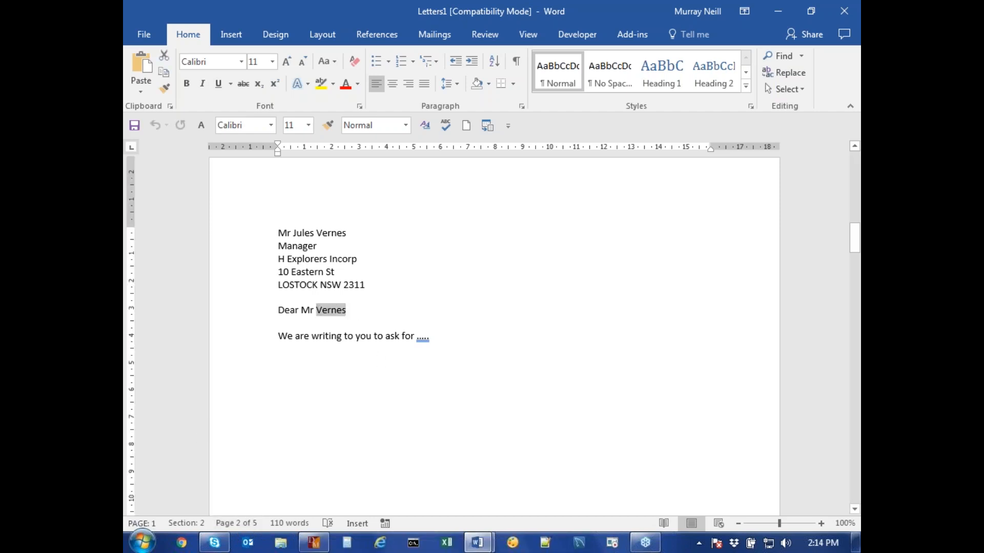
text(Jules)
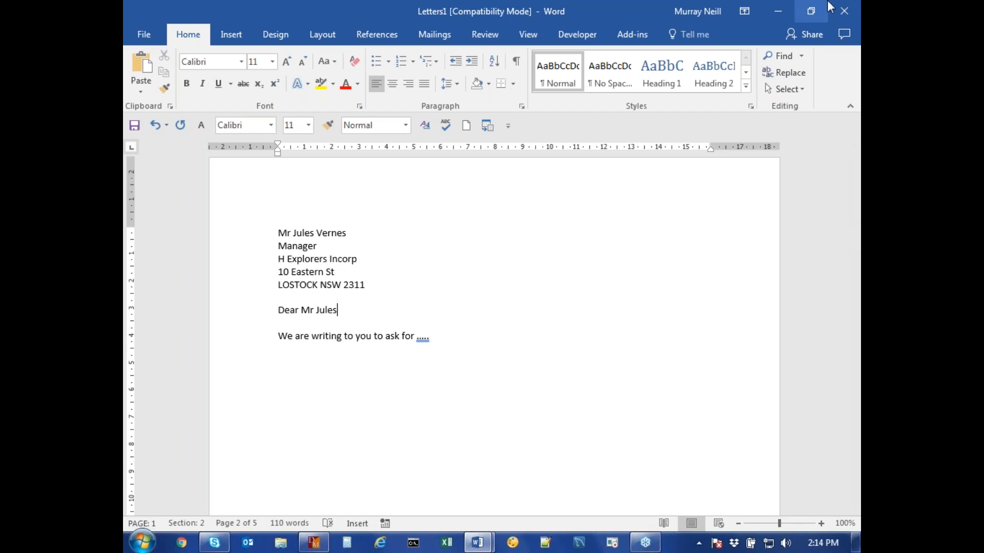
click(845, 14)
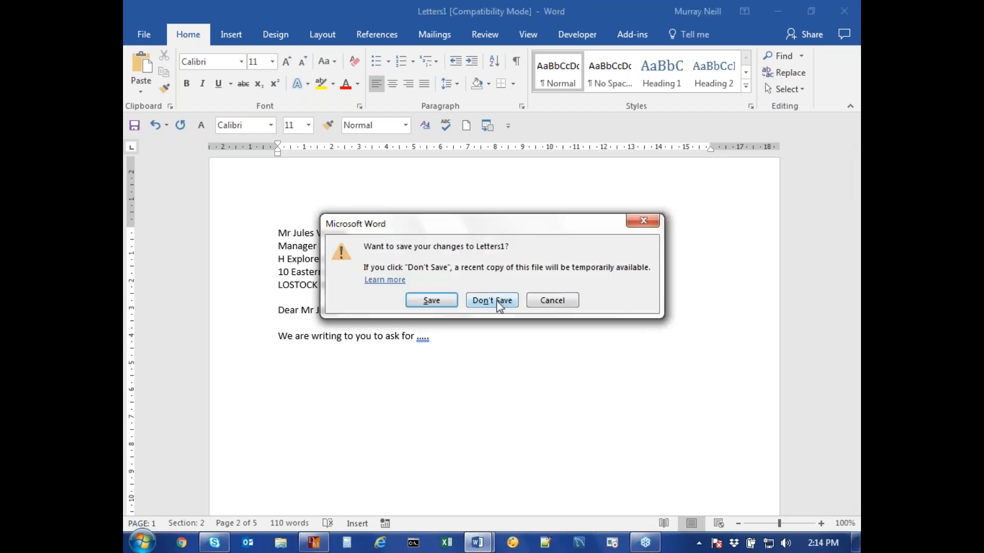
click(496, 302)
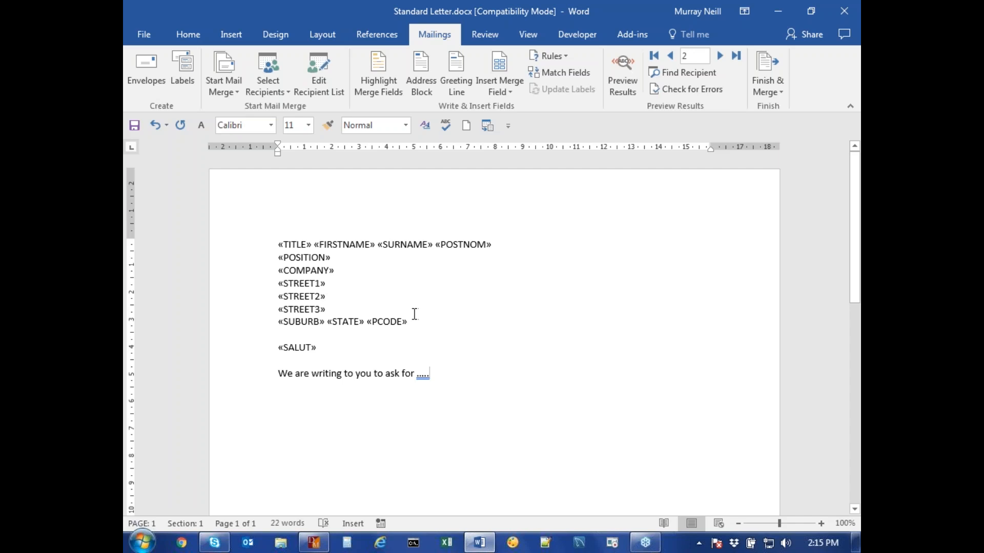
click(271, 77)
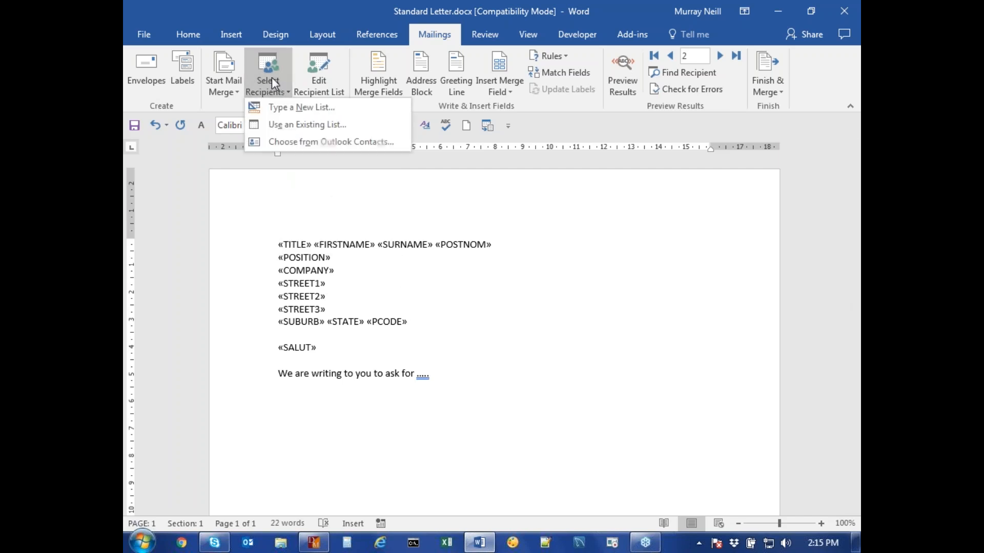
click(273, 121)
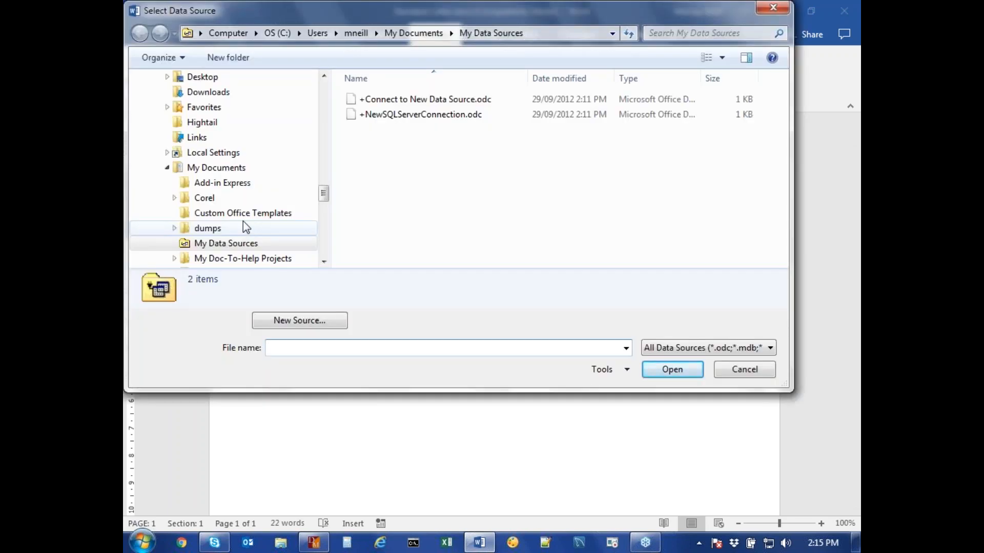
key(Escape)
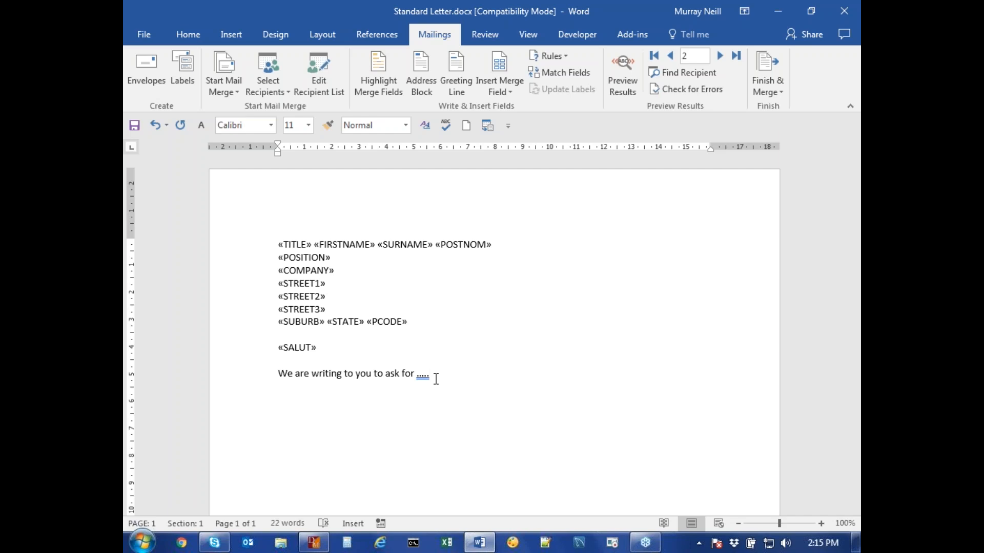
Close Standard Letter without saving the changes and create a new blank document
key(alt+F4)
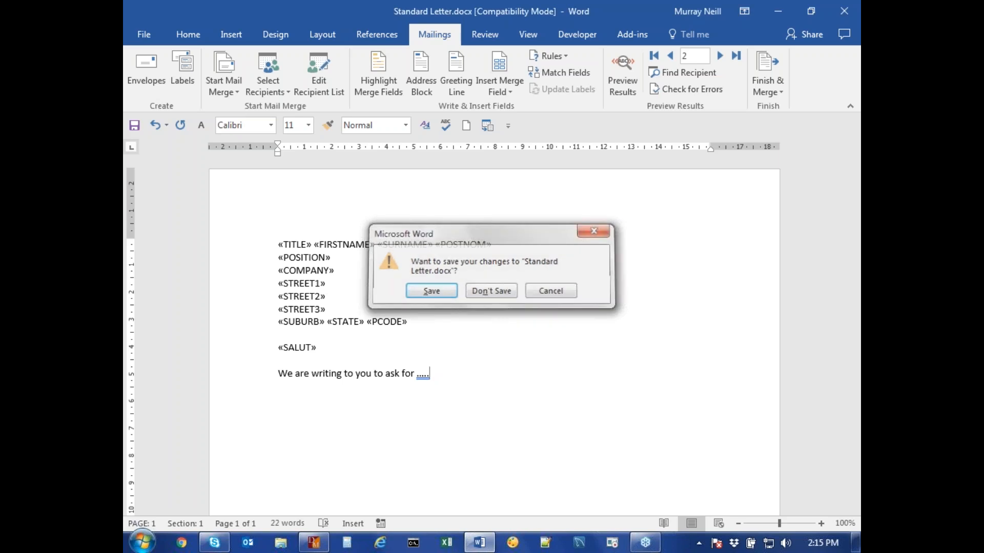
key(n)
key(ctrl+n)
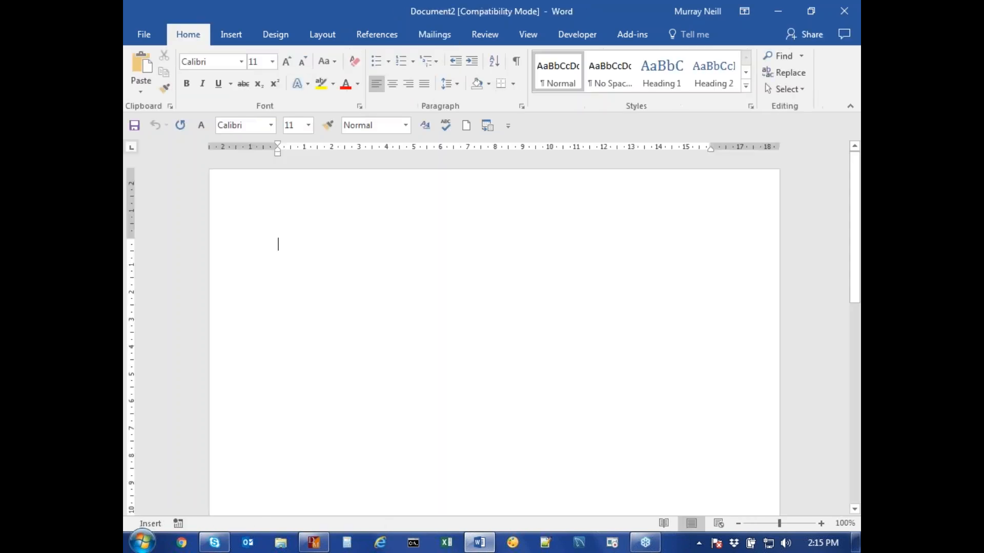
Start a labels mail merge in the blank document and choose Avery A4/A5 as the label vendor
click(438, 35)
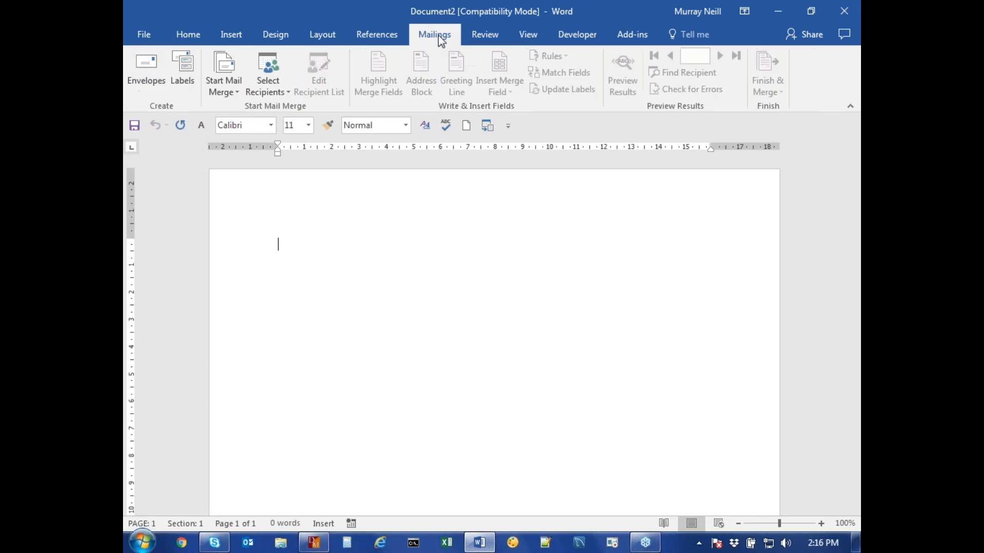
click(232, 65)
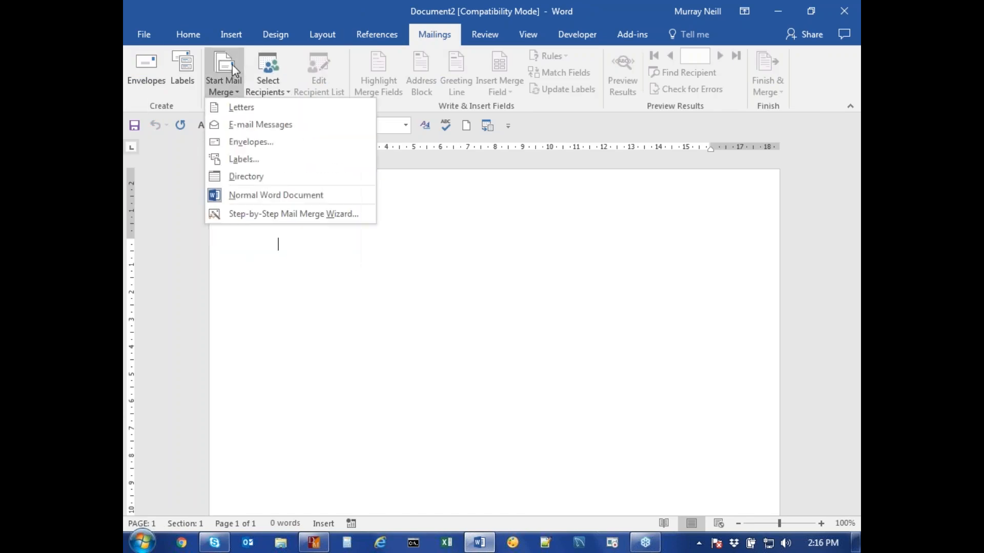
click(239, 161)
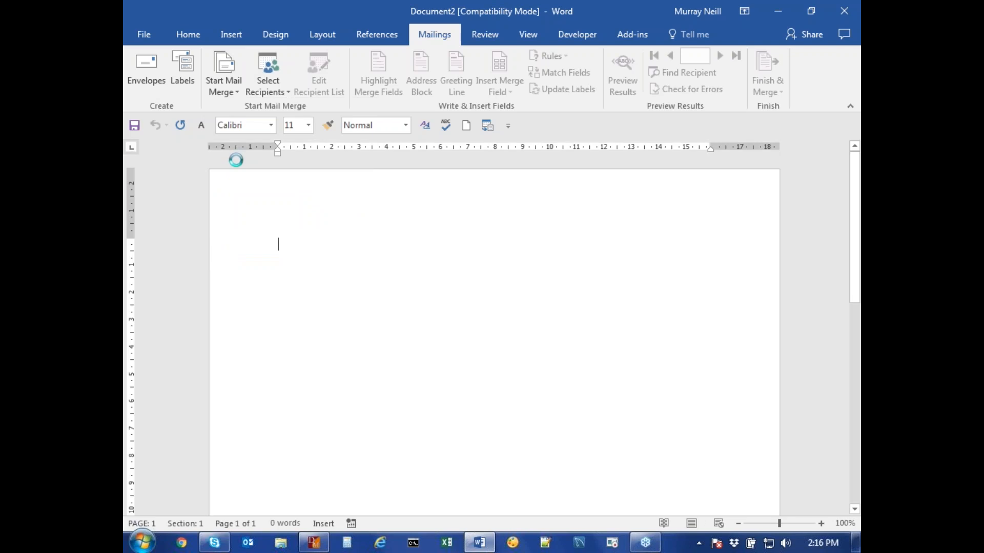
drag(578, 247, 454, 163)
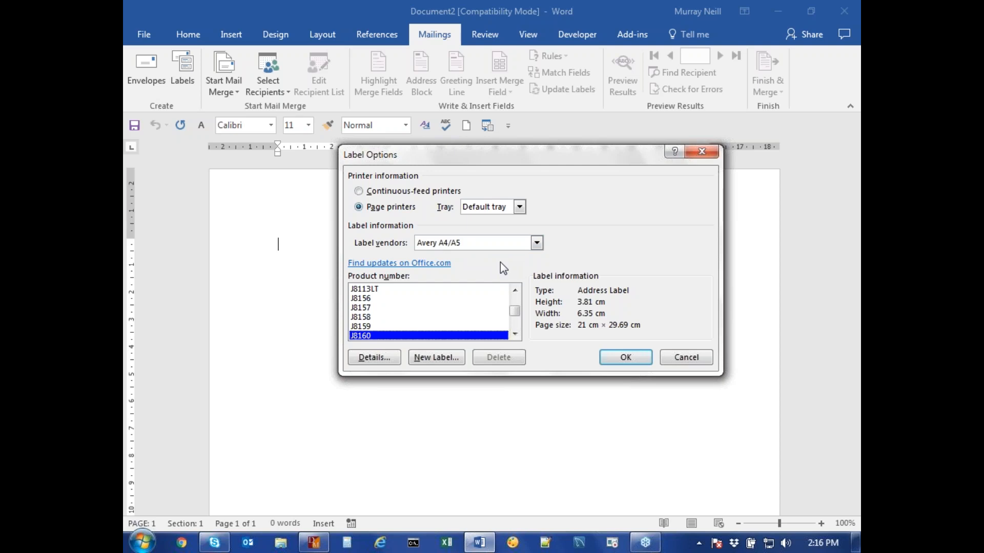
click(537, 243)
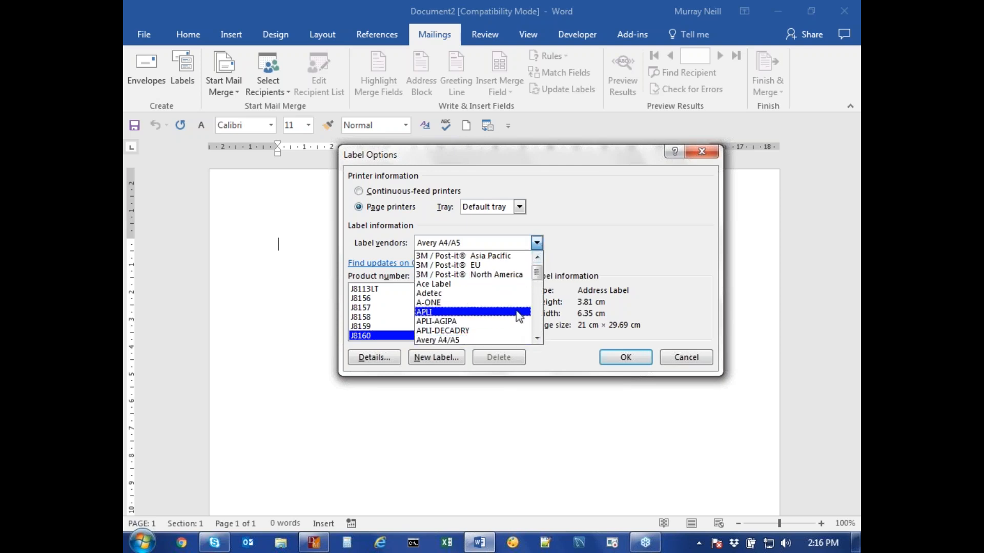
click(503, 341)
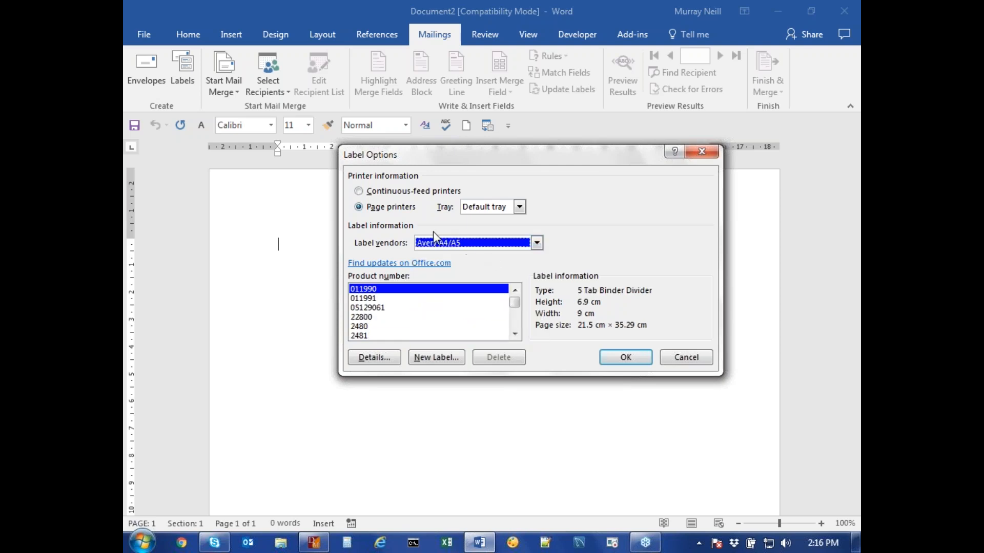
Choose product number J8160 from the Avery A4/A5 labels and apply the label layout to the document
drag(514, 303, 518, 315)
click(517, 329)
click(516, 330)
click(517, 331)
click(515, 334)
click(514, 334)
click(514, 335)
click(514, 334)
click(514, 334)
click(515, 334)
click(515, 334)
click(514, 332)
click(514, 332)
click(515, 331)
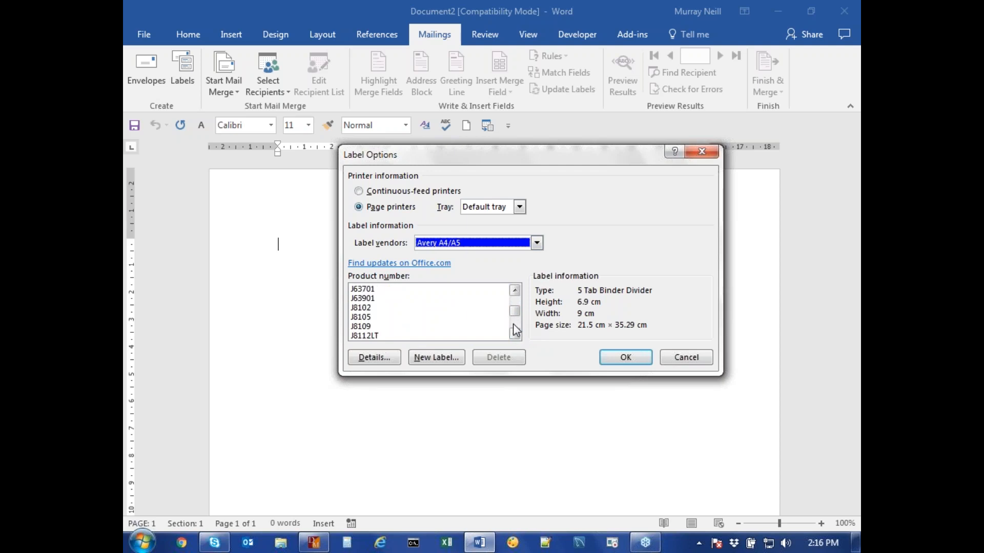
click(514, 330)
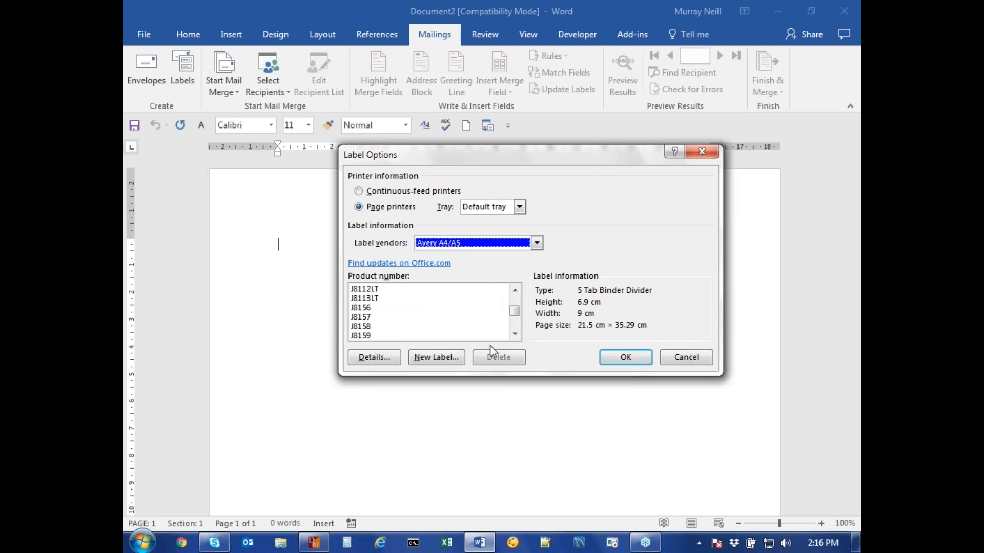
click(515, 334)
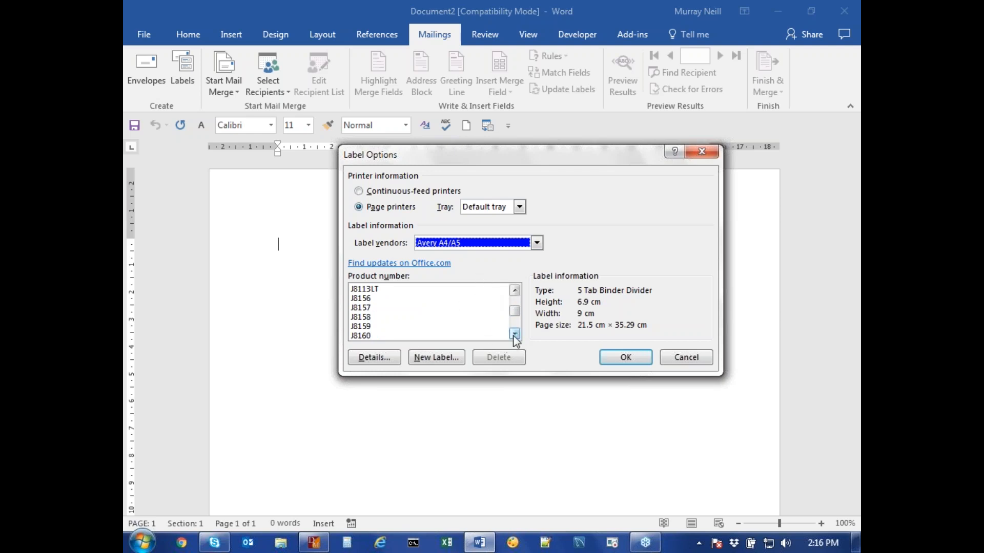
click(369, 336)
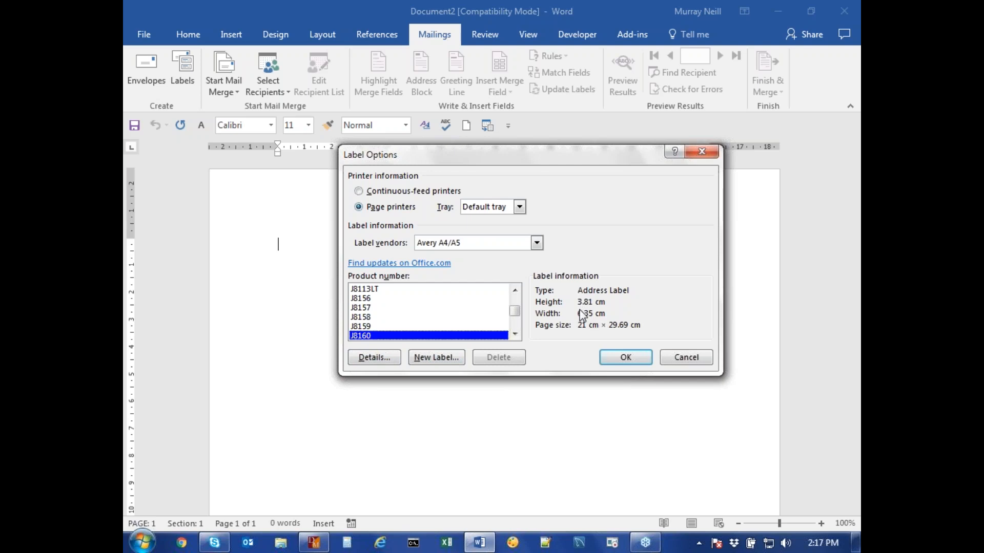
click(626, 359)
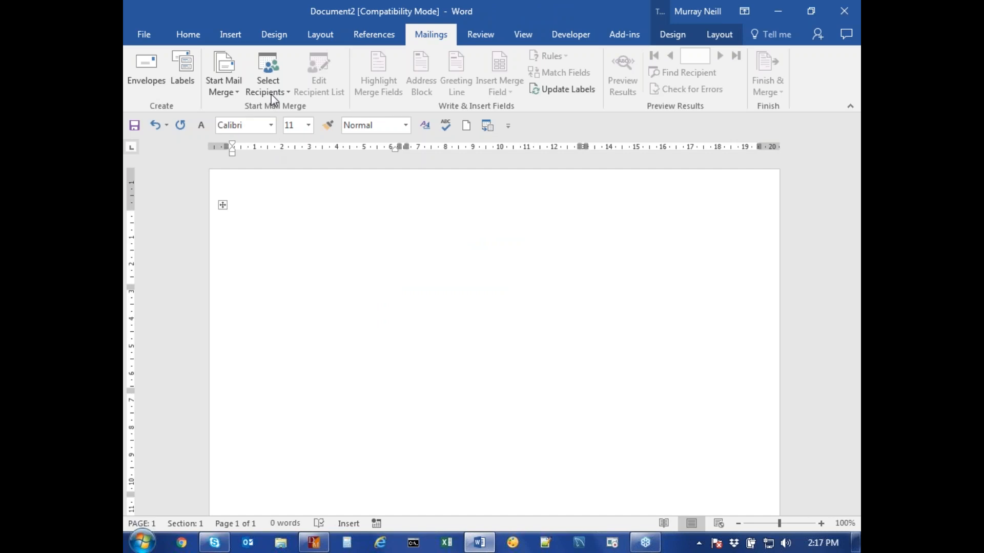
Use the existing list MY APPEAL.TXT from the Webinar_DMWORK folder as the recipients for the labels
click(270, 76)
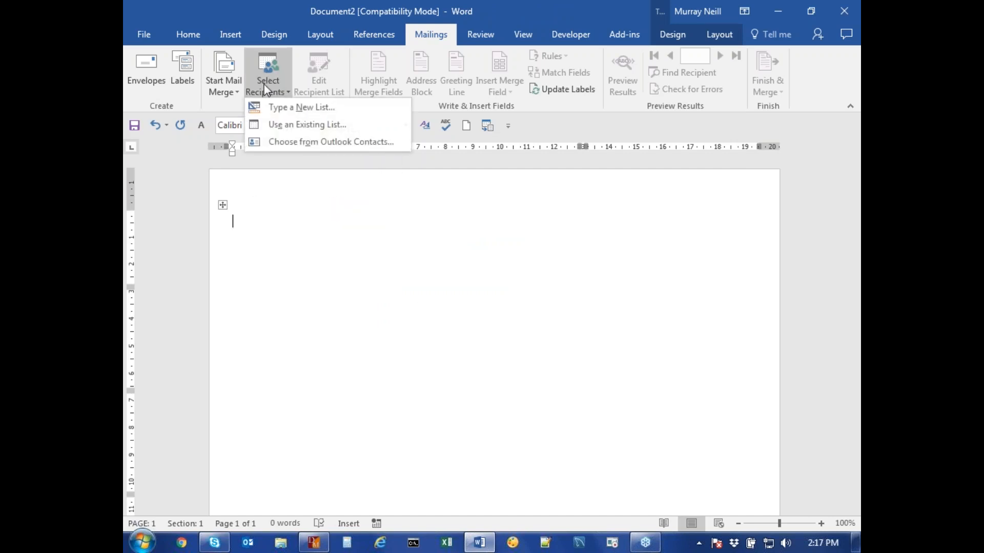
click(277, 125)
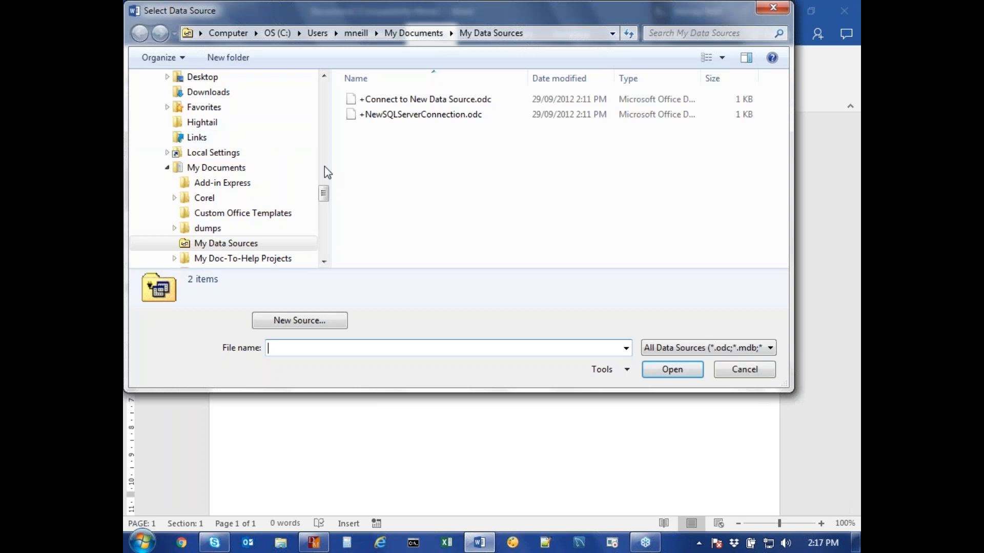
drag(324, 192, 332, 119)
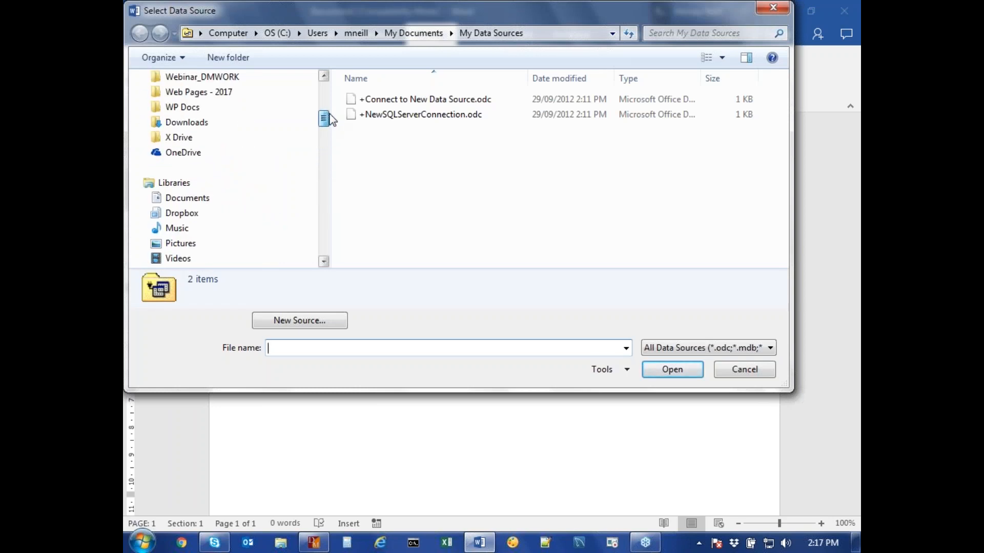
click(231, 78)
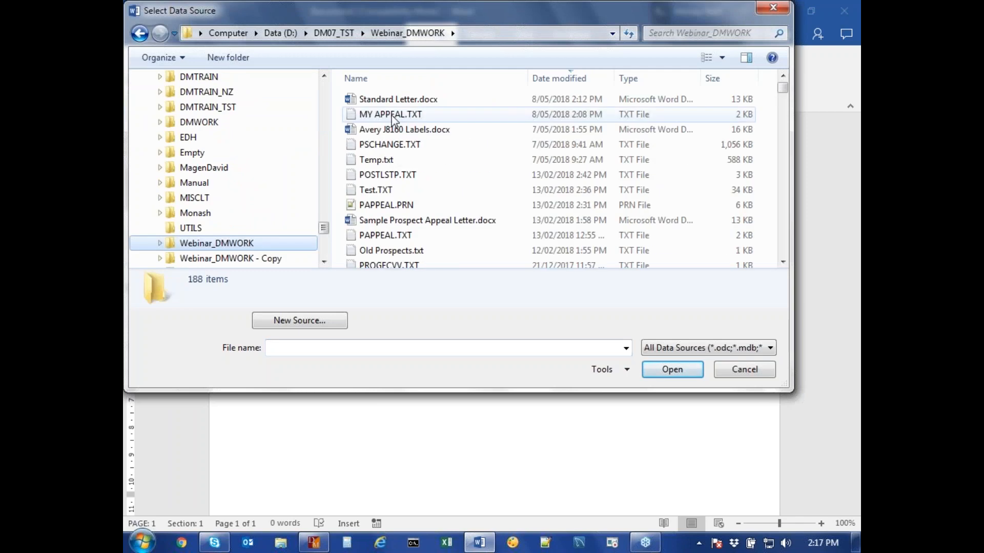
click(394, 117)
double_click(394, 117)
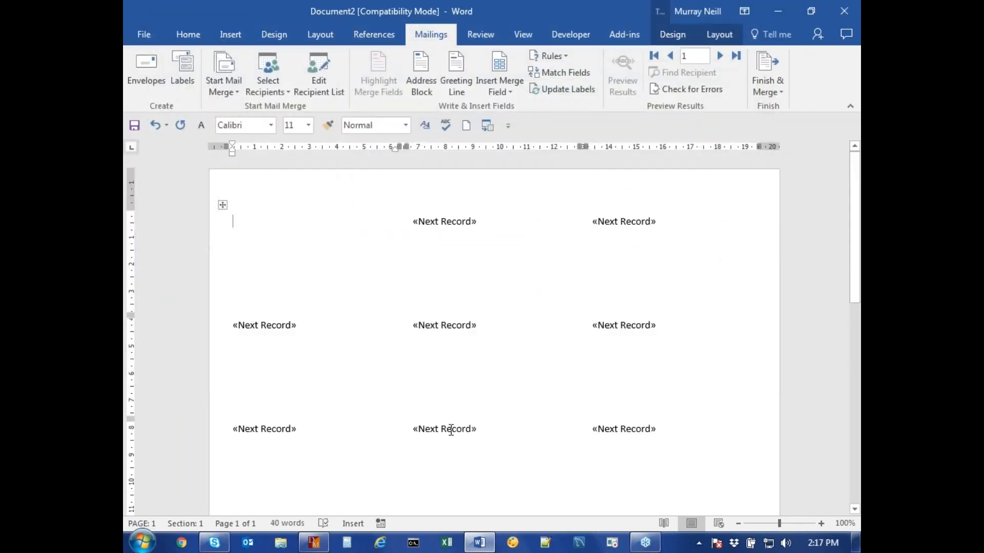
Insert the TITLE, FIRSTNAME, SURNAME, POSTNOM and POSITION merge fields into the first label
mouse_move(222, 417)
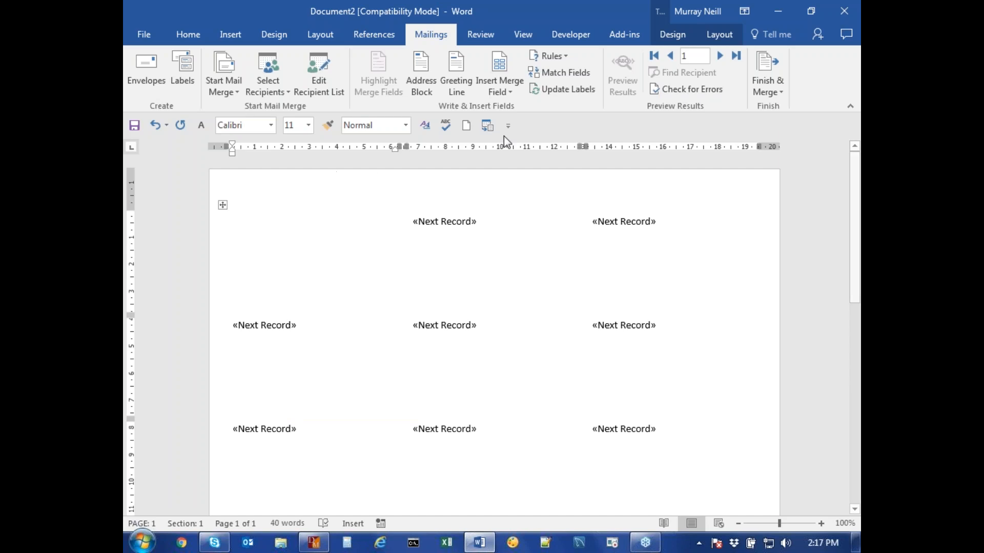
click(513, 92)
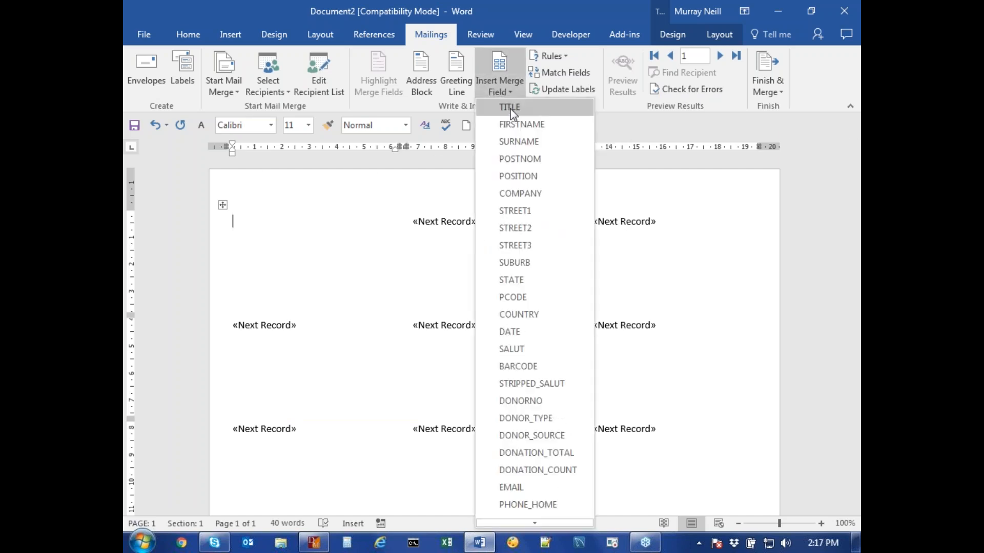
click(513, 113)
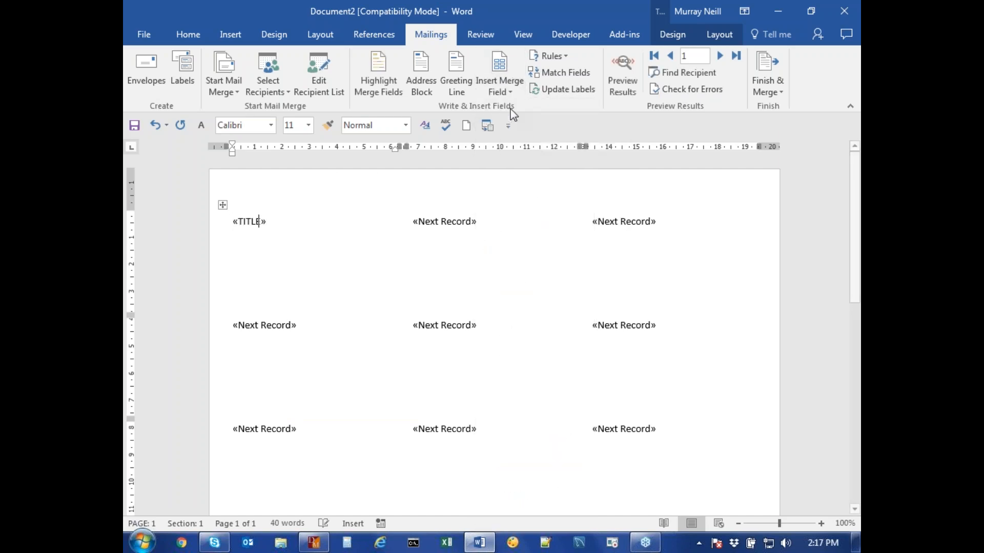
click(499, 66)
double_click(562, 252)
click(563, 262)
double_click(564, 262)
double_click(564, 271)
double_click(564, 280)
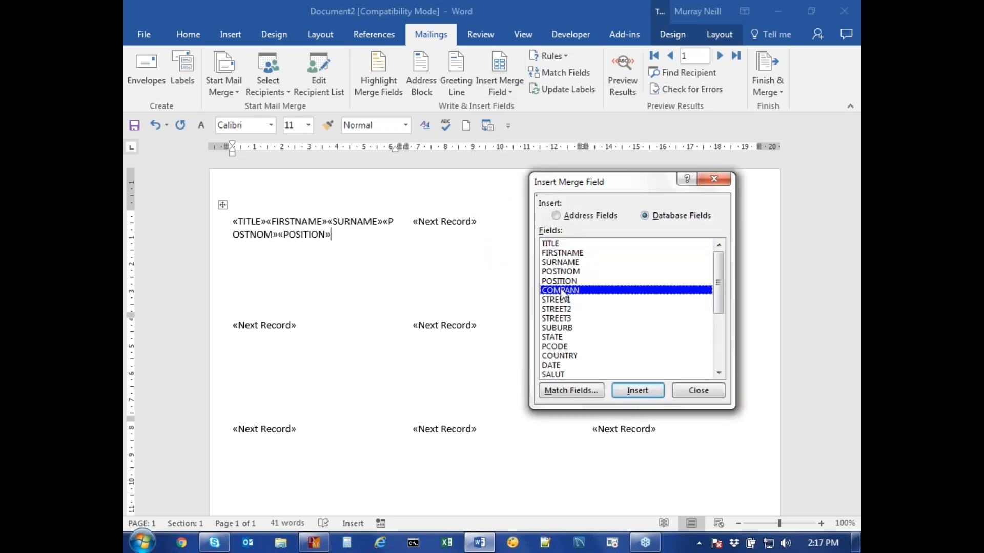
Add the COMPANY, STREET1, STREET2, STREET3, SUBURB, STATE and PCODE merge fields after POSITION in the first label
double_click(564, 290)
double_click(564, 299)
double_click(564, 309)
double_click(562, 317)
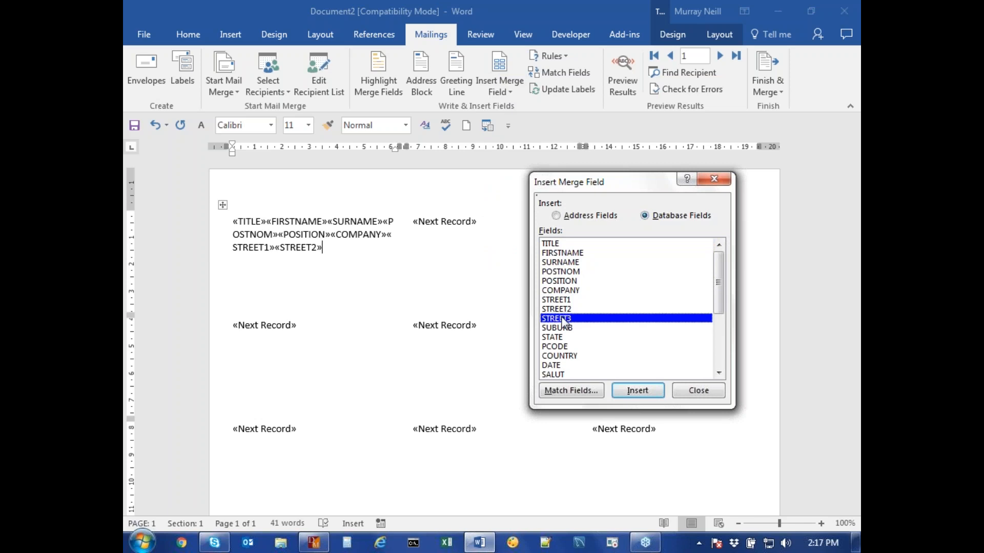
click(564, 327)
double_click(563, 328)
double_click(562, 338)
double_click(562, 347)
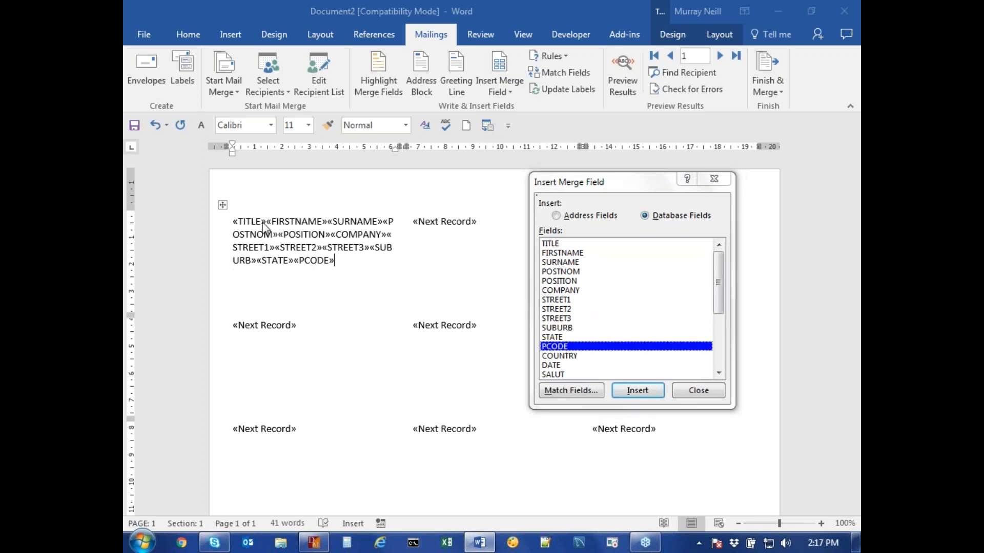
click(698, 391)
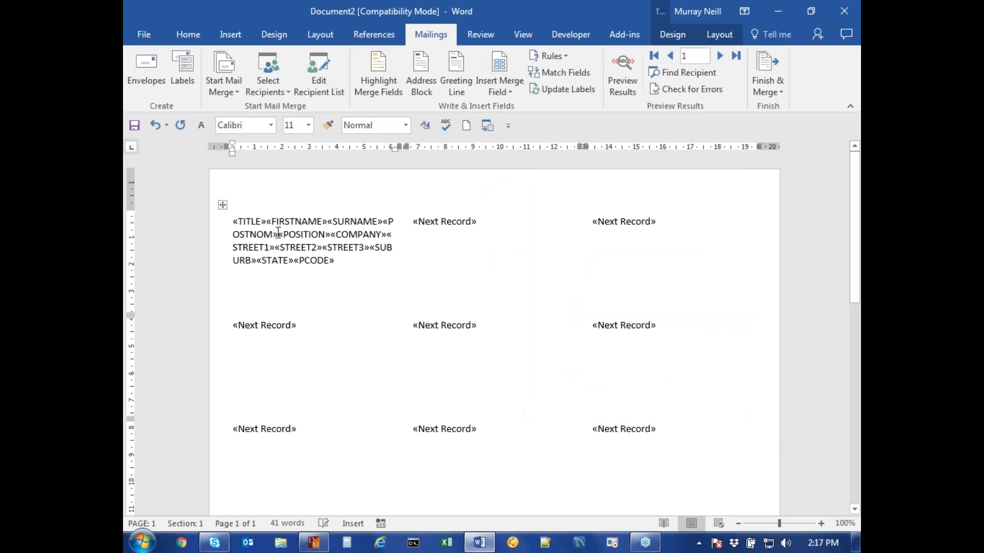
Separate the TITLE, FIRSTNAME, SURNAME and POSTNOM fields with spaces in the first label
click(266, 220)
key(Return)
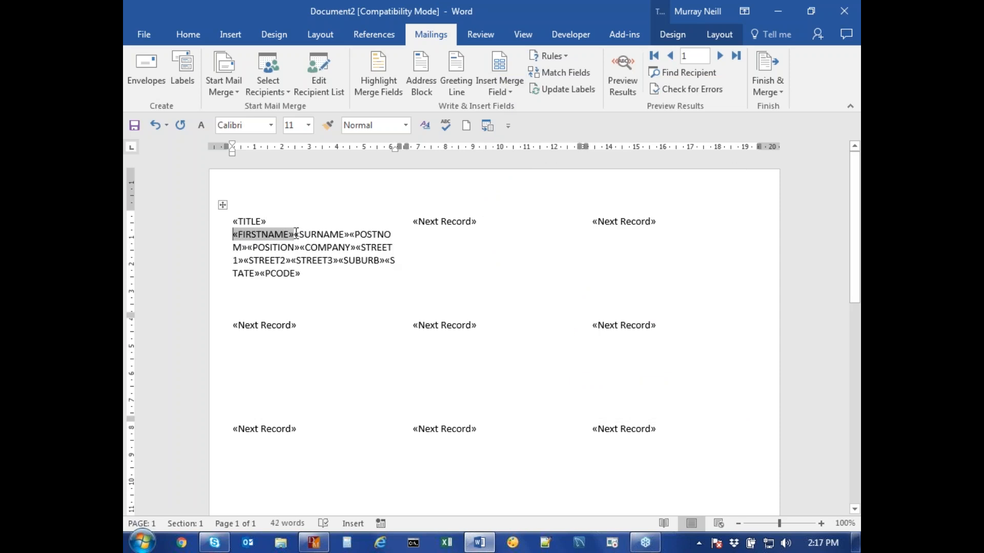
click(295, 234)
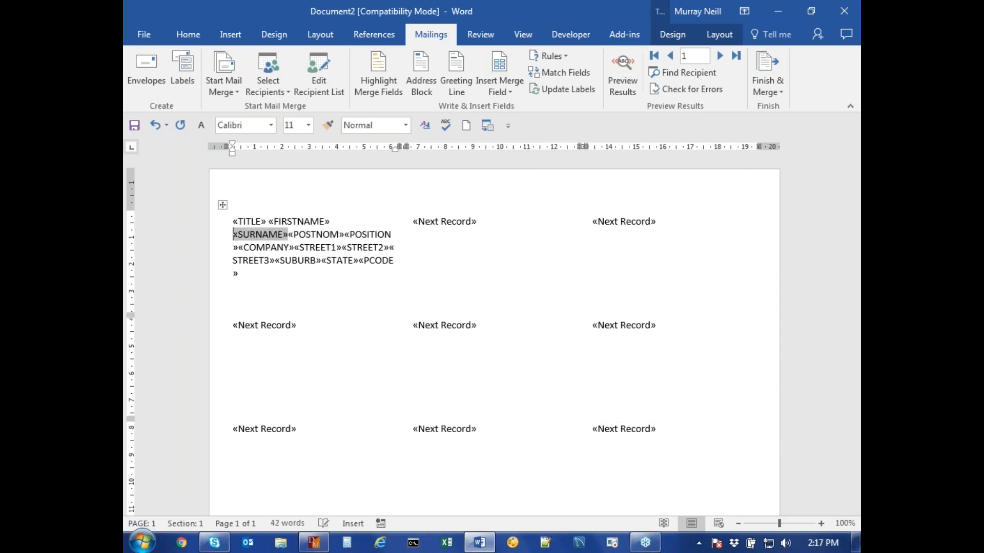
click(289, 235)
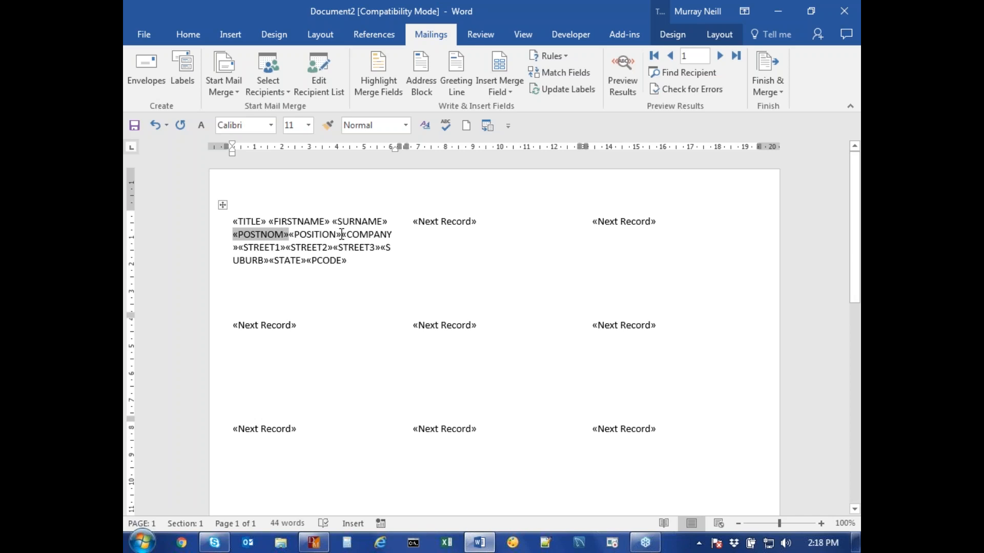
Break the first label after POSITION, COMPANY and STREET1 so that COMPANY, STREET1 and STREET2 each start a new line
click(342, 234)
key(Return)
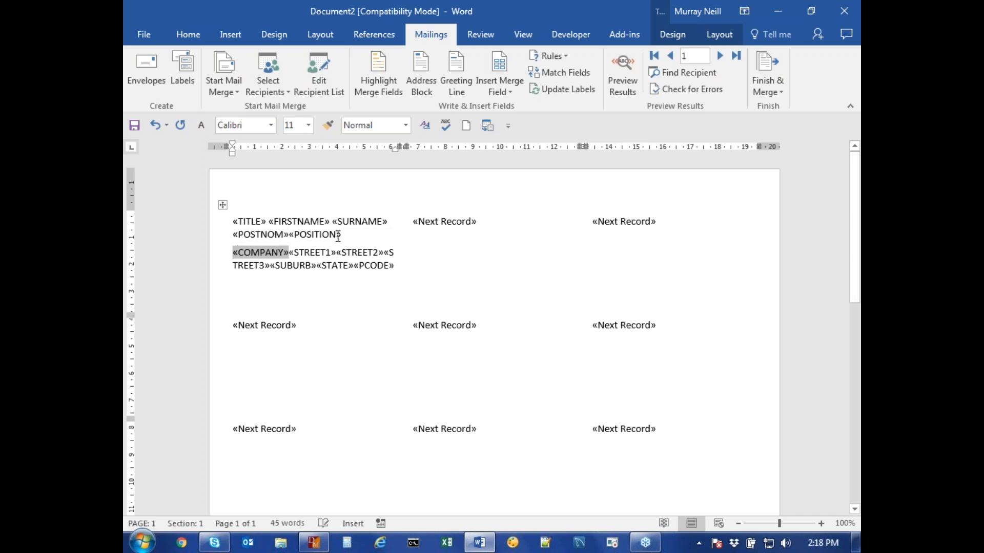
click(288, 253)
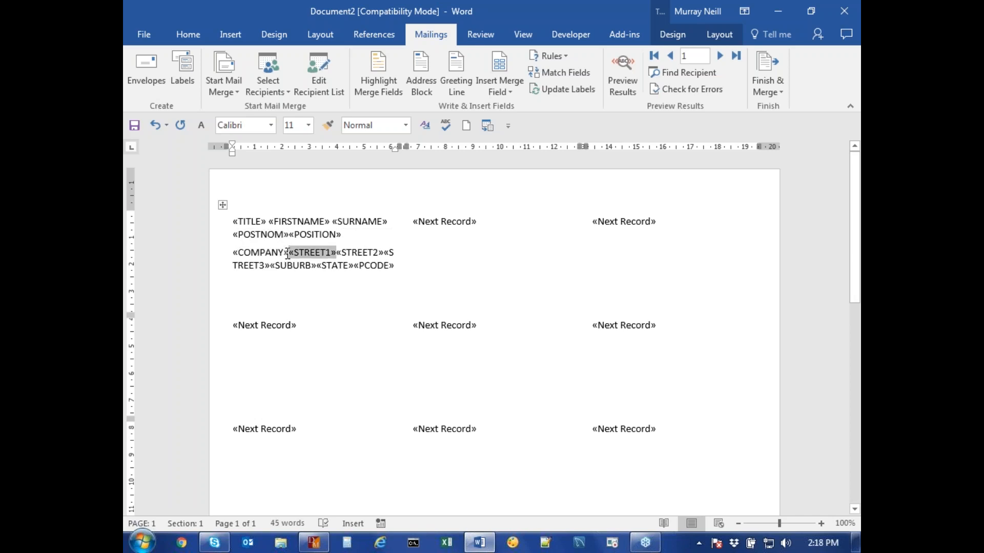
key(Return)
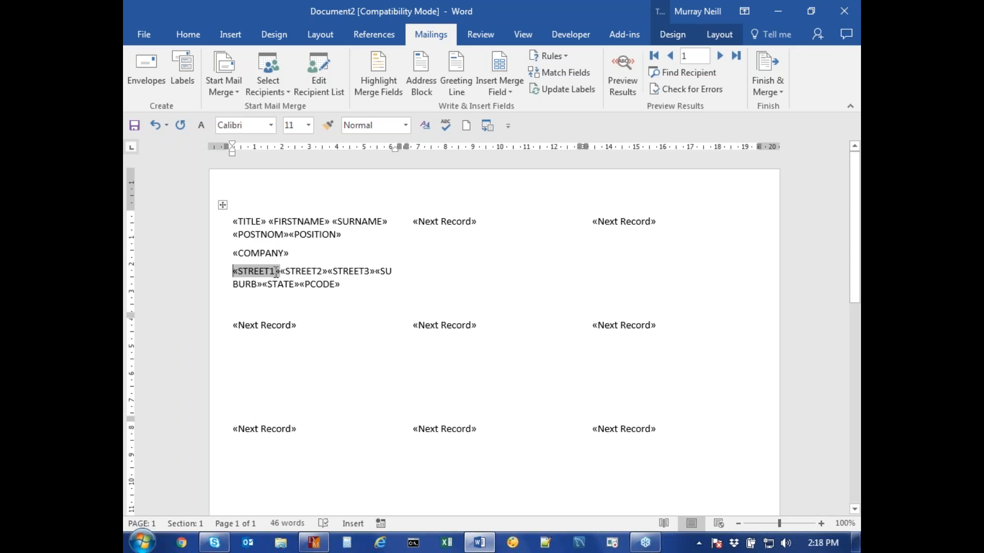
click(279, 271)
key(Return)
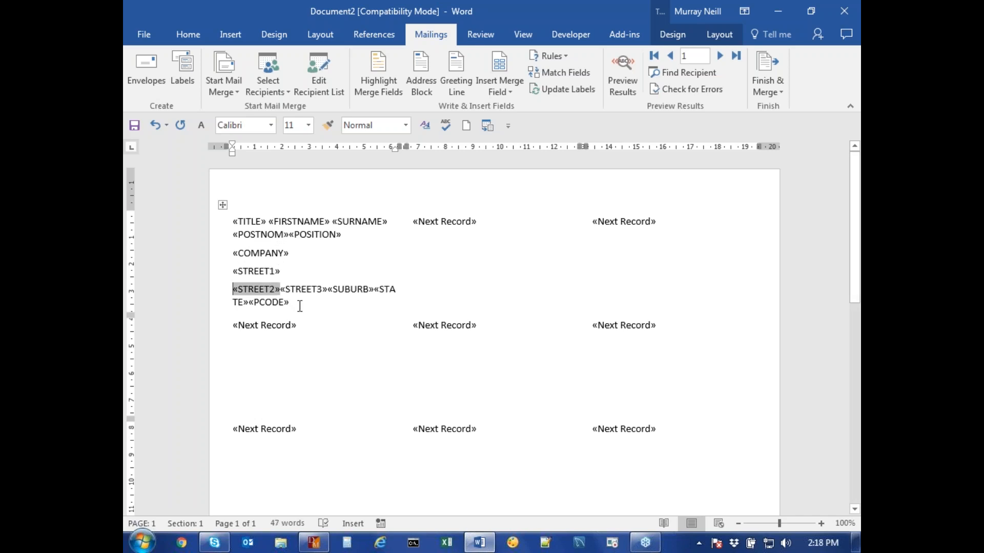
Apply the Normal style to all fields of the first label and set their font size to 10
drag(302, 305, 237, 222)
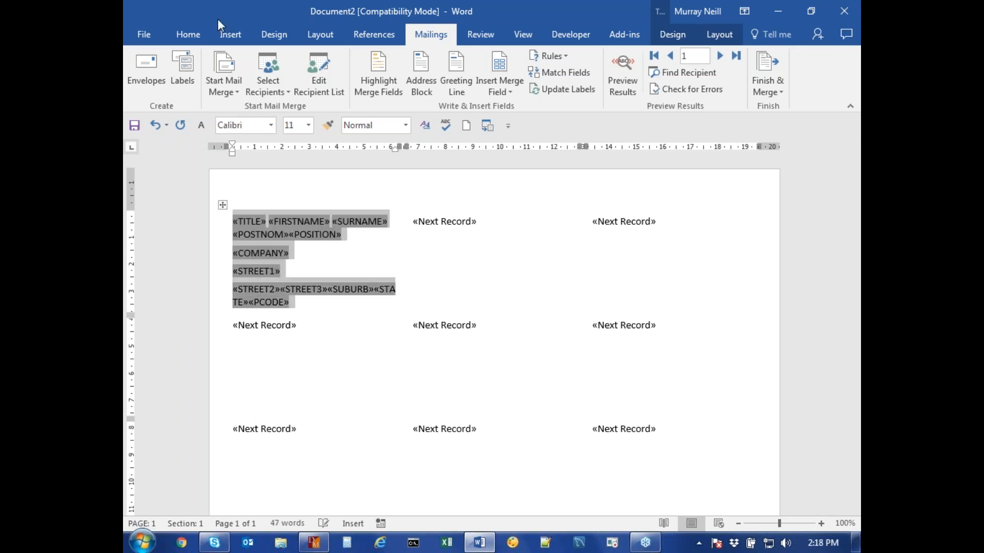
click(194, 45)
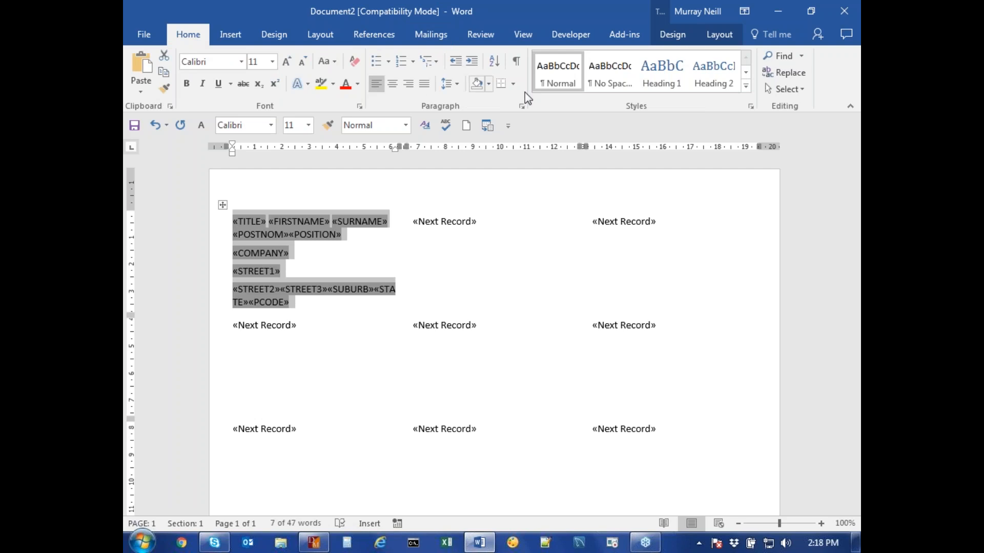
click(564, 76)
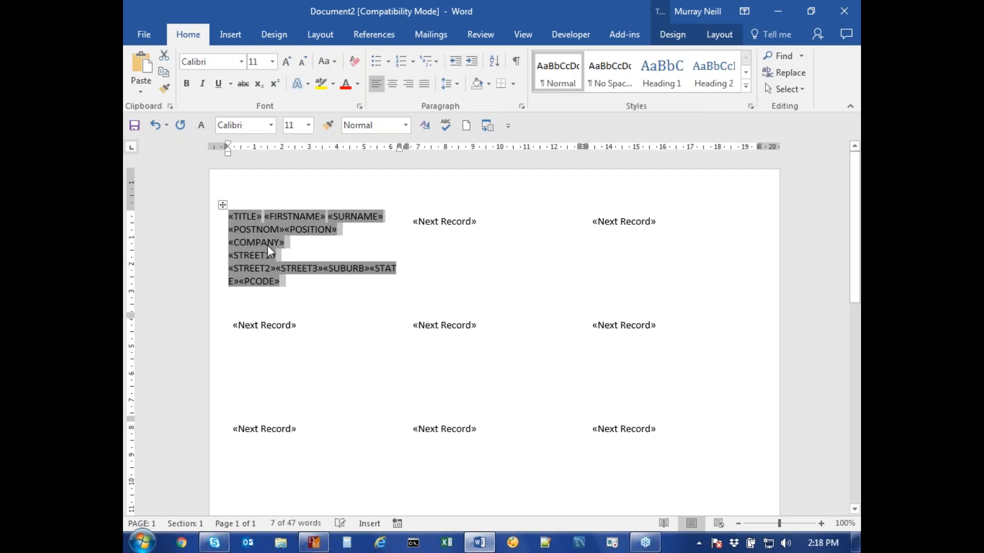
click(272, 62)
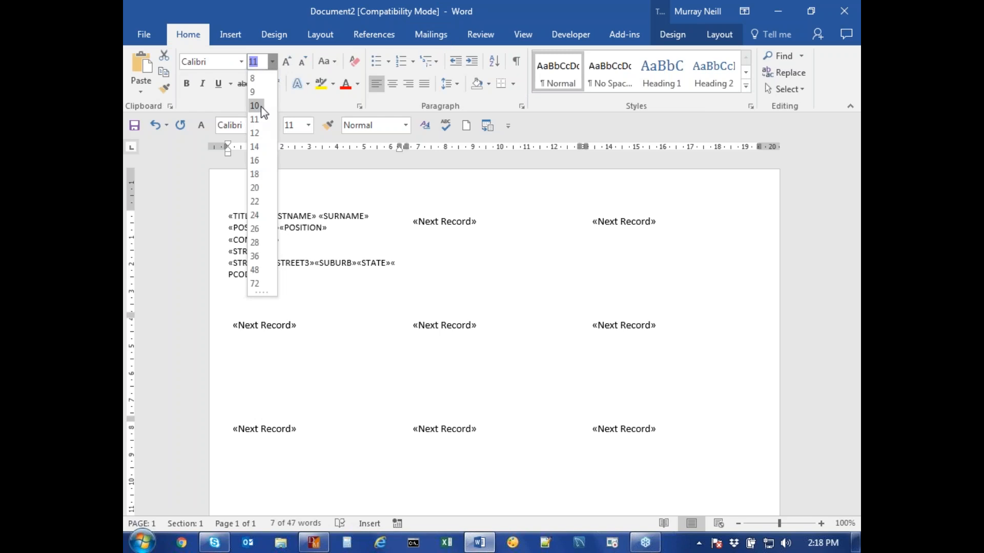
click(263, 106)
Put STREET3 on its own line in the first label, with SUBURB, STATE and PCODE below it separated by spaces
click(269, 263)
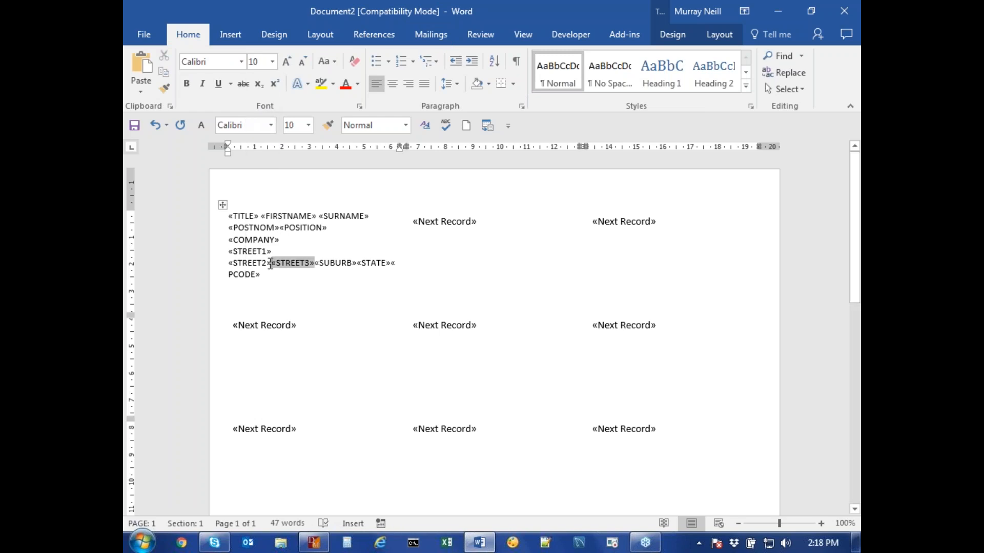
key(Return)
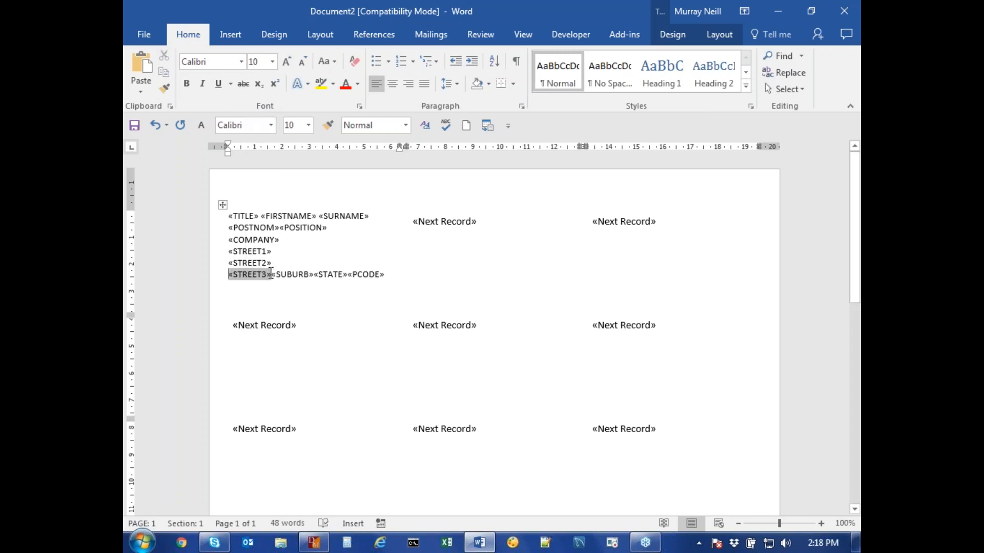
click(269, 274)
key(Return)
click(272, 287)
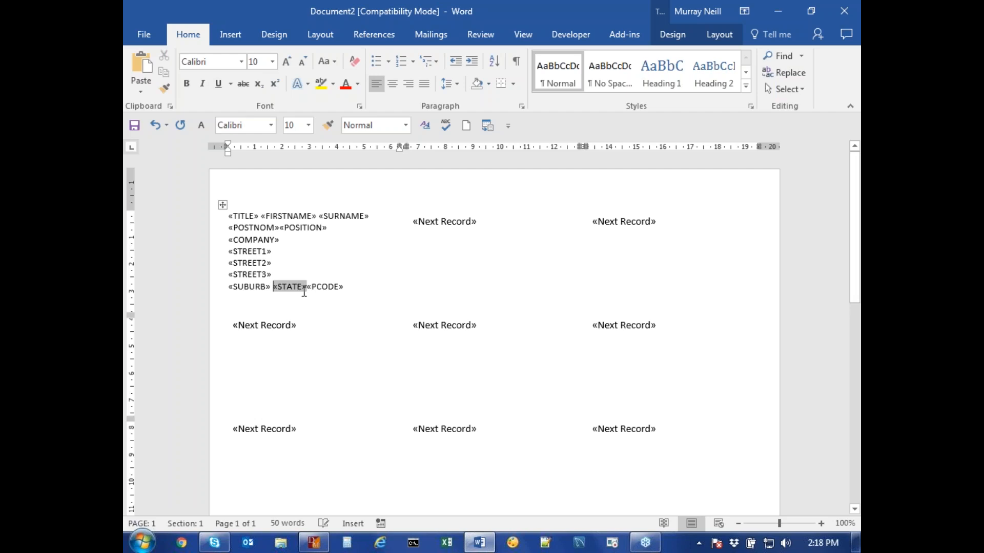
click(307, 287)
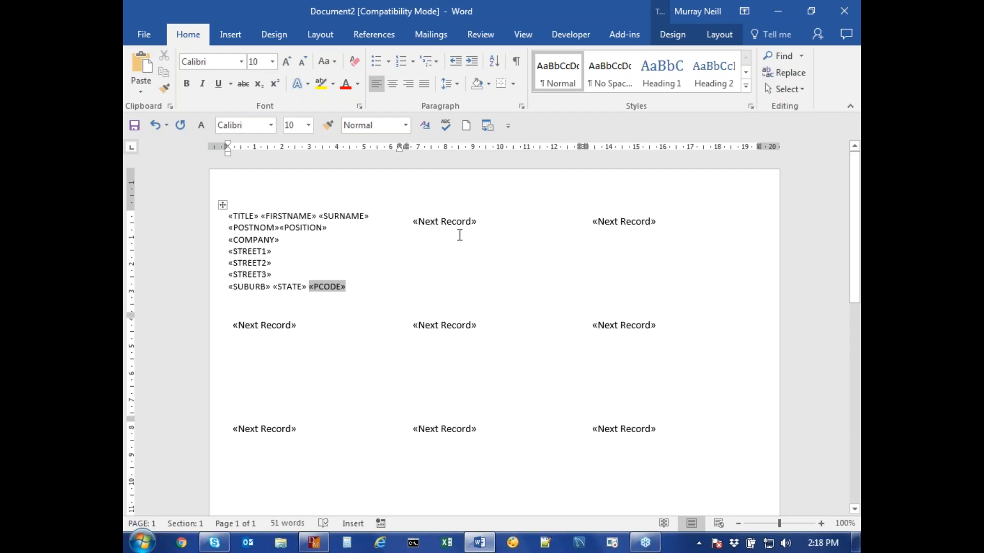
Copy the first label's field layout to all labels on the sheet and preview the merged results
click(429, 34)
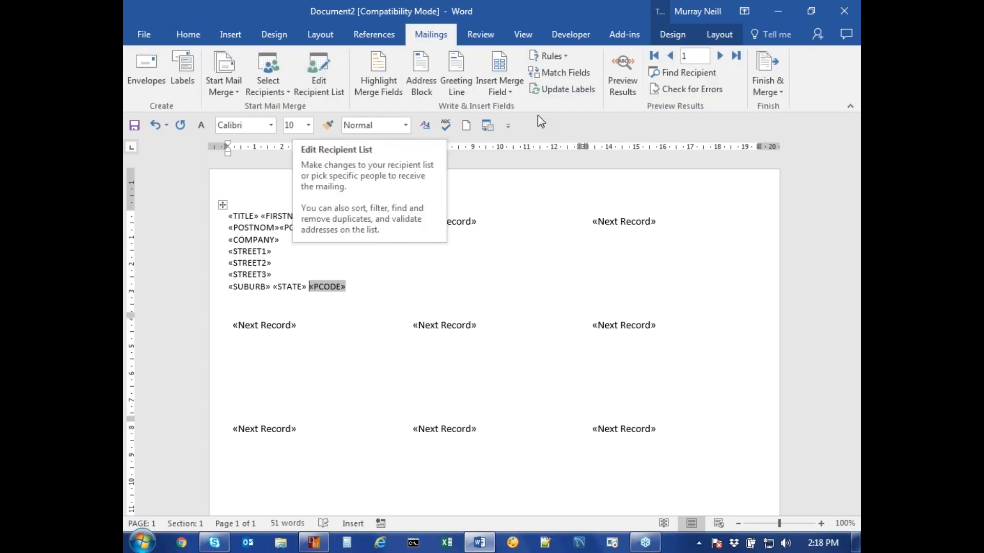
click(556, 89)
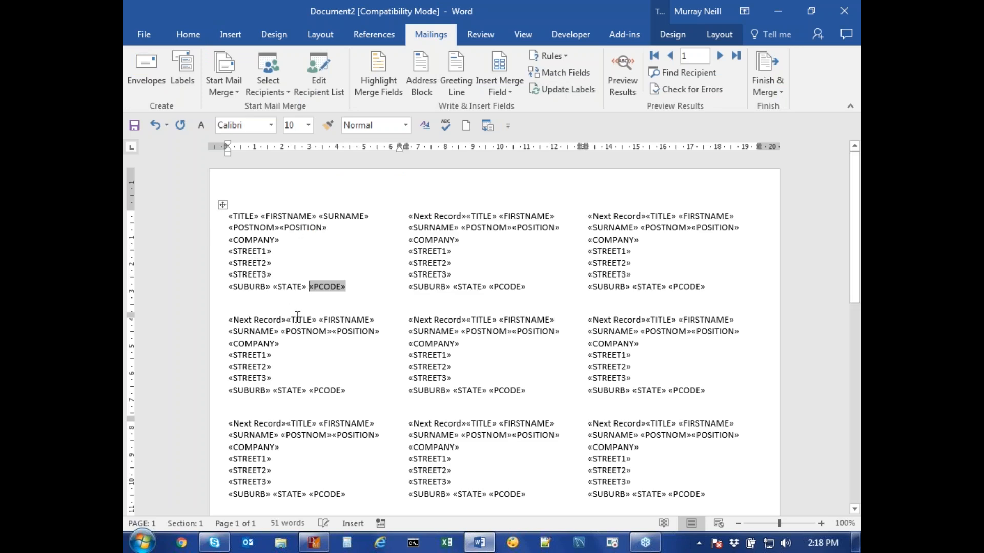
scroll(575, 393, down, 5)
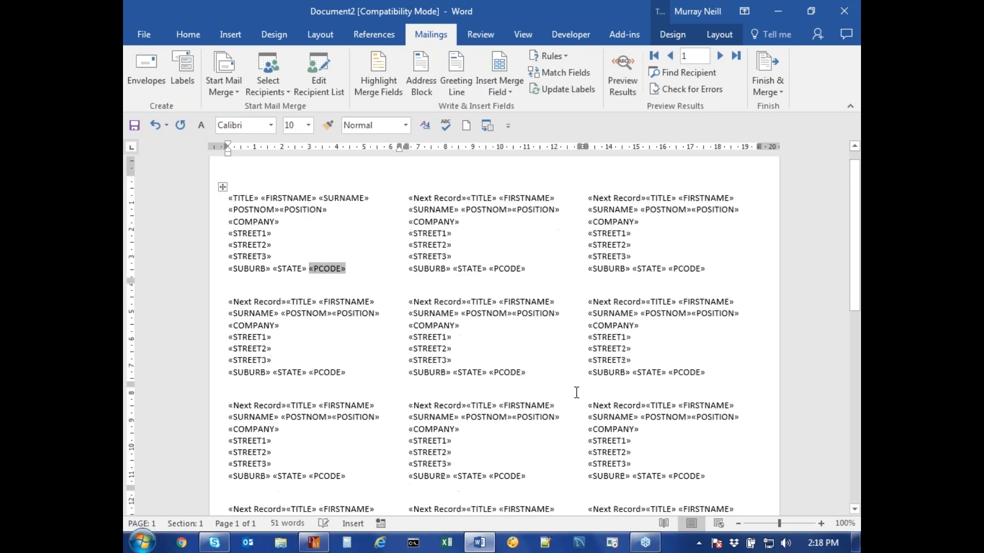
scroll(575, 393, up, 5)
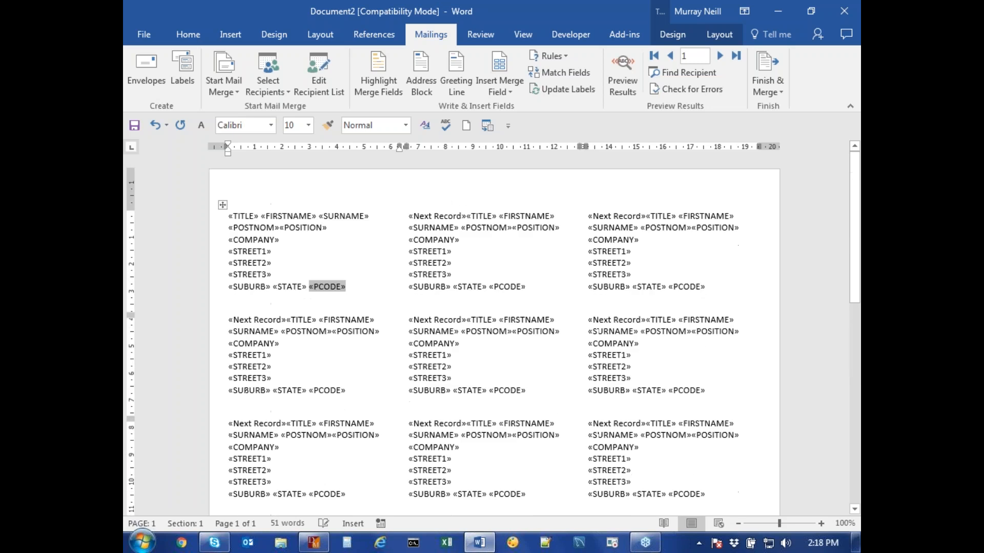
click(622, 74)
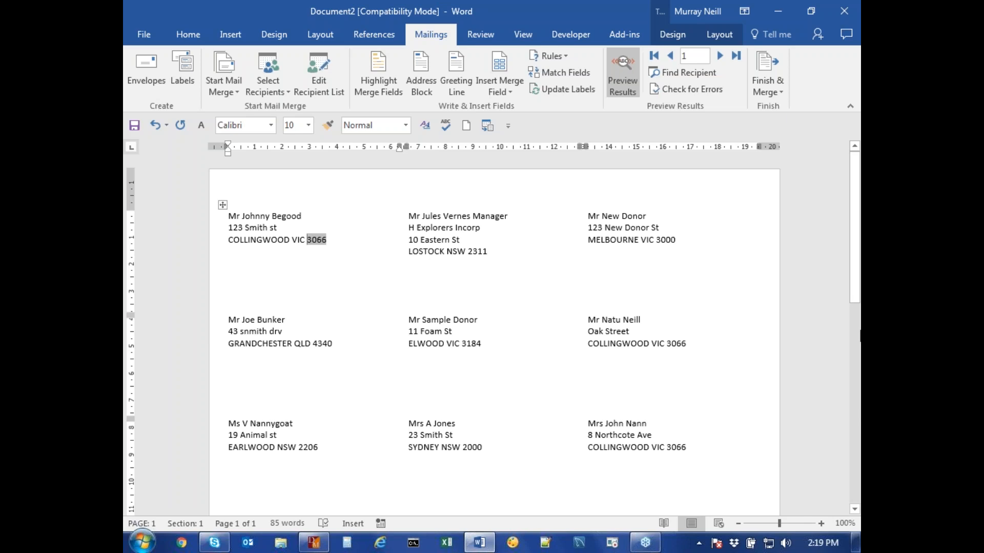
Merge all label records into a new document for individual editing, and close that merged document without saving
click(764, 63)
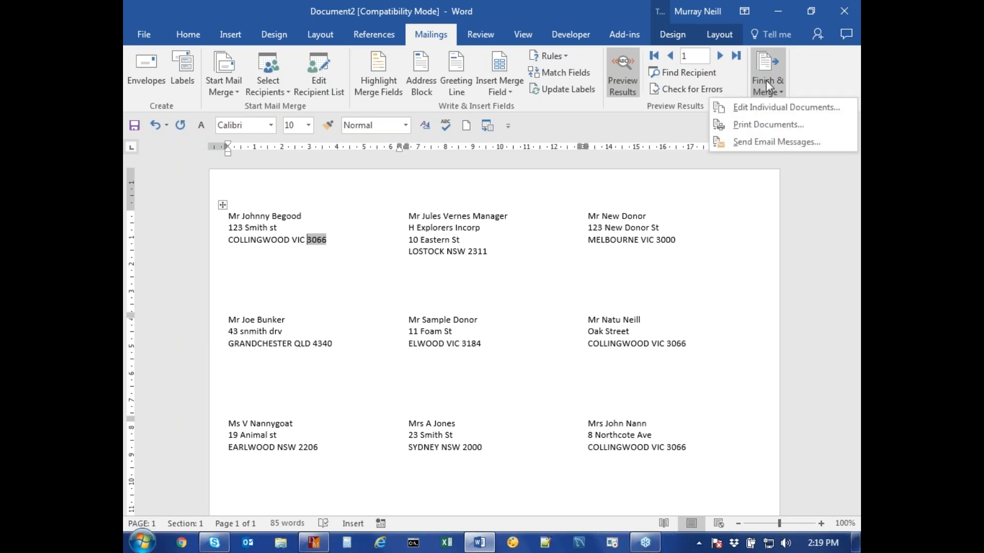
click(759, 108)
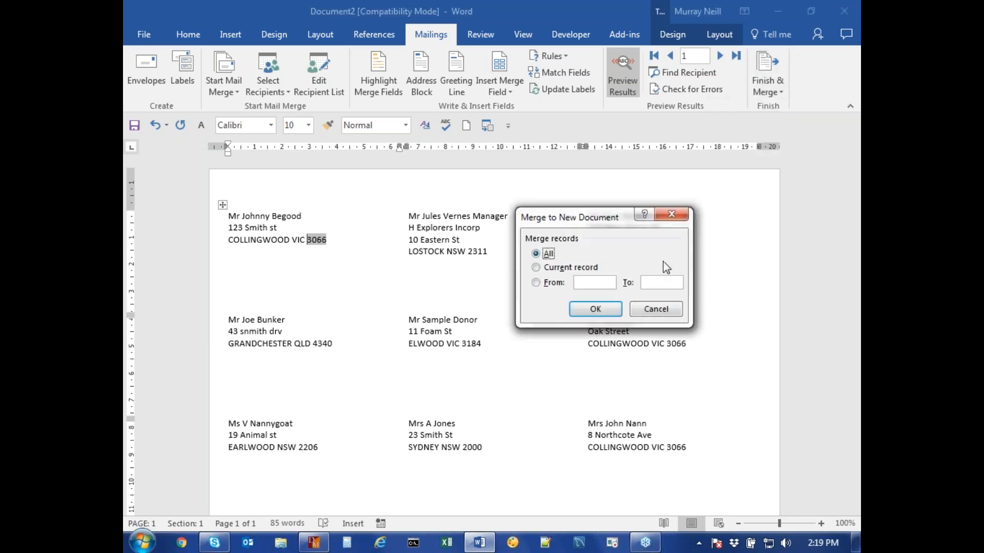
click(603, 311)
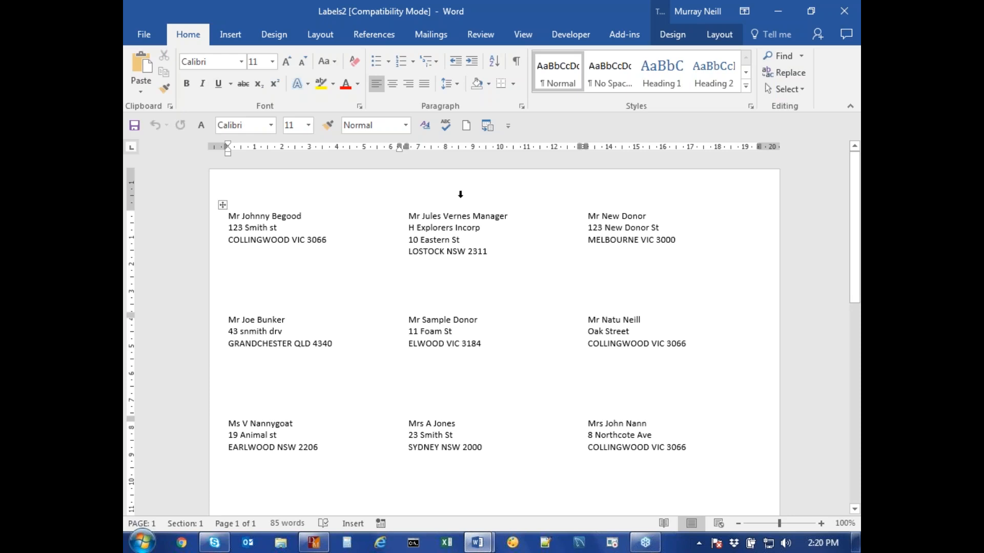
key(alt+F4)
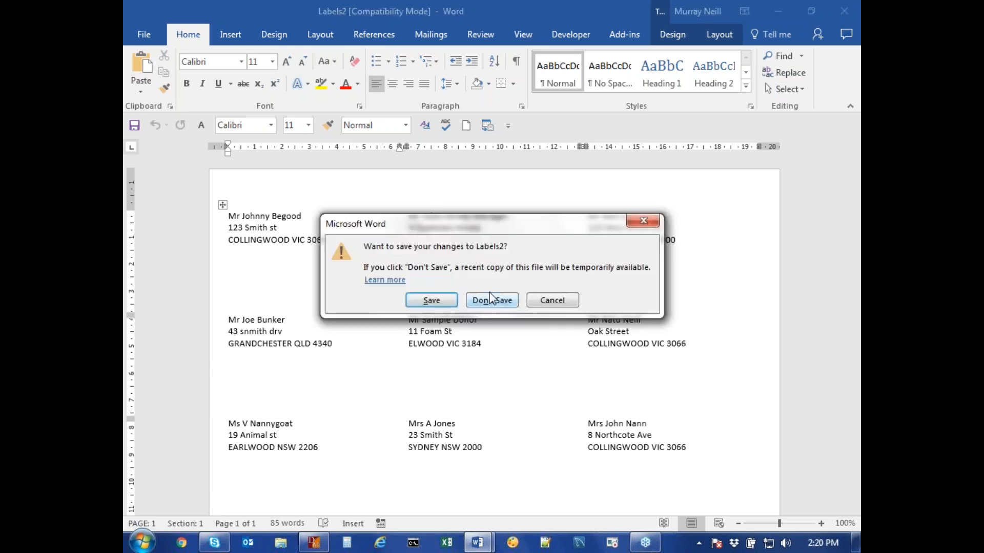
click(494, 301)
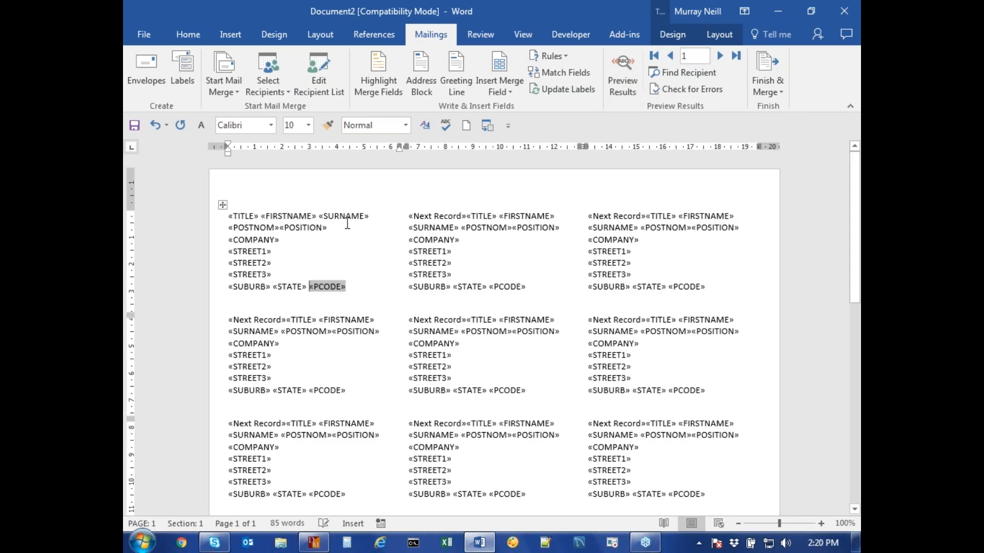
Move the POSITION field onto its own line in the first label, update all labels and preview the results
click(278, 229)
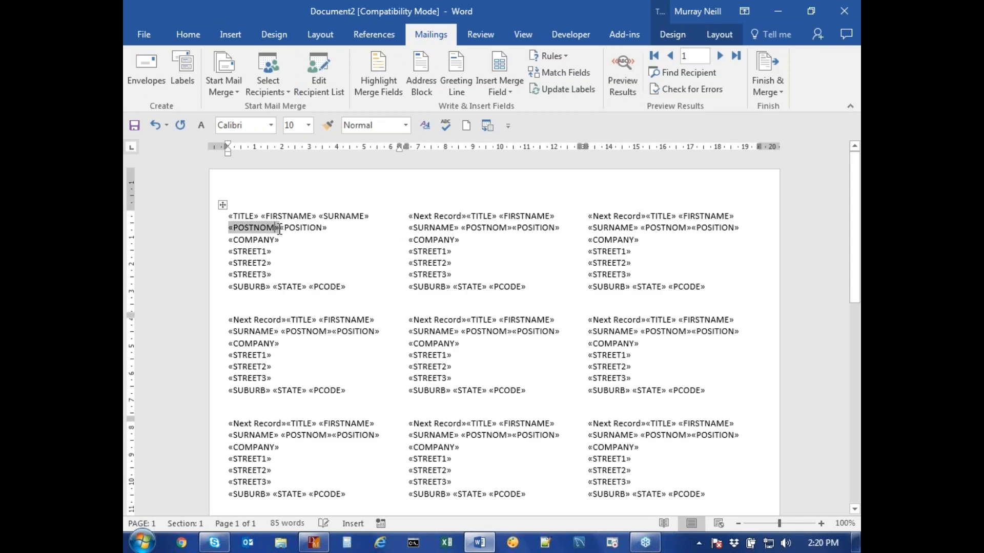
click(327, 228)
key(Return)
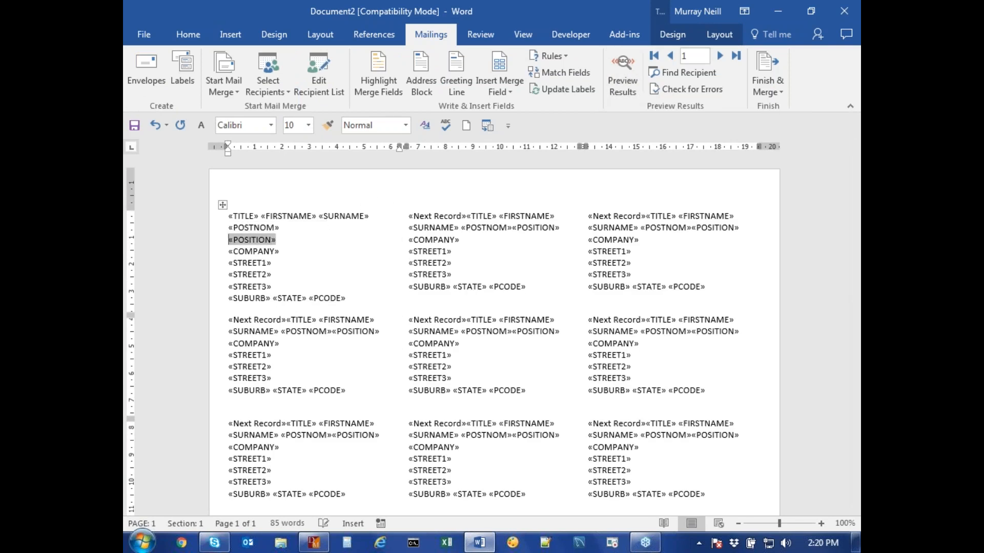
click(569, 89)
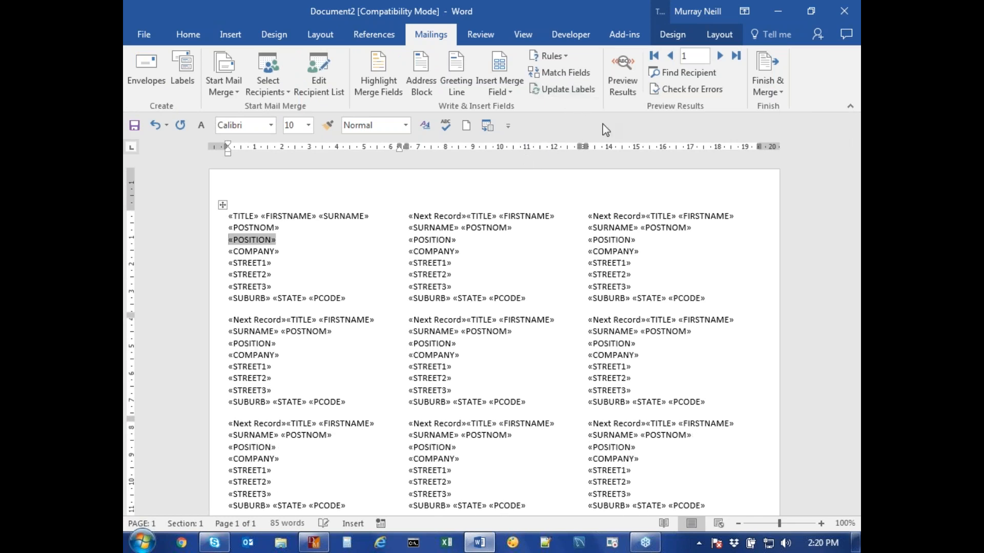
click(629, 77)
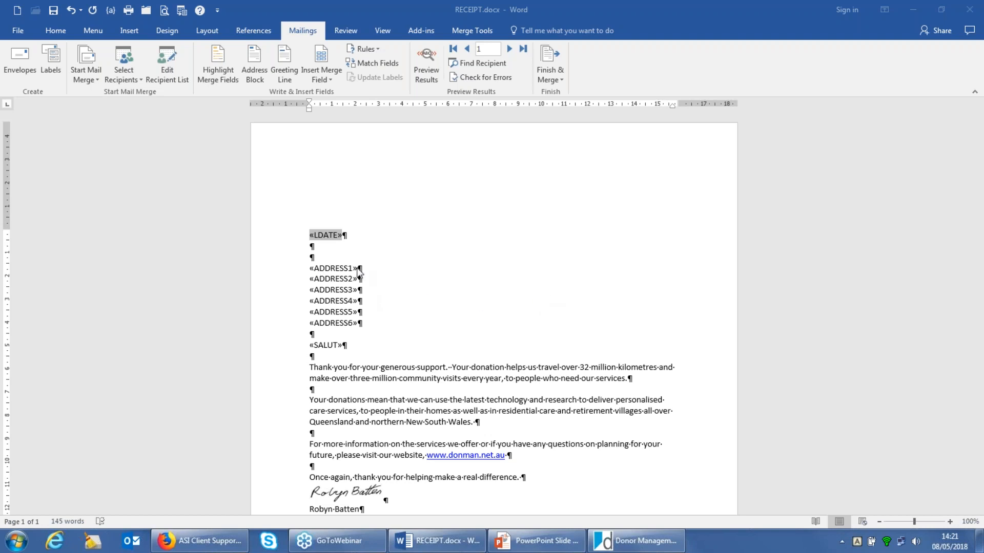
Examine the RECEIPT.docx letter by switching between its merge fields and the previewed recipient data
click(429, 60)
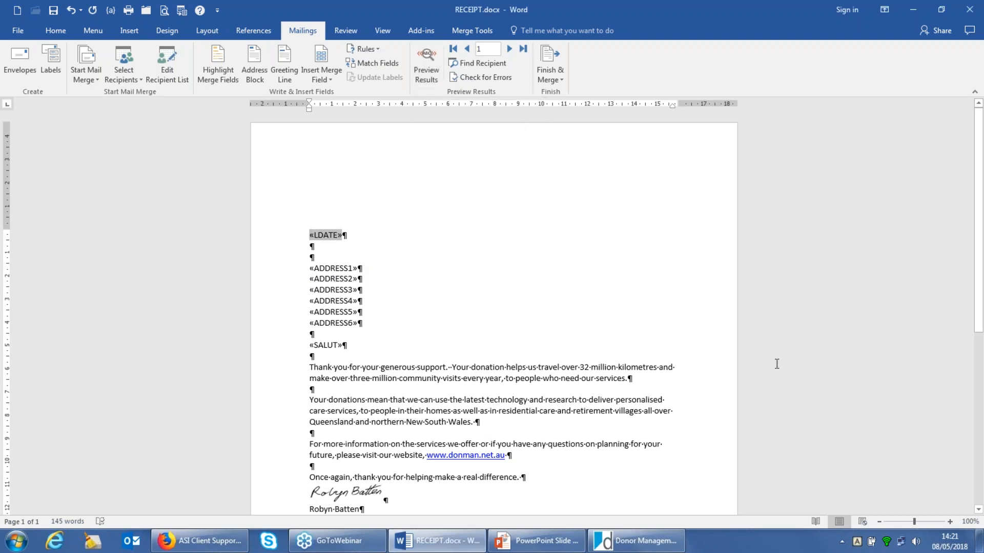
mouse_move(449, 548)
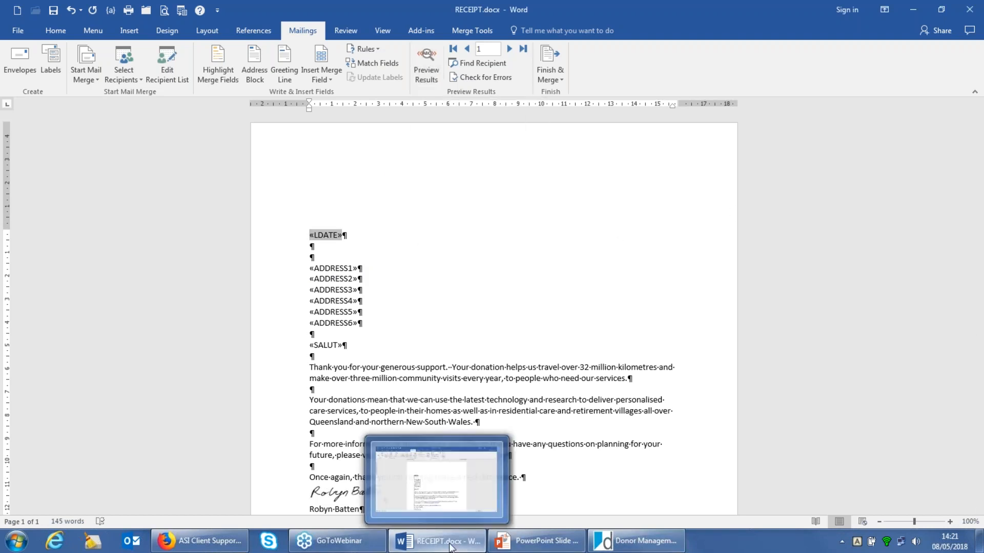
click(450, 548)
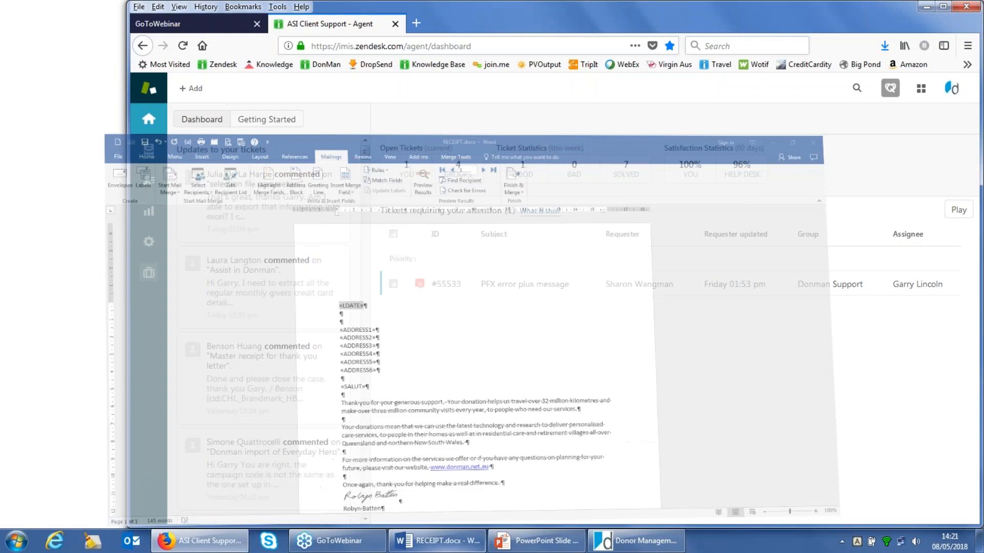
click(450, 546)
click(426, 64)
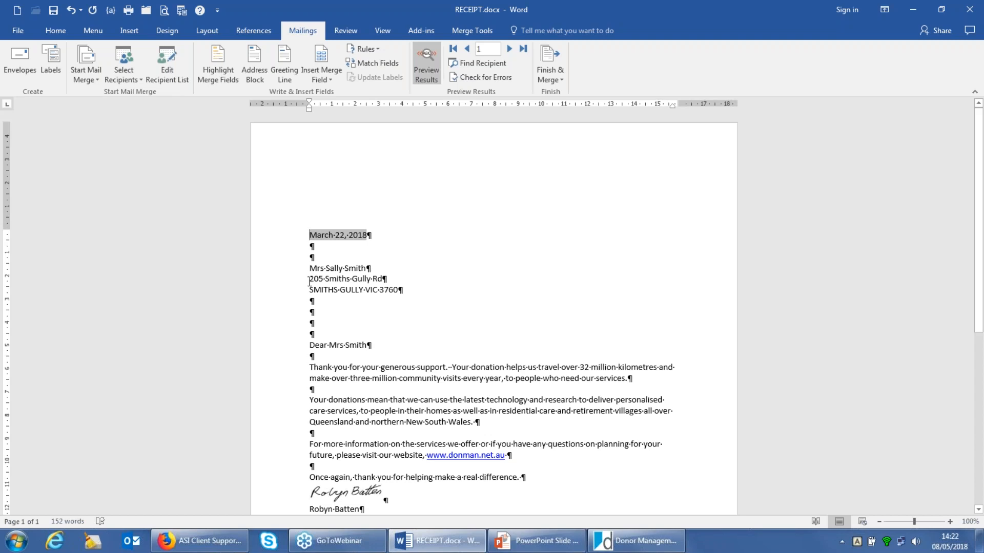
click(427, 64)
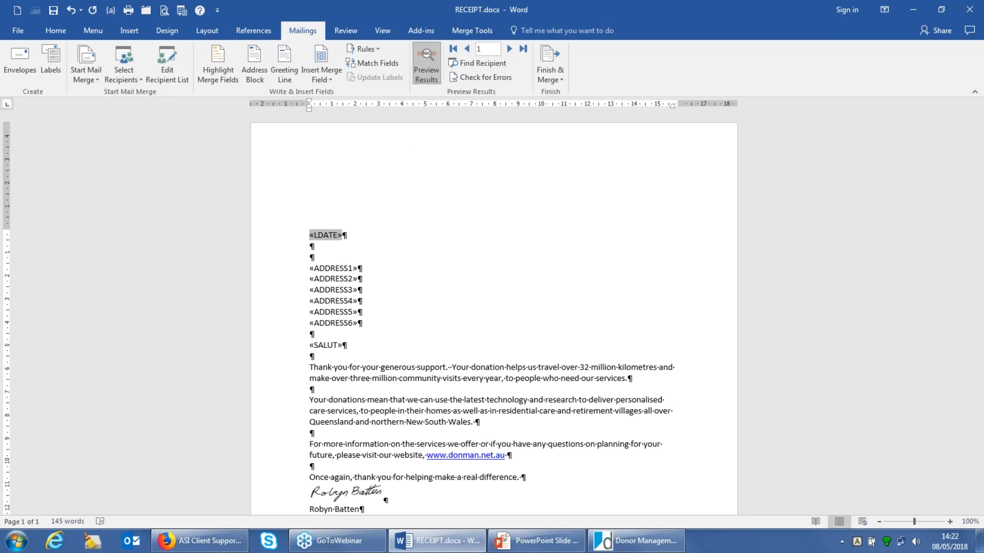
click(427, 64)
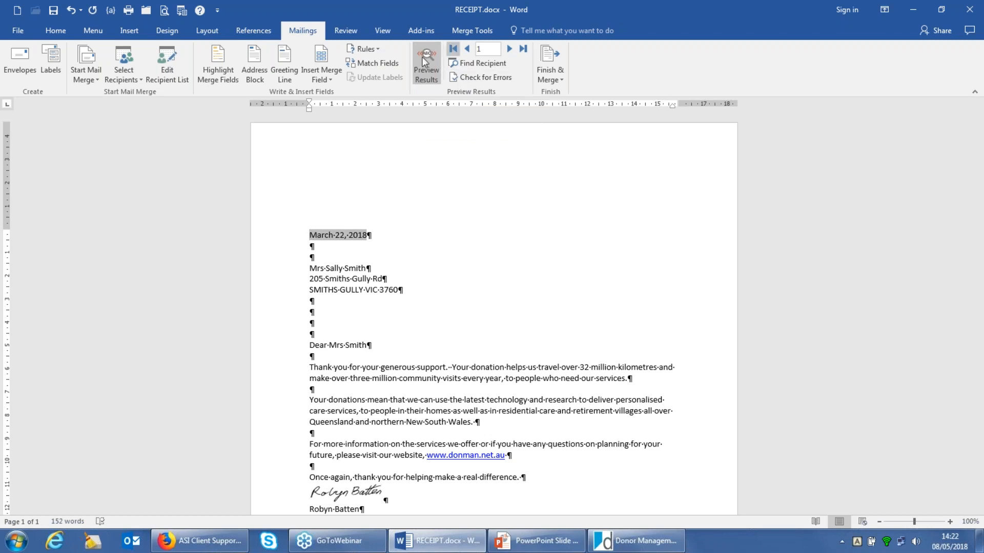
Step through the previewed receipt letters to record 4 to check their address blocks, and return to the merge-field view
click(509, 49)
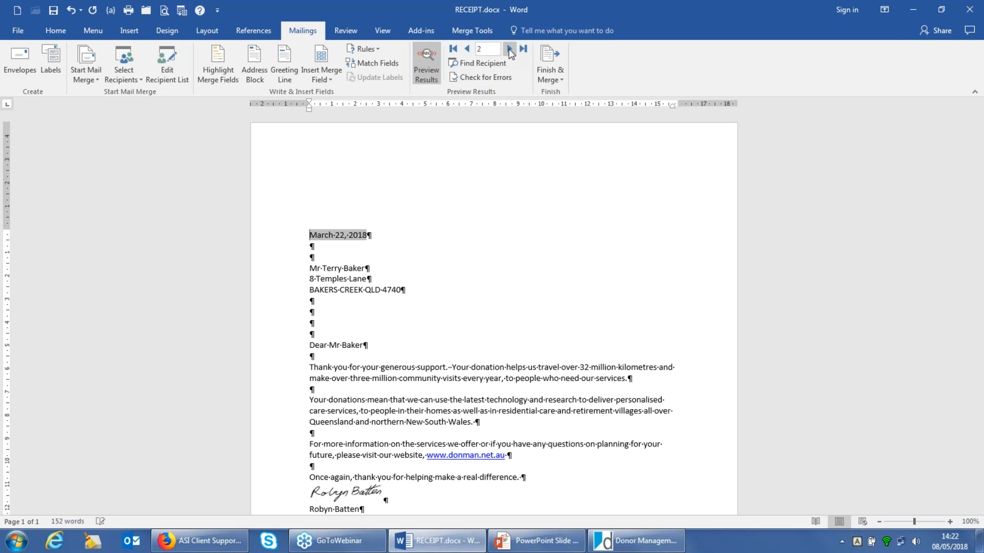
click(509, 49)
click(509, 48)
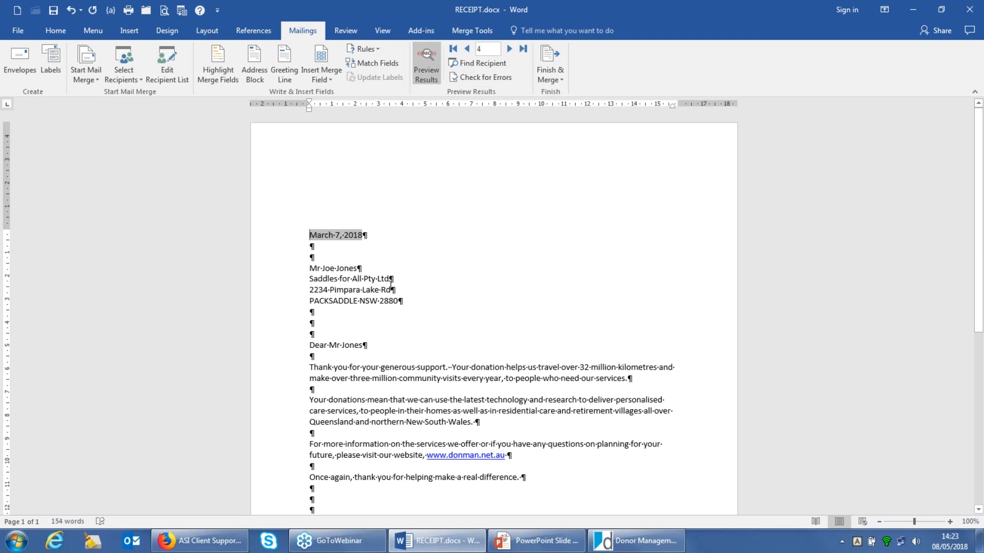
click(429, 56)
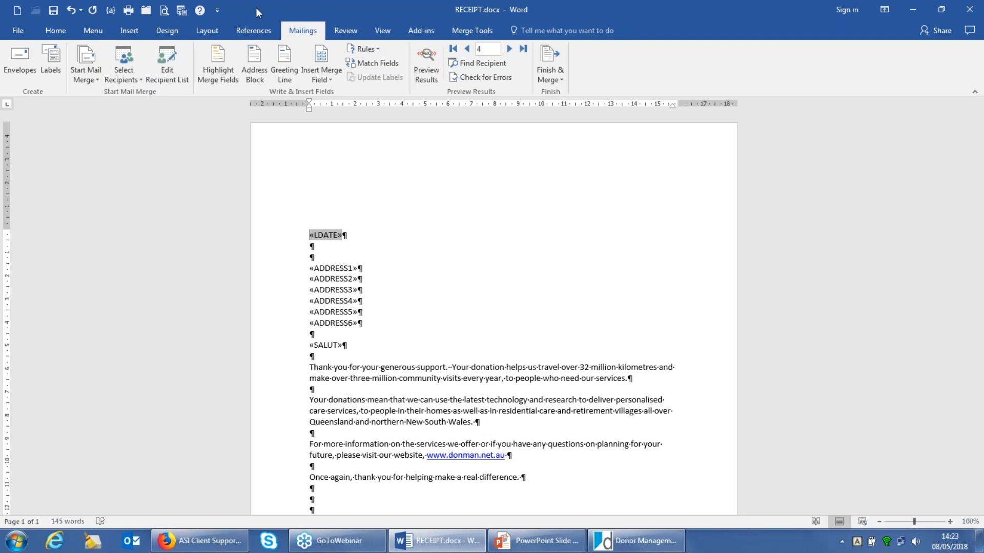
Look up the Mail Merge Helper command under All Commands in the Quick Access Toolbar customization, and close the options
click(217, 12)
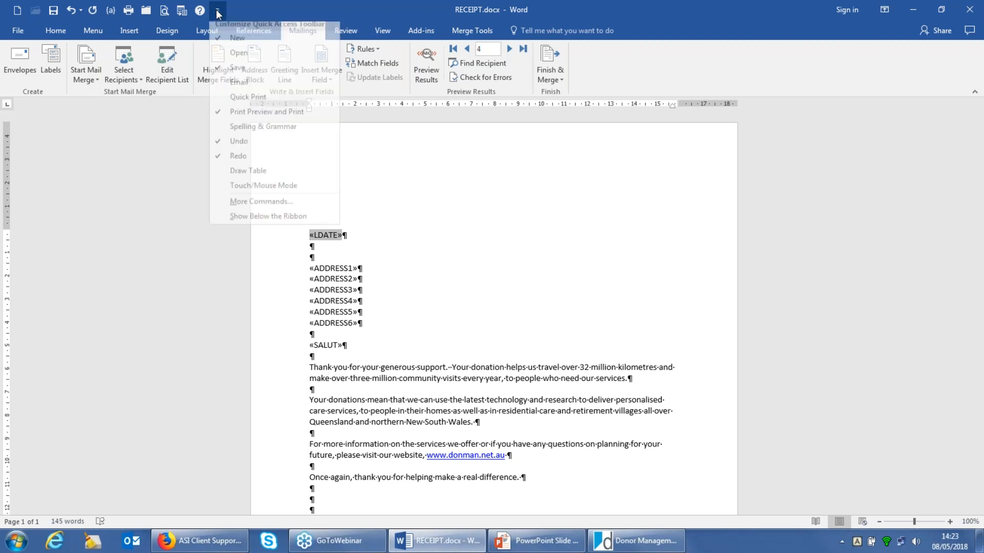
click(263, 207)
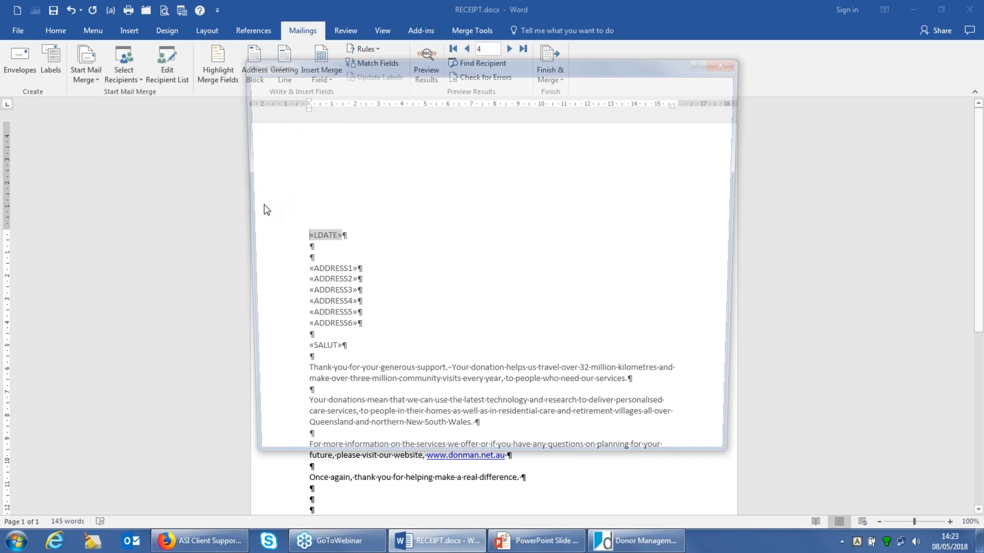
click(428, 125)
click(359, 160)
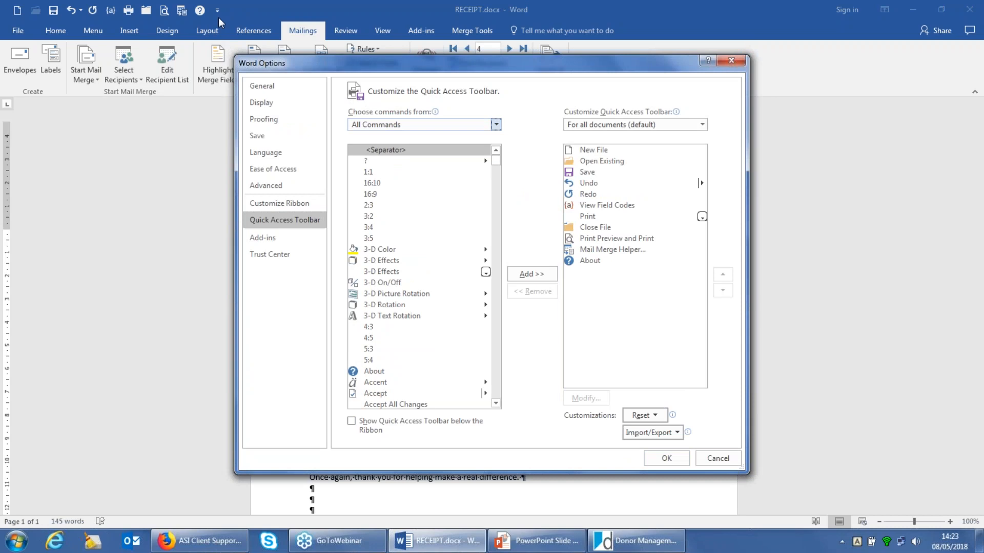
drag(496, 165, 497, 180)
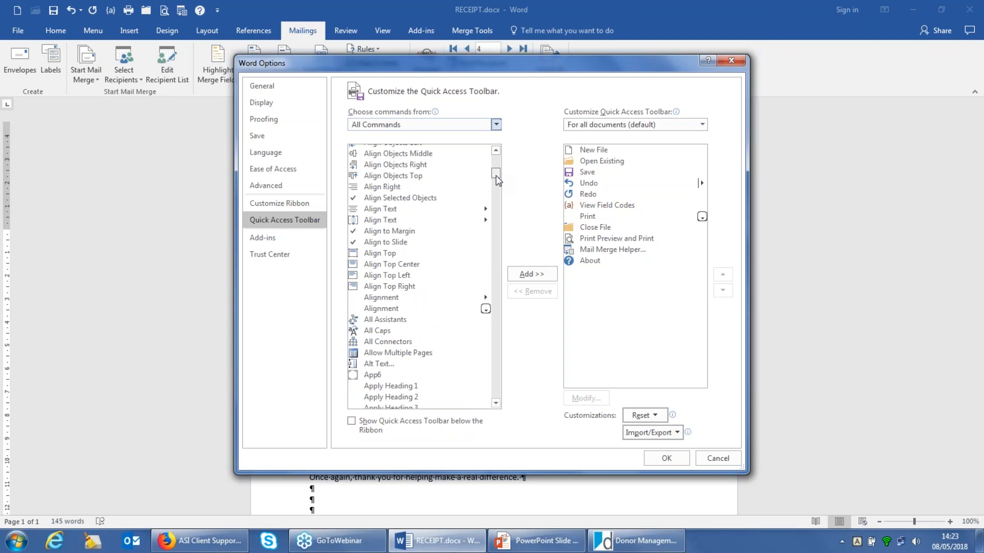
click(386, 313)
key(m)
click(496, 405)
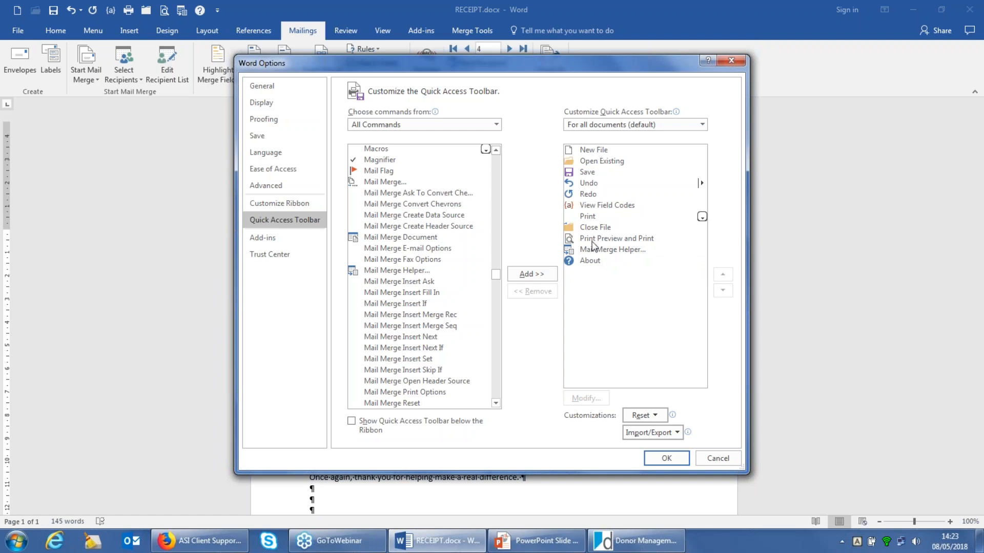
click(683, 461)
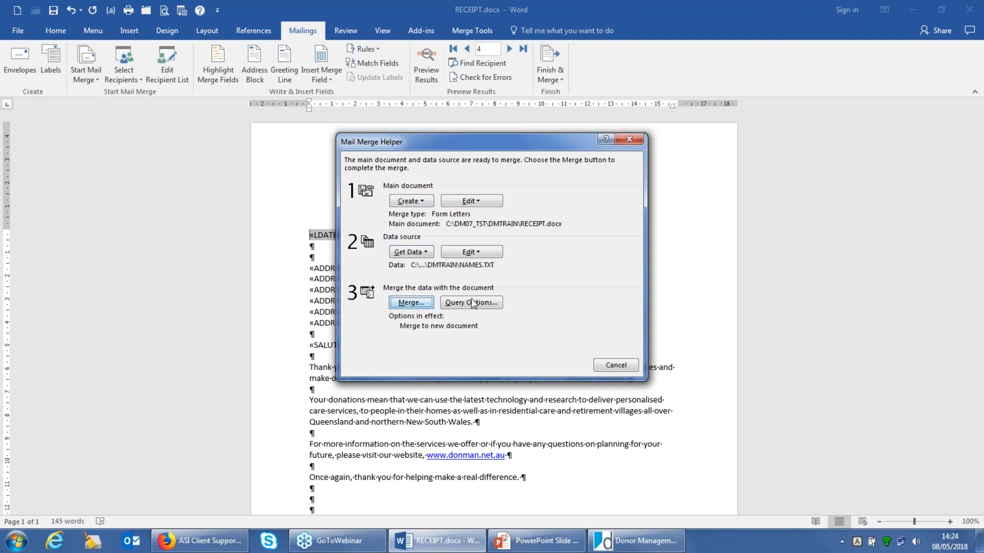
Set the Mail Merge Helper's merge options to not print blank lines when data fields are empty, and close the helper without merging
click(411, 303)
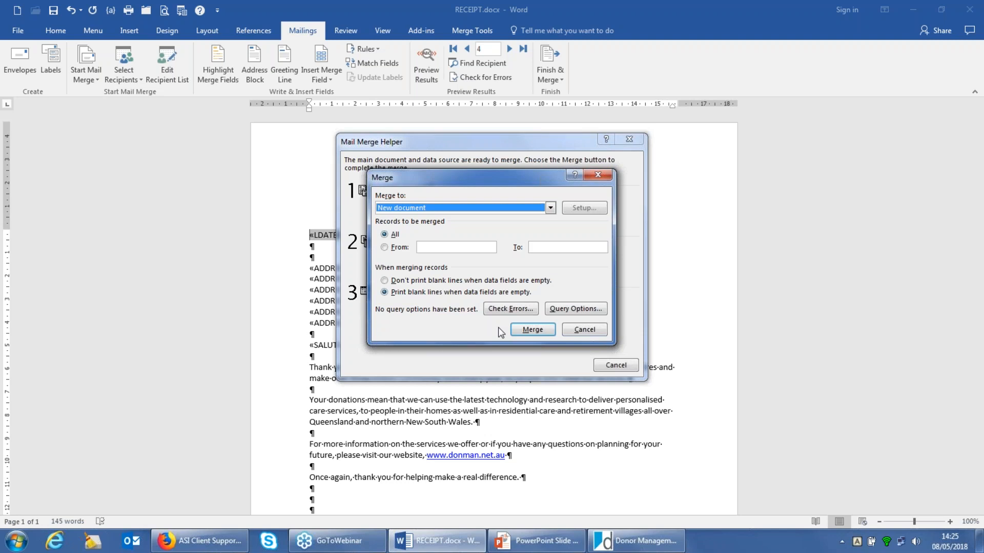
click(384, 280)
click(588, 329)
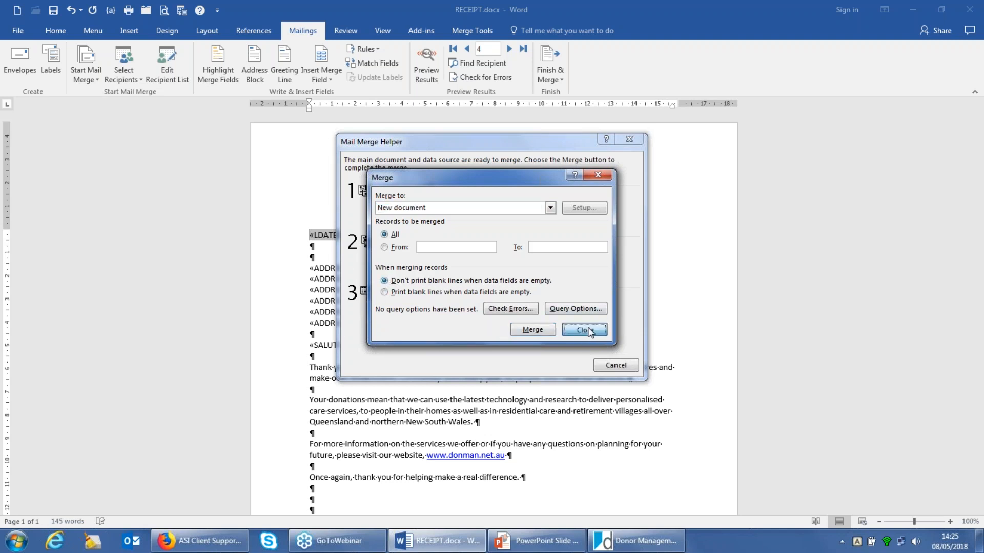
click(617, 364)
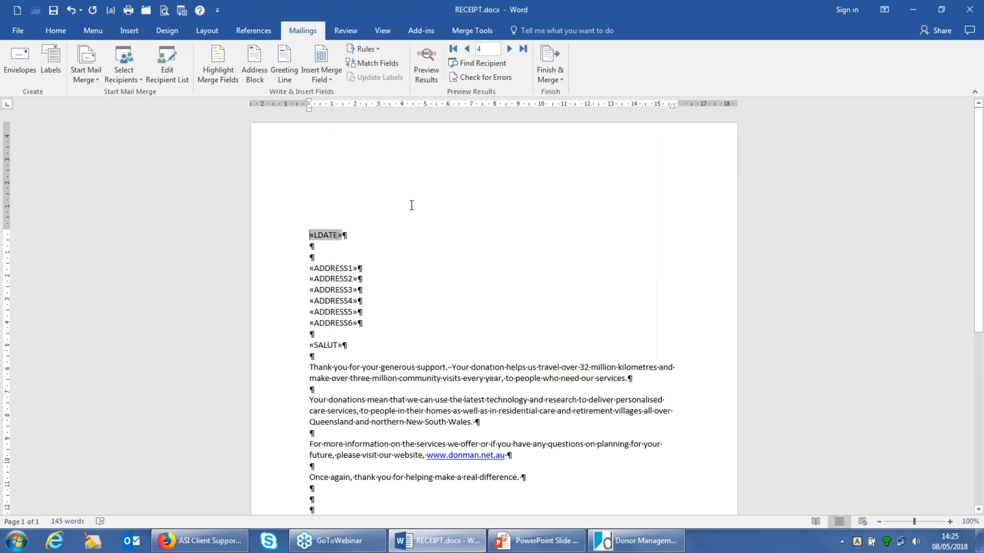
Preview the receipt letters for records 1 to 4, examining the spacing below each address, and return to the merge fields
click(427, 64)
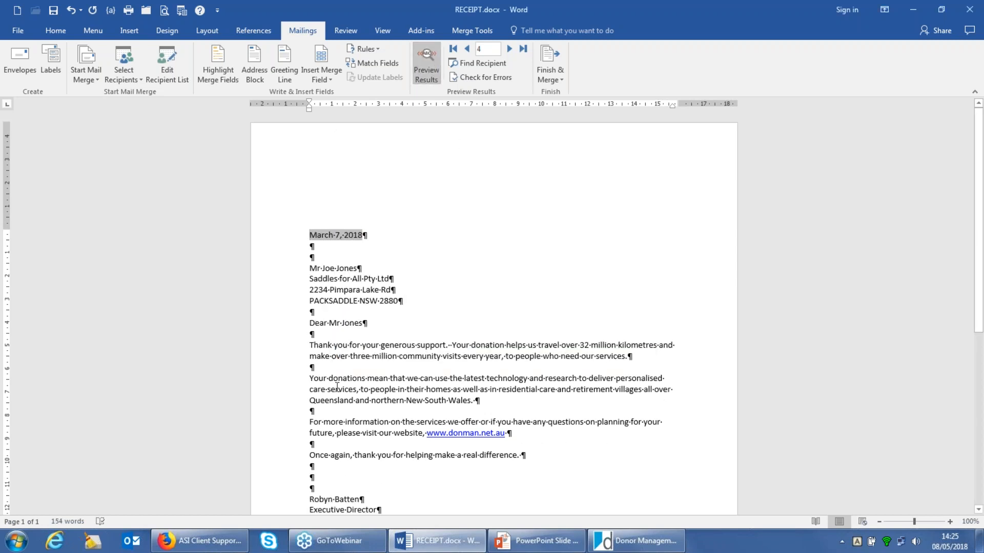
click(309, 456)
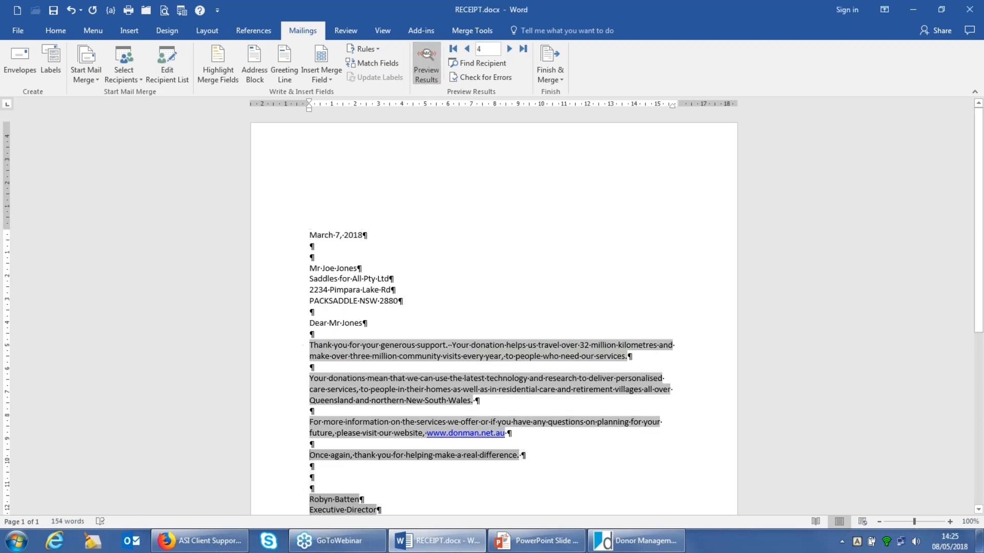
click(417, 275)
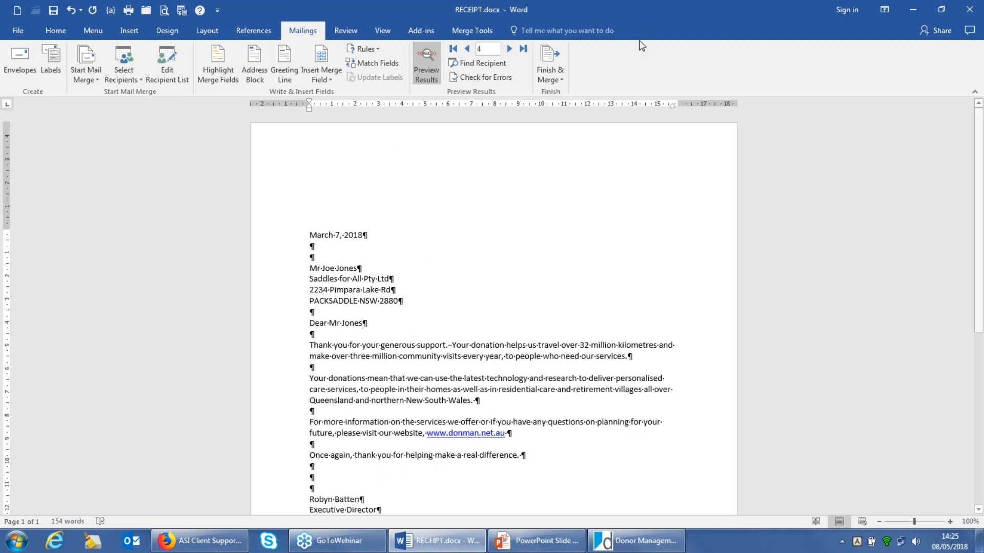
click(467, 49)
click(467, 49)
click(468, 50)
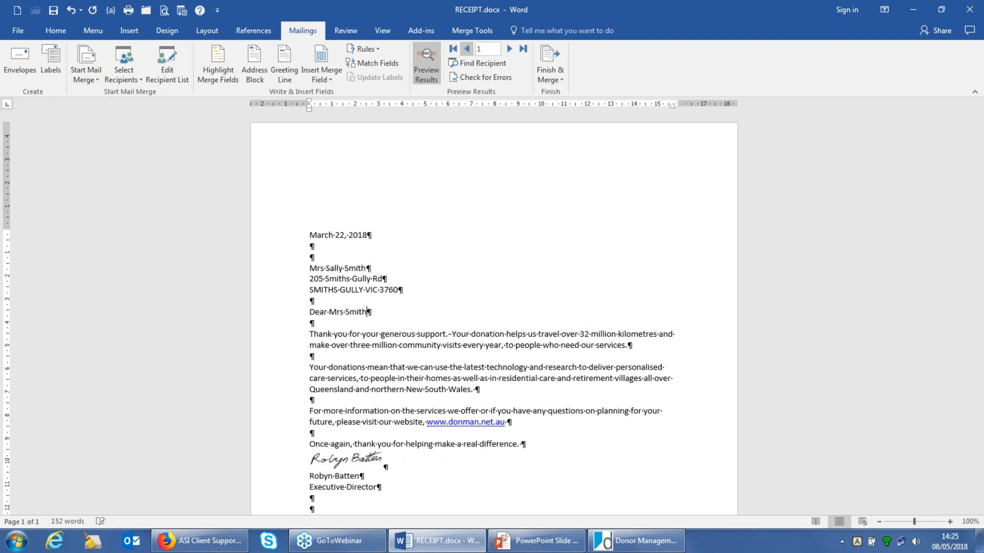
click(510, 49)
click(511, 49)
click(510, 49)
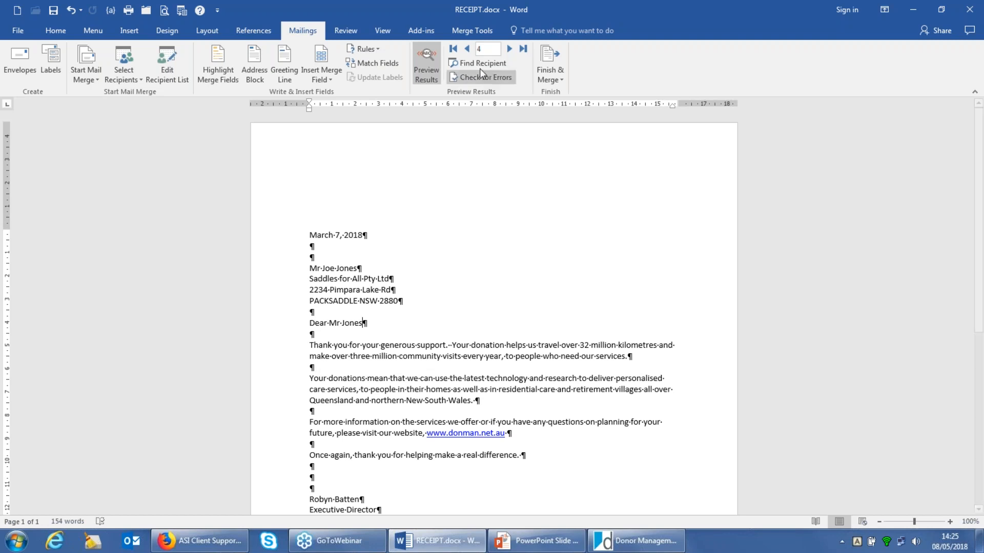
click(453, 49)
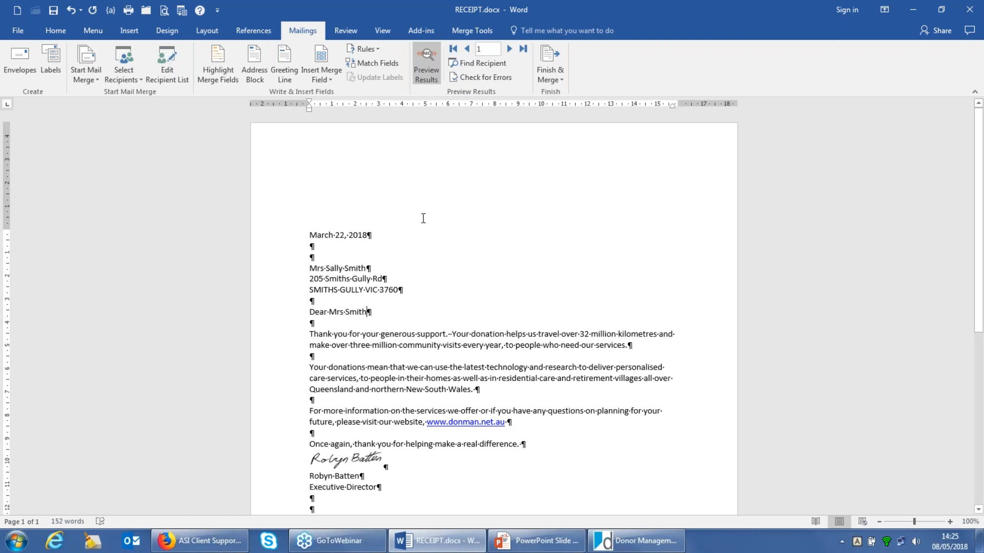
click(432, 58)
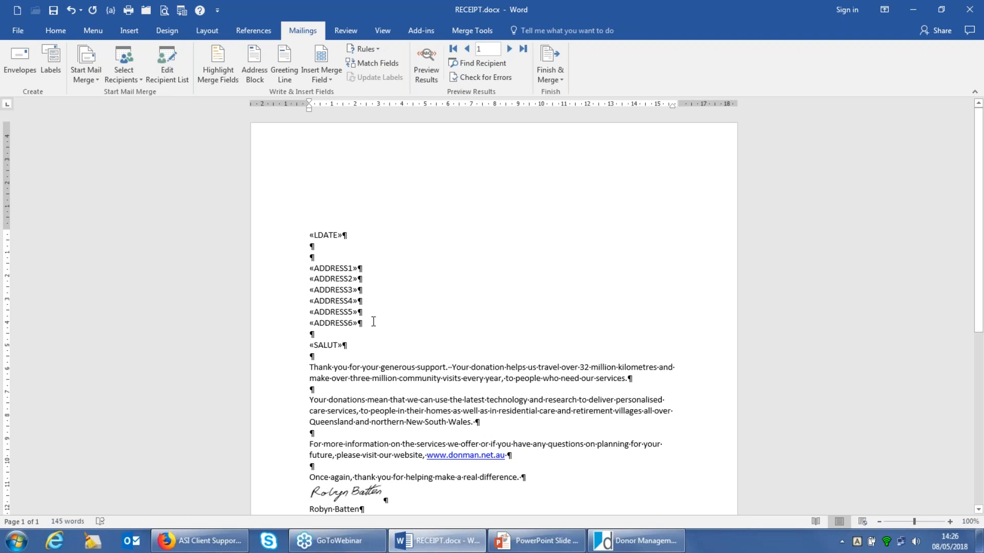
Switch to Donman, leave the campaign setup and open the Create Mail Merge Data File program
click(664, 546)
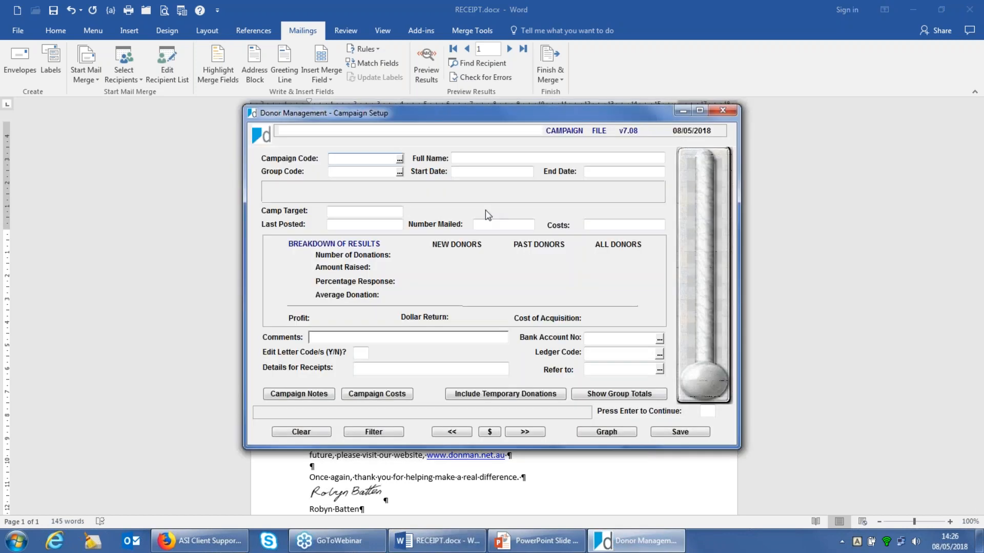
key(Escape)
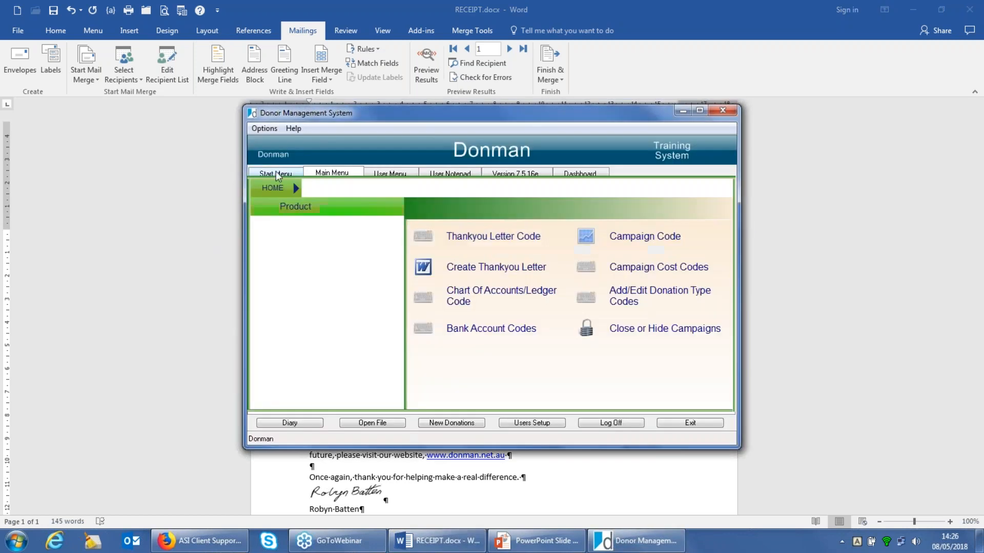
click(278, 176)
click(456, 240)
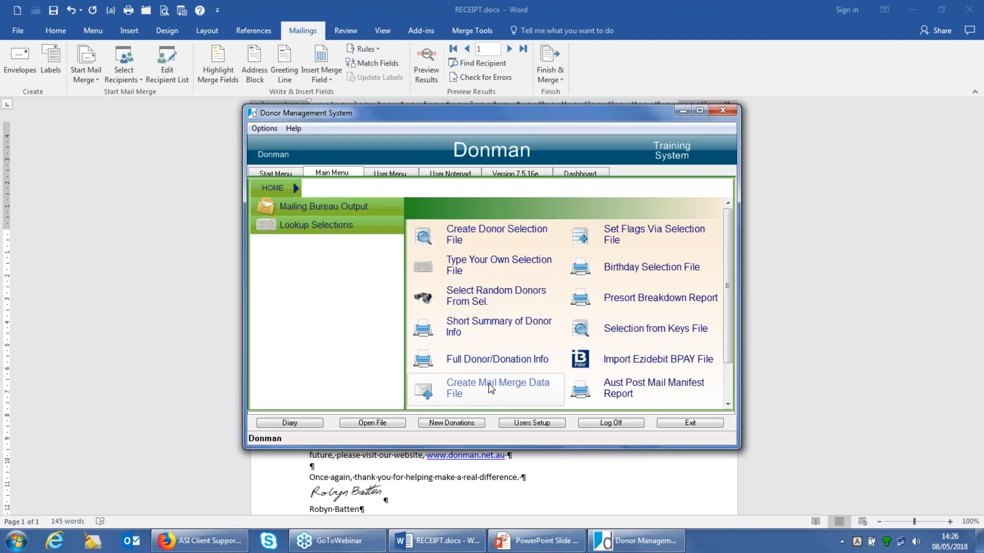
click(488, 384)
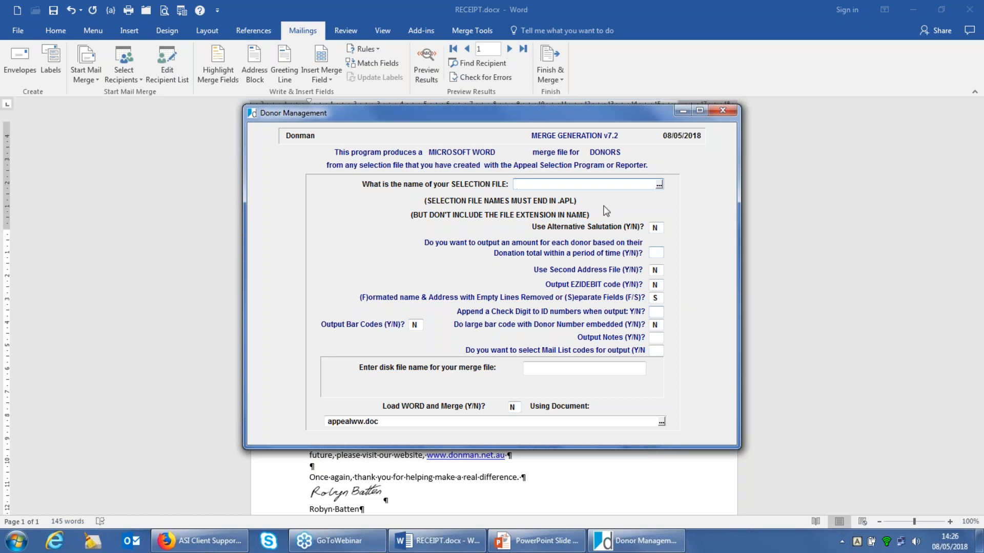
Choose 2017 Xmas Card EMAIL as the selection file, have its records counted, and accept N for salutation, donation amount, second address and EZIDEBIT
click(660, 184)
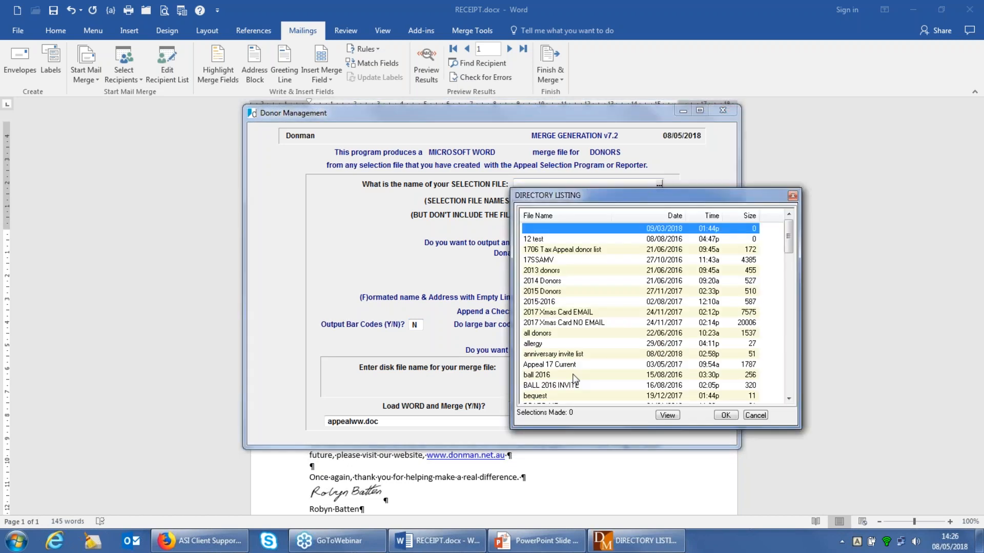
double_click(537, 312)
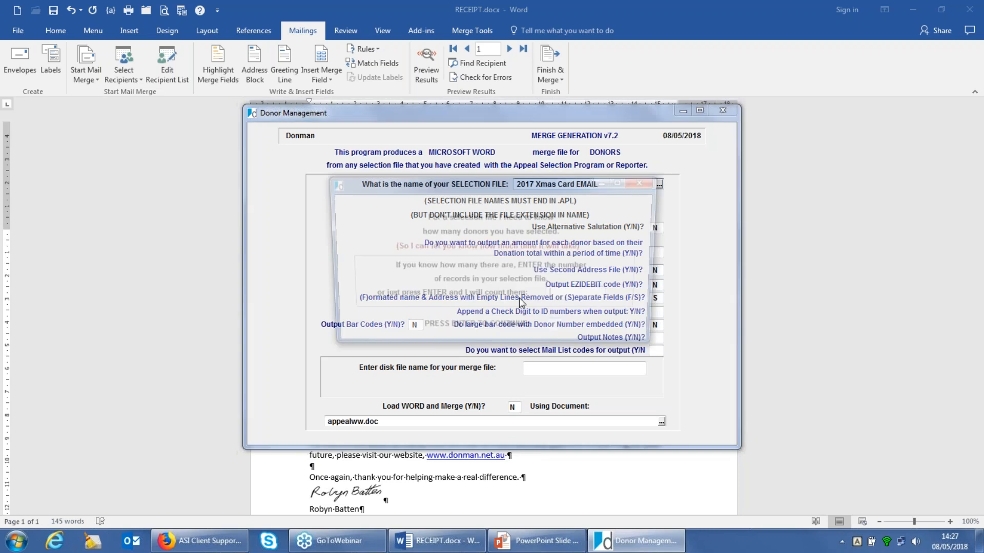
key(Return)
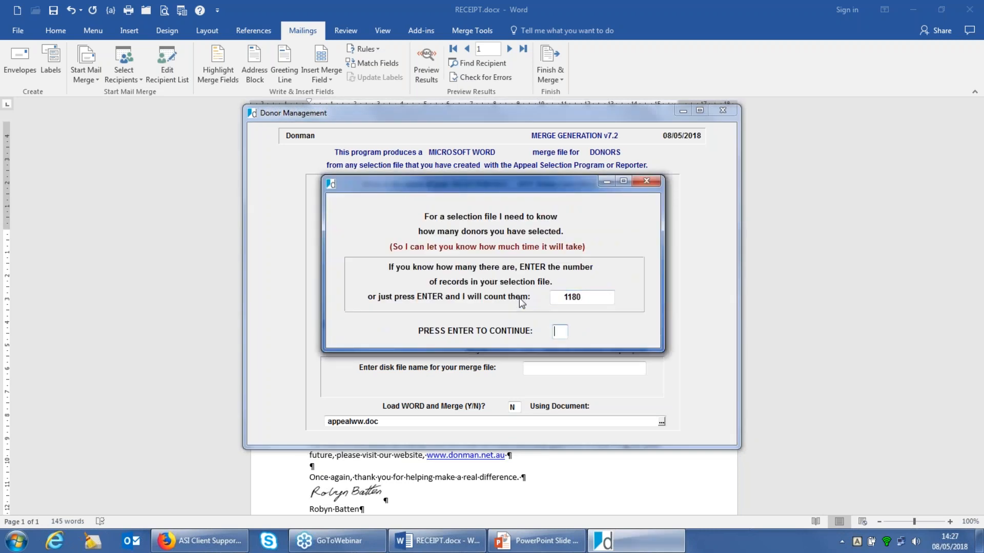
key(Return)
key(Return)
key(Return)
key(Return)
key(Return)
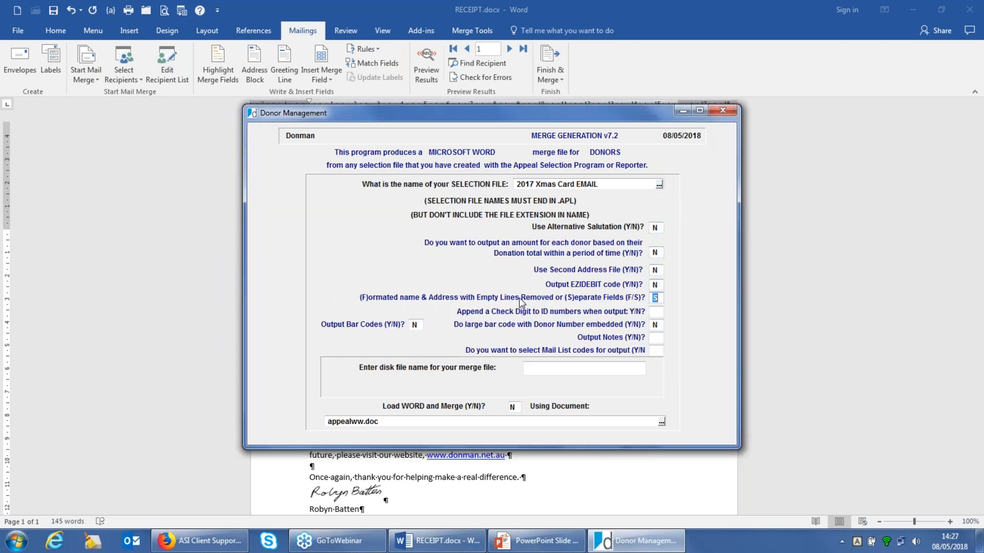
Set the address output to F (formatted with empty lines removed), answer N to the remaining options and output to APPEAL.TXT without loading Word
text(F)
key(Return)
key(Return)
key(Return)
key(Return)
key(Return)
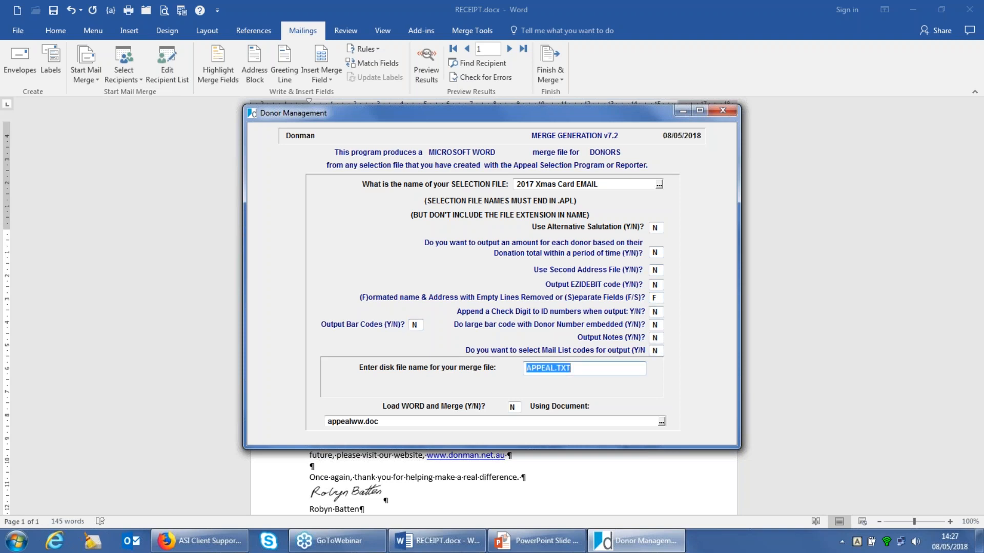
key(Return)
text(Y)
key(Return)
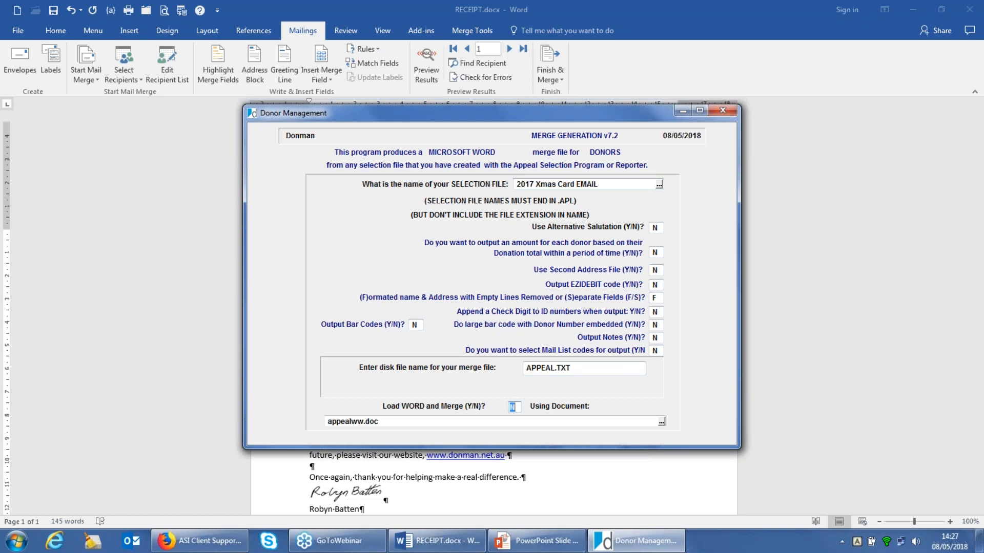
key(Return)
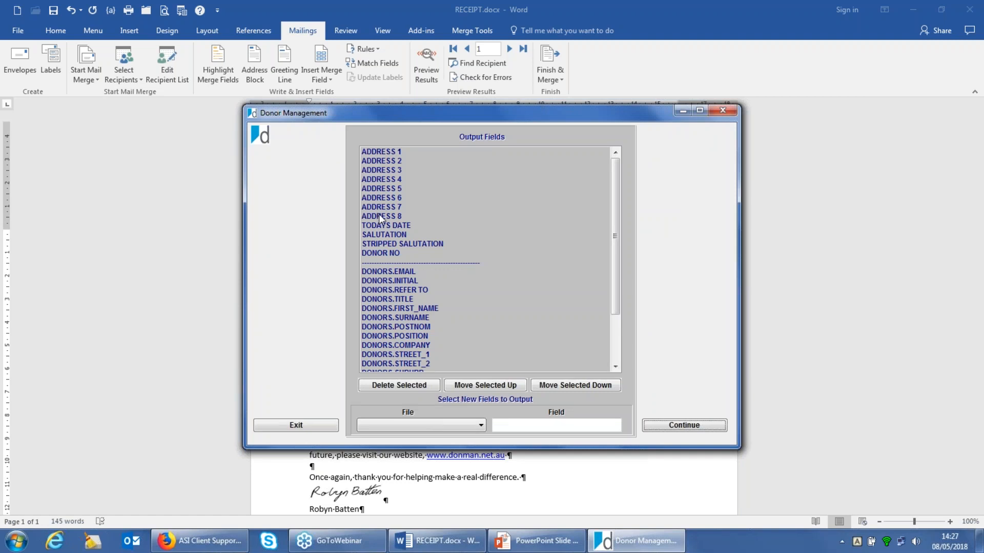
Review the output fields down the list, generate the mail merge data file and end the report
click(614, 367)
scroll(614, 367, down, 7)
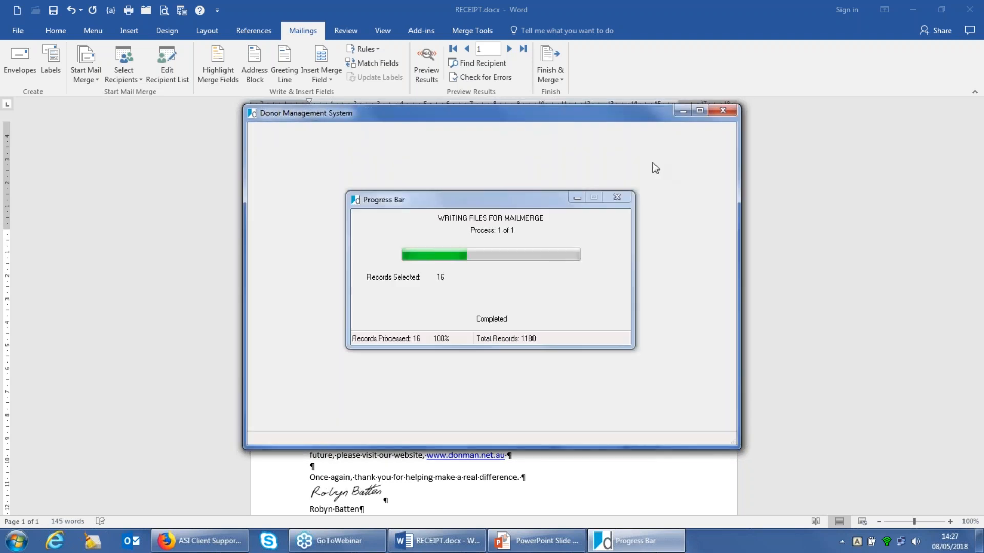
click(619, 198)
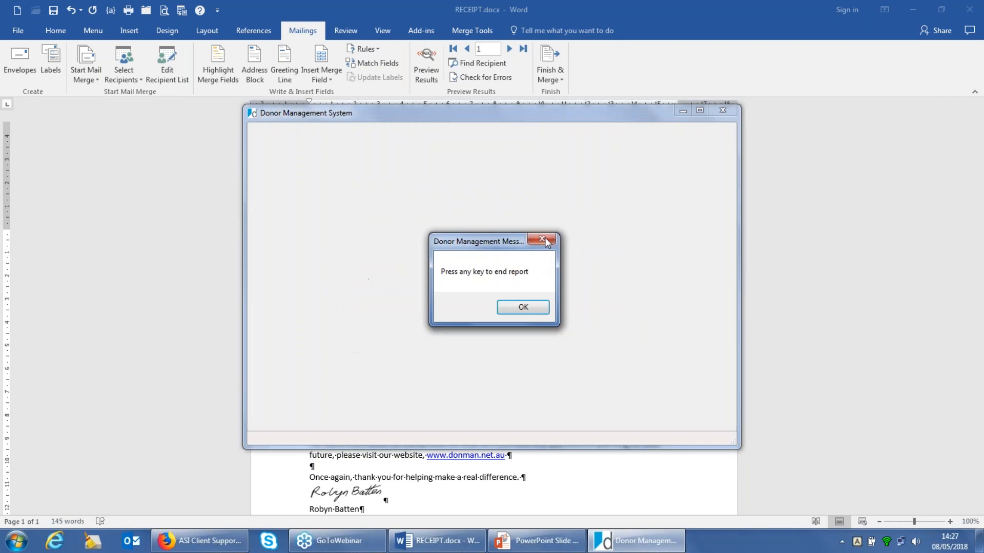
key(Return)
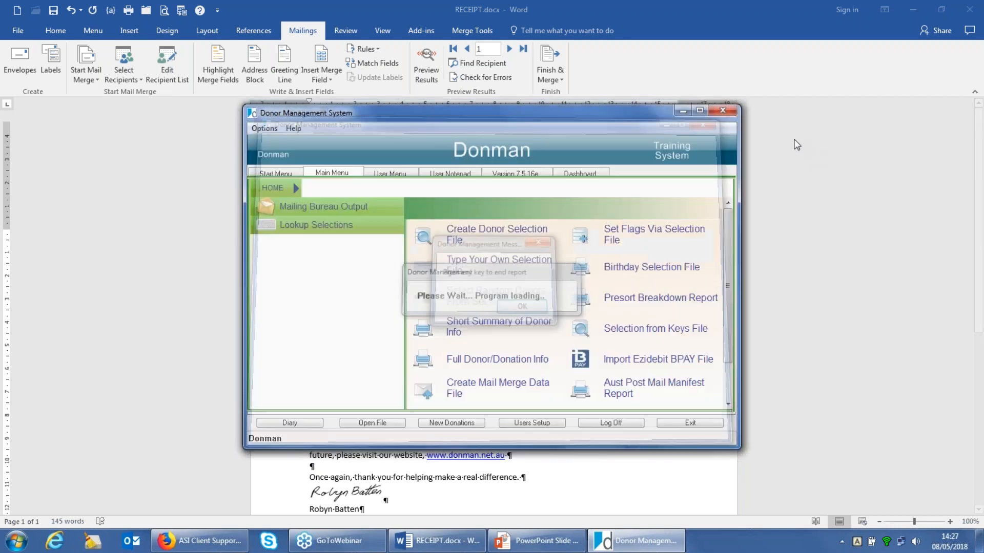
Minimize Donman to return to Word and create a new blank document
click(683, 112)
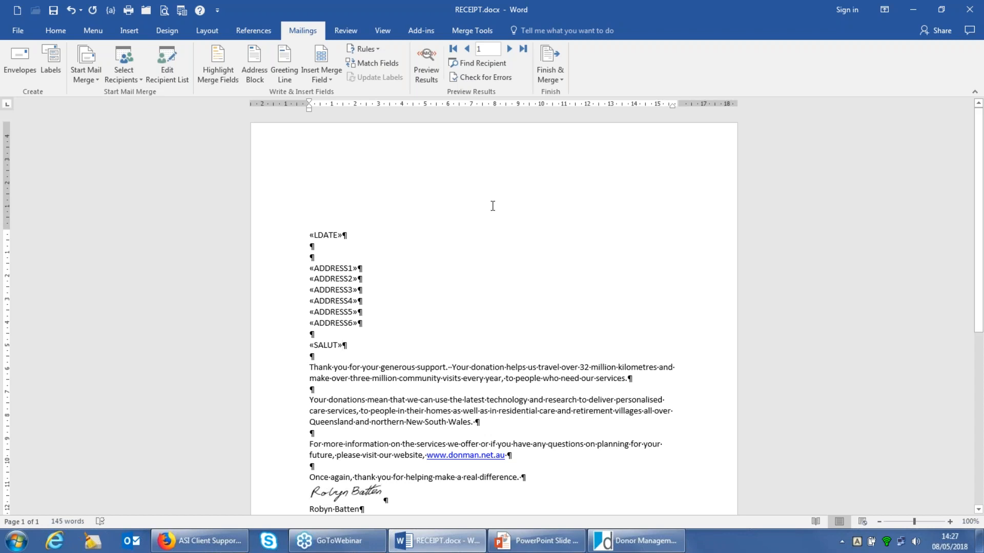
click(17, 11)
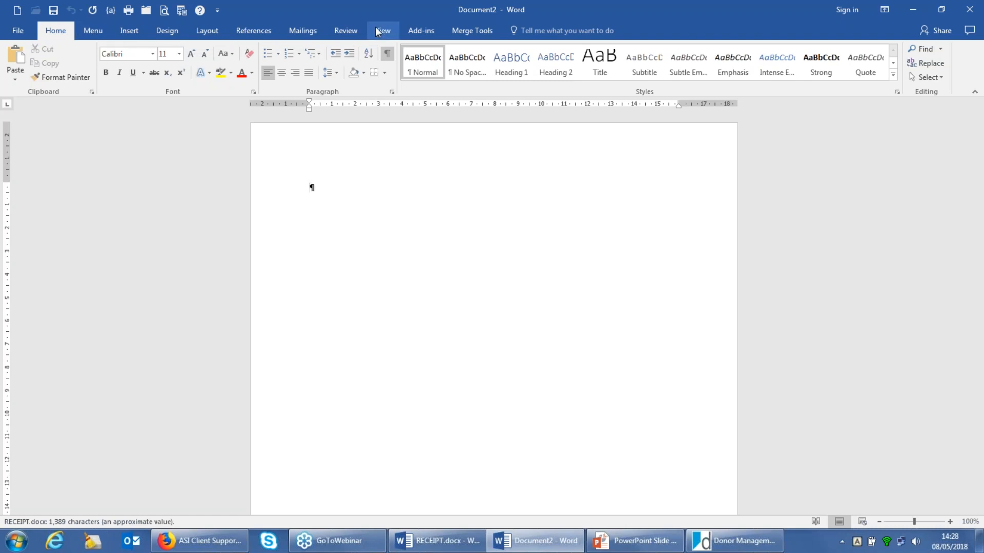
Look over the mail merge document types offered for the blank document without choosing one
click(303, 30)
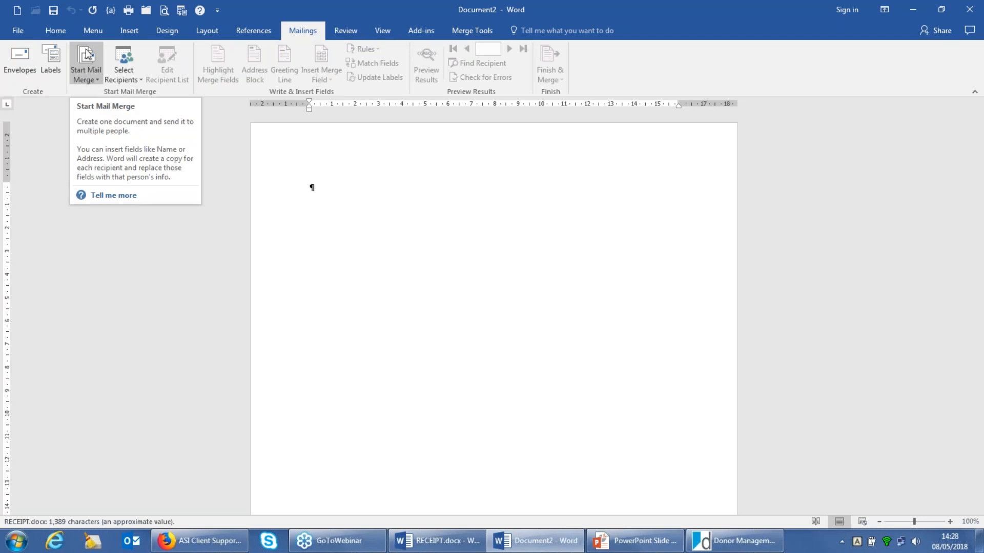
click(89, 63)
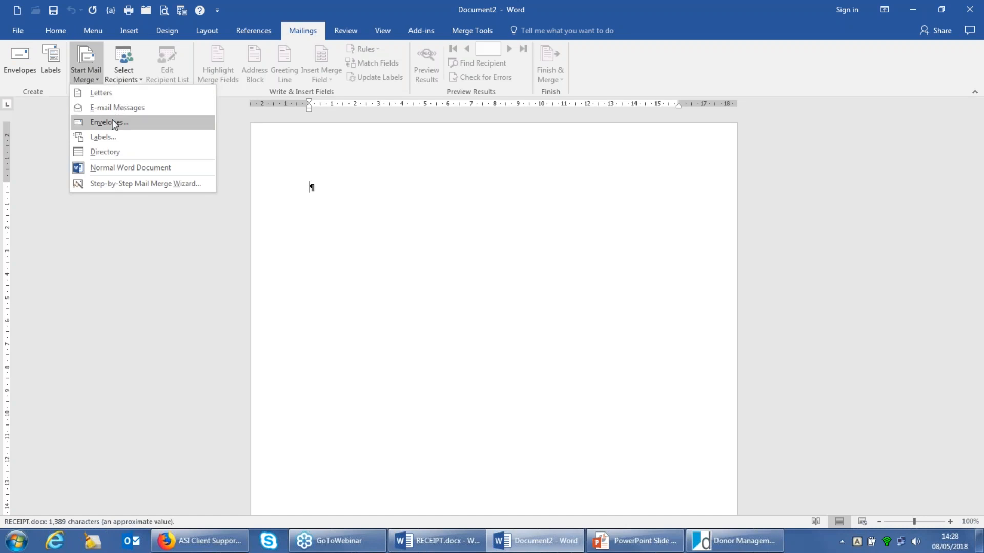
click(362, 149)
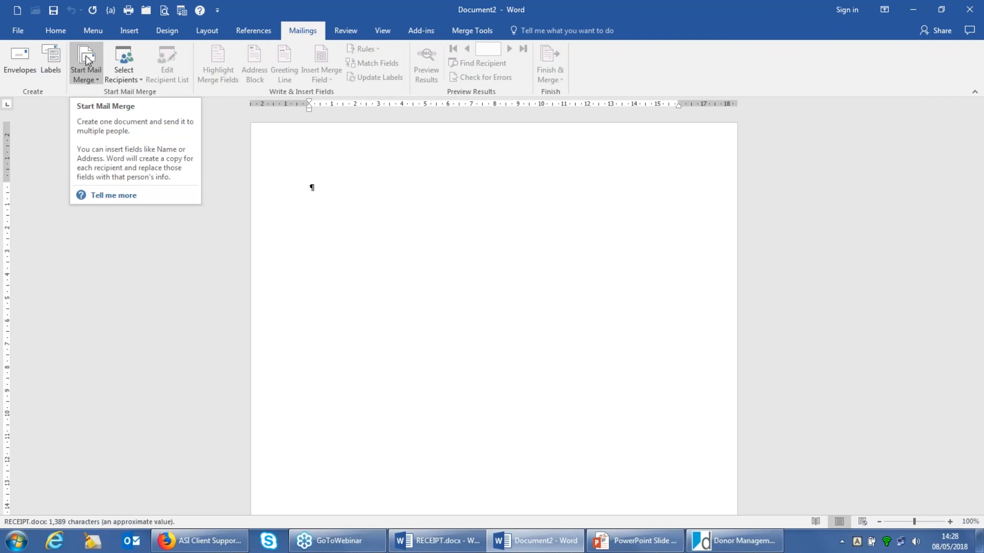
Attach the existing list Mail Merge.mdb as the recipient source and view its available merge fields
click(125, 56)
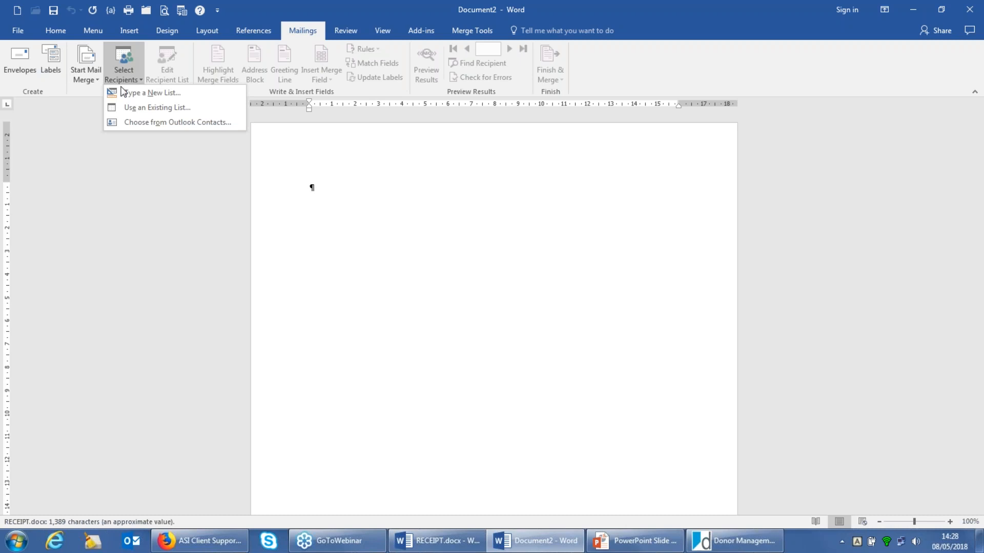
click(156, 106)
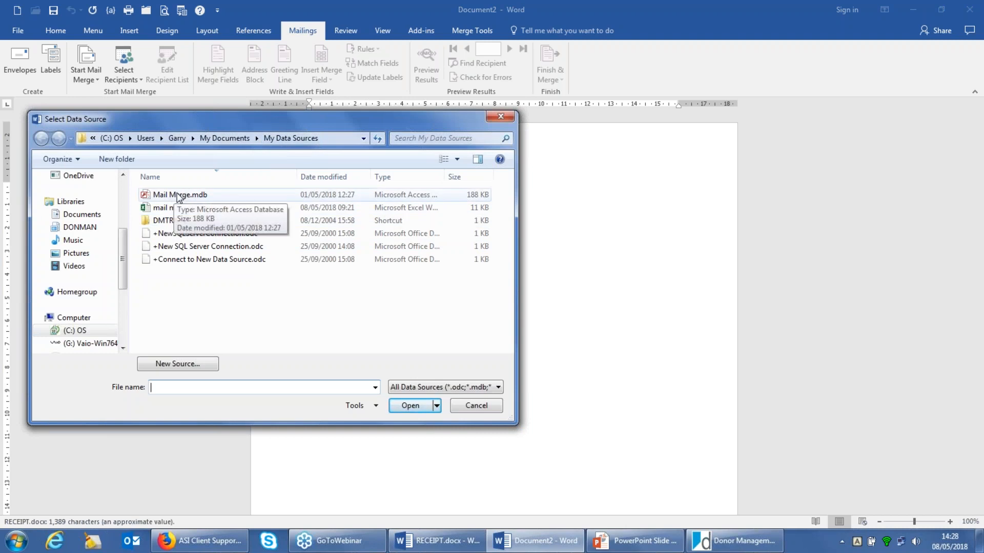
click(177, 196)
double_click(177, 196)
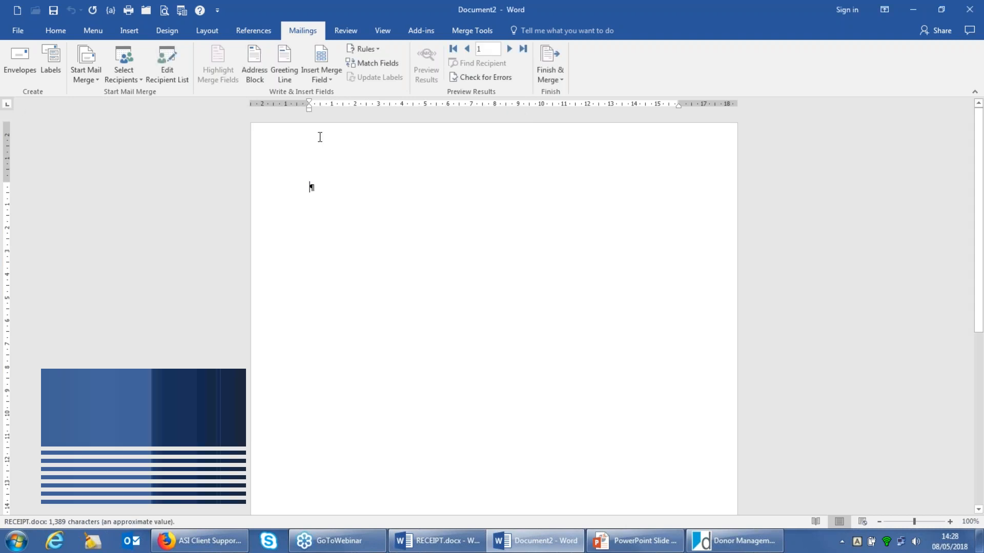
click(328, 80)
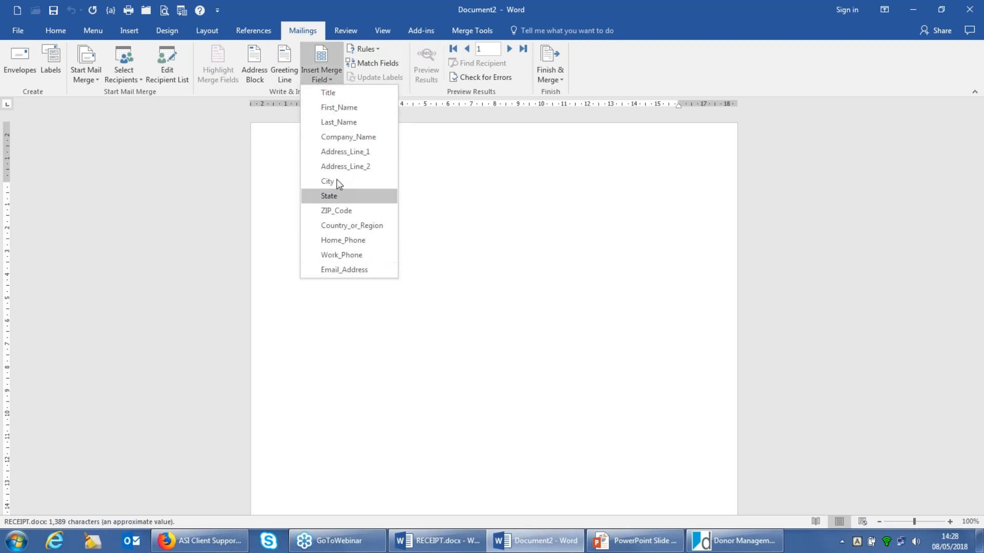
click(451, 180)
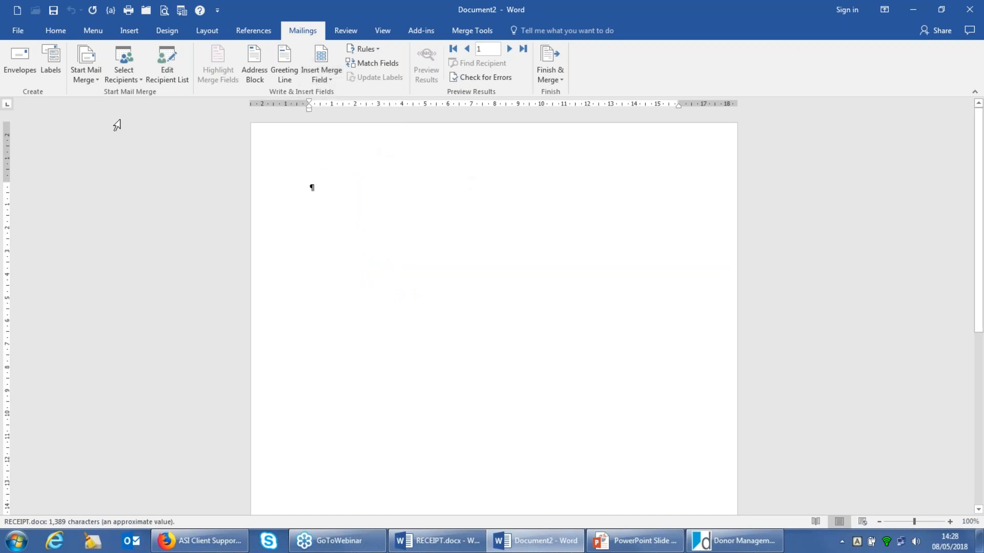
Use mail merge test.xlsx as the recipient source, choosing its mail merge test$ table with the first row as column headers
click(125, 59)
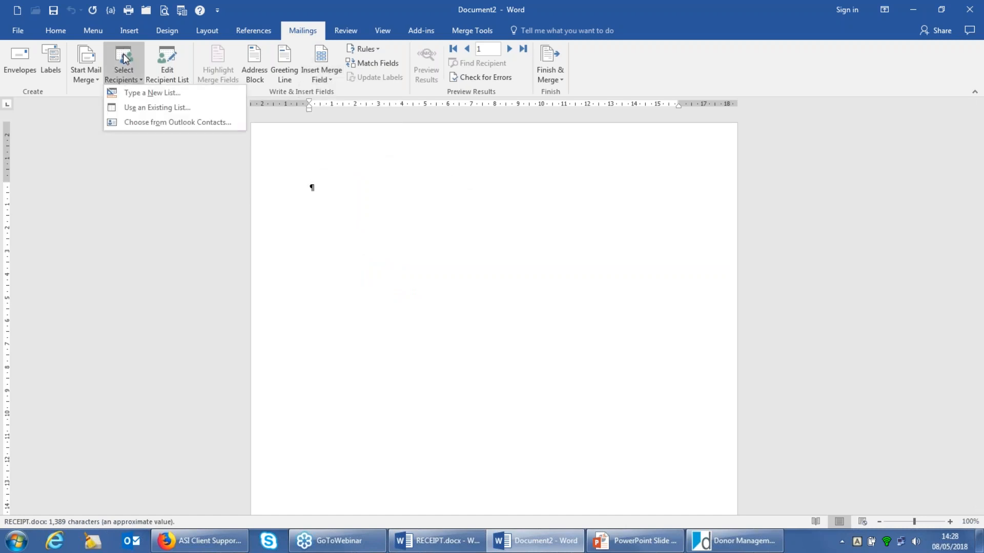
click(148, 108)
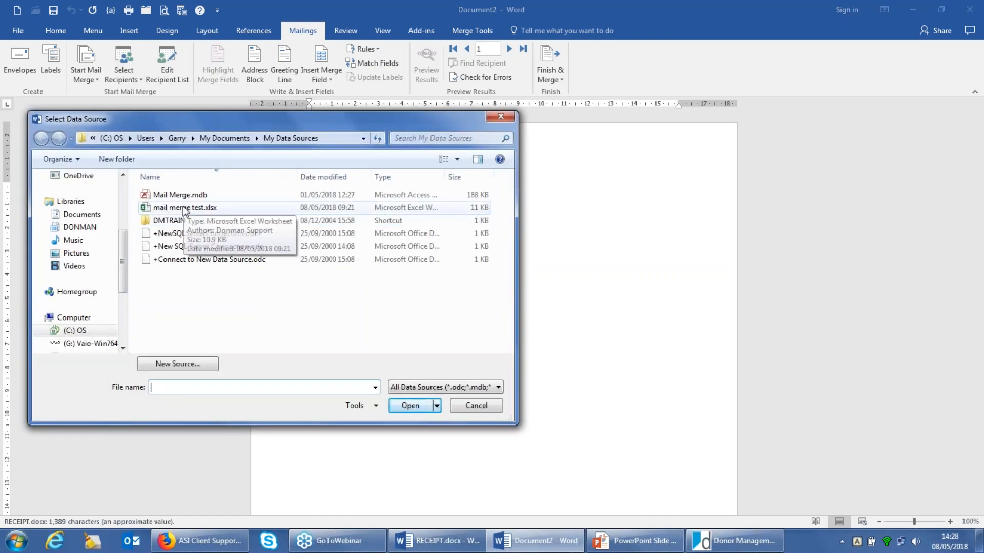
double_click(184, 208)
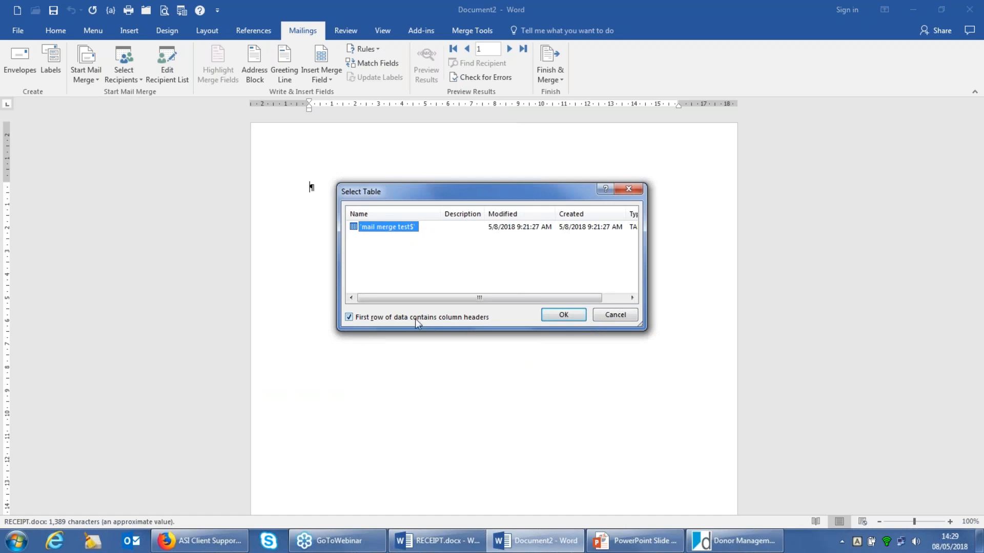
click(578, 318)
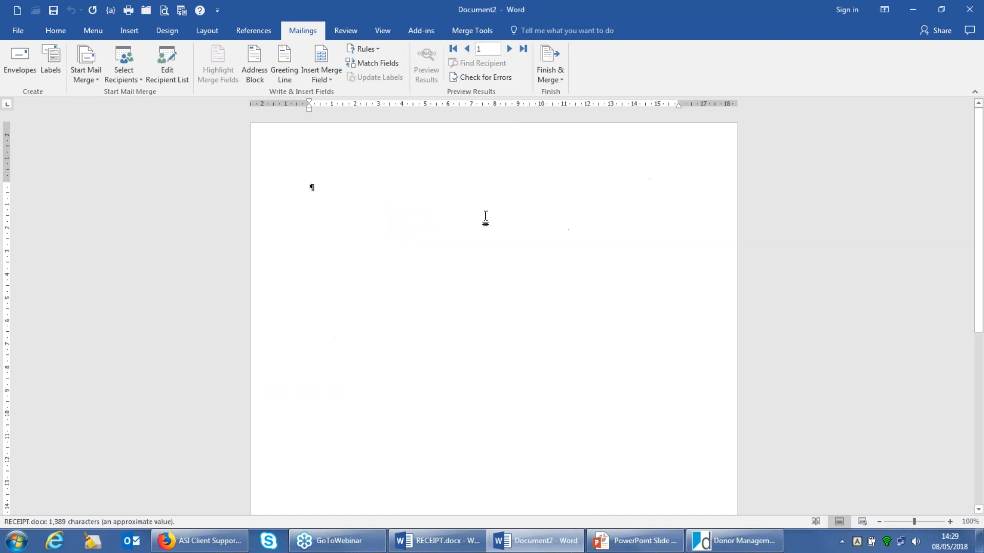
Insert the Title, Name1 and Lastname merge fields on the first line, separated by spaces
click(325, 72)
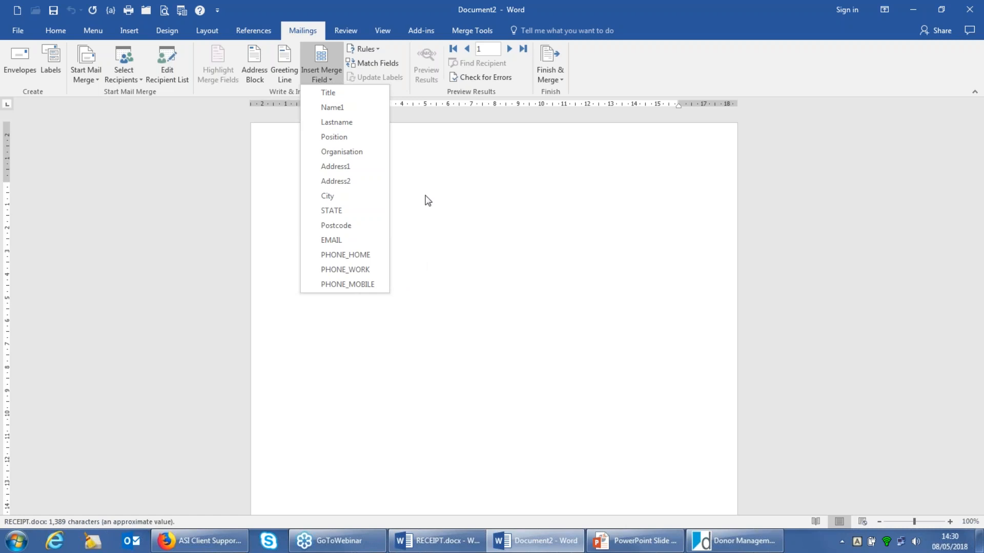
click(331, 95)
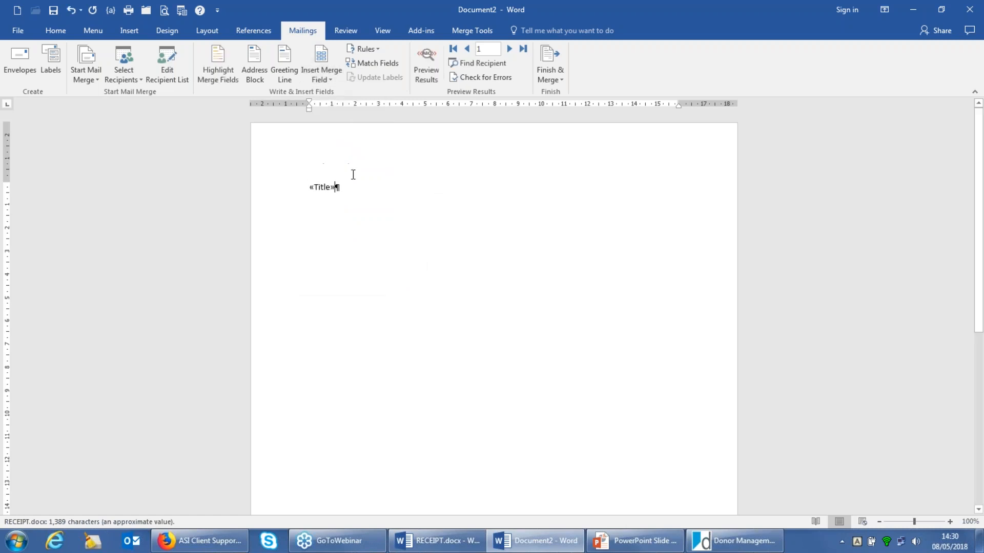
click(317, 80)
click(330, 106)
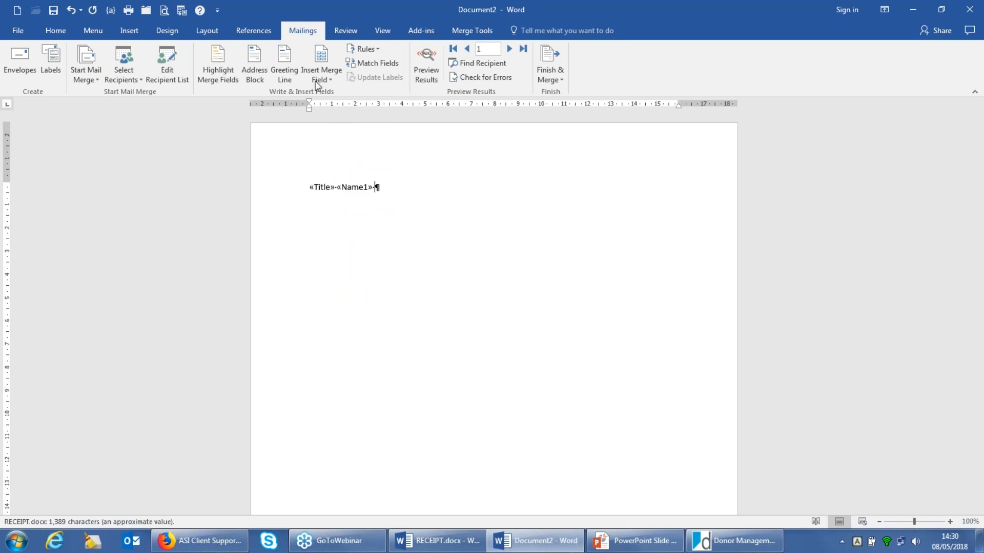
click(317, 81)
click(338, 122)
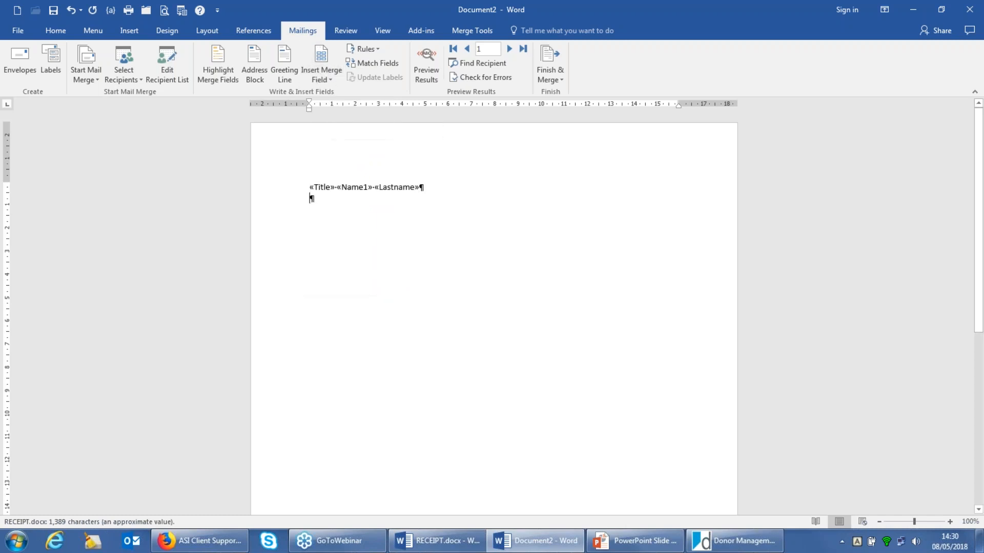
Insert the Position and Organisation merge fields on separate lines below the name and preview the merged result
click(319, 77)
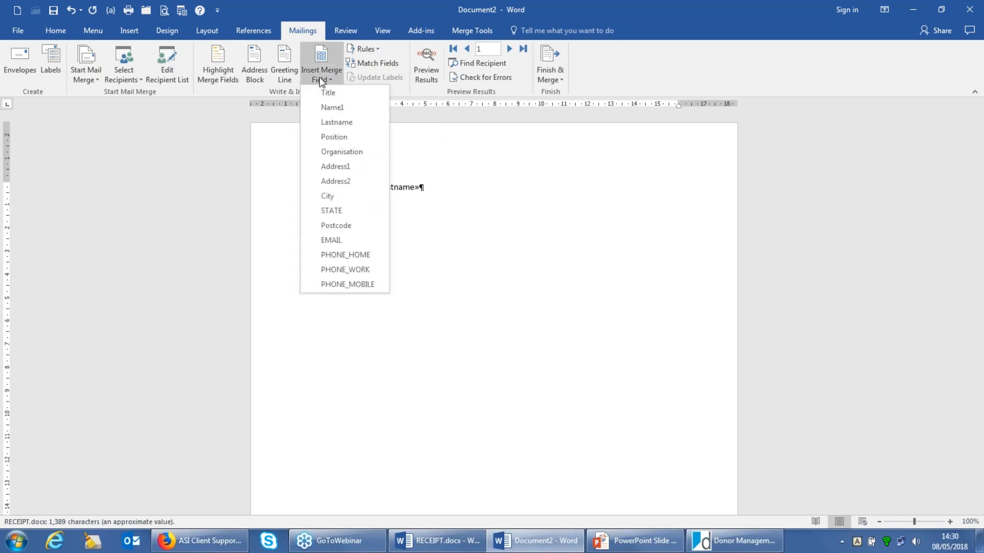
click(331, 137)
key(Return)
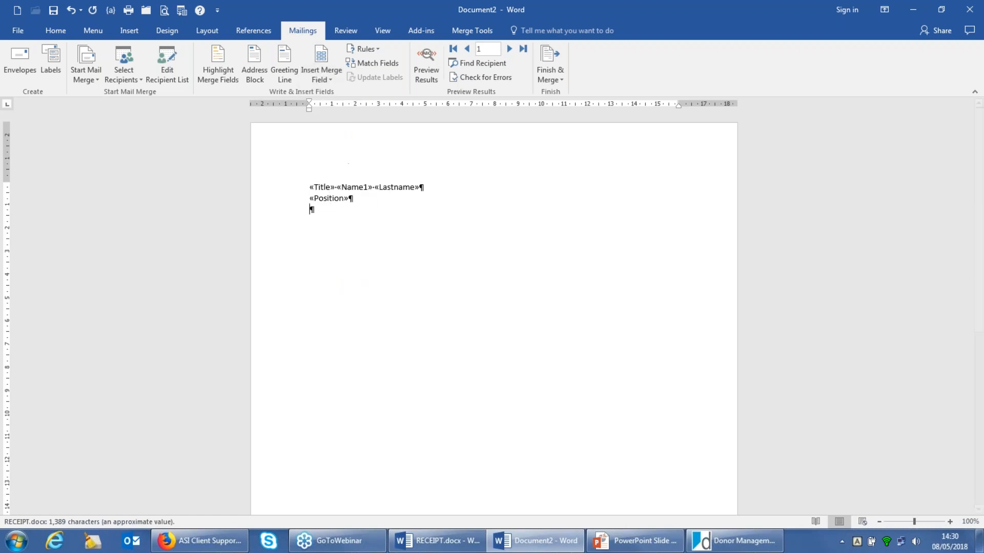
click(322, 75)
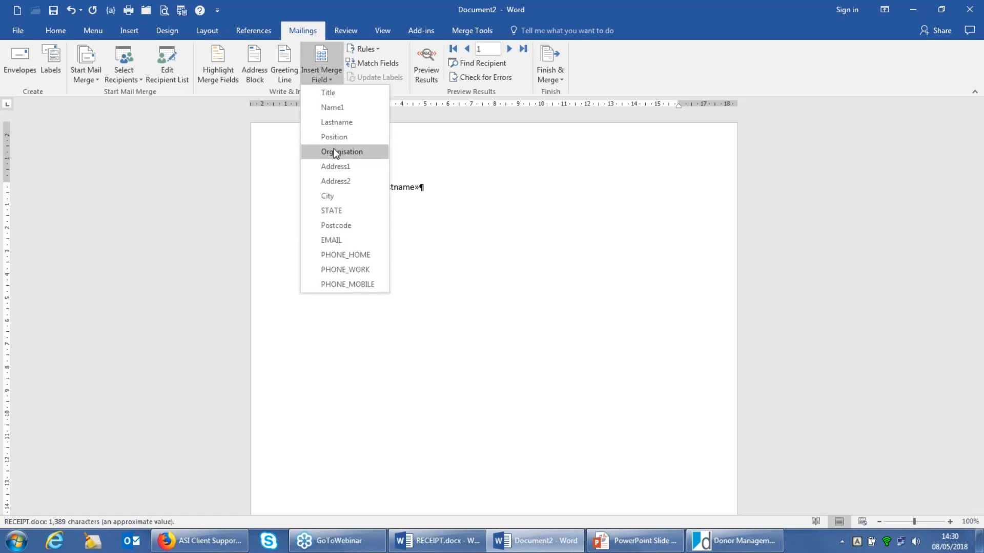
click(336, 152)
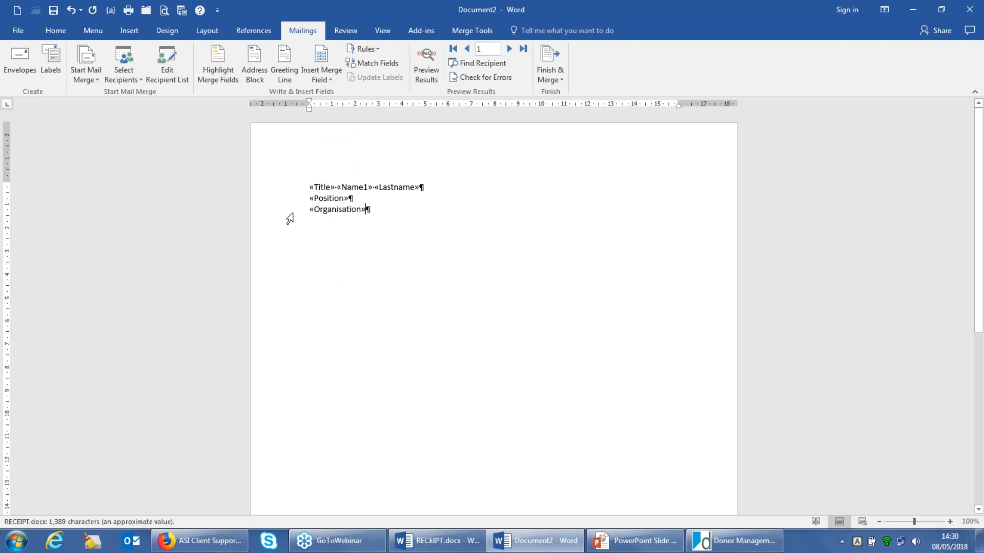
click(428, 59)
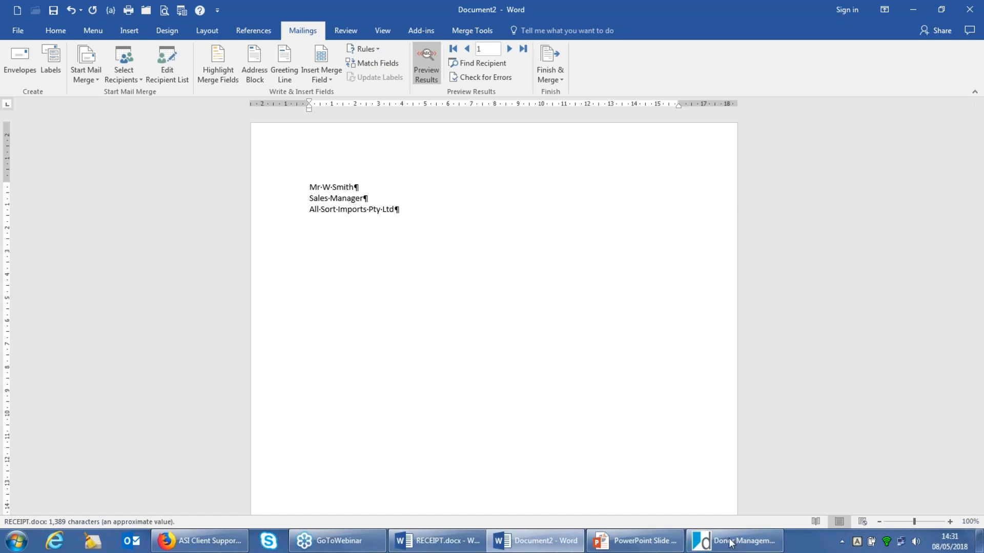
Switch to Donman and open the donations menu containing the receipt merge data option
mouse_move(746, 546)
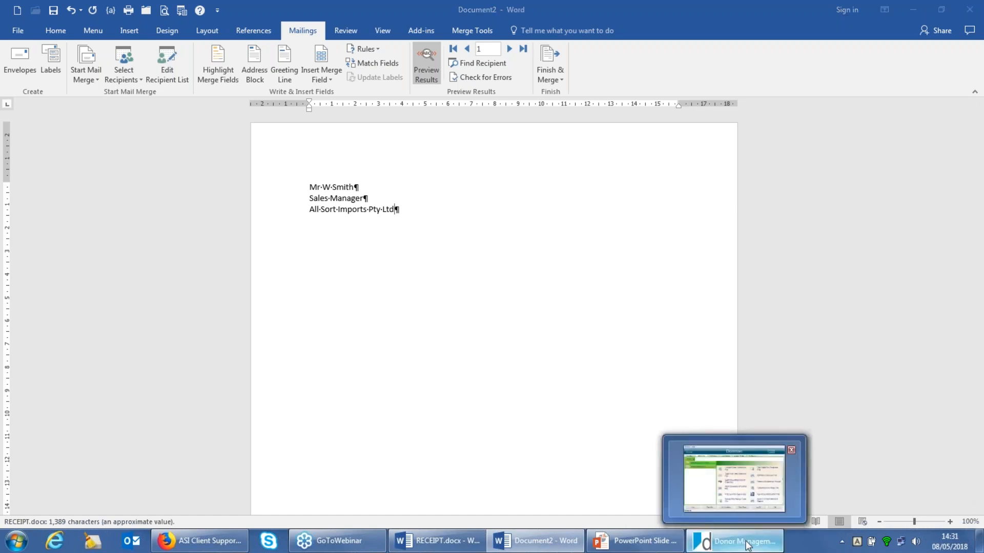
click(745, 544)
double_click(689, 104)
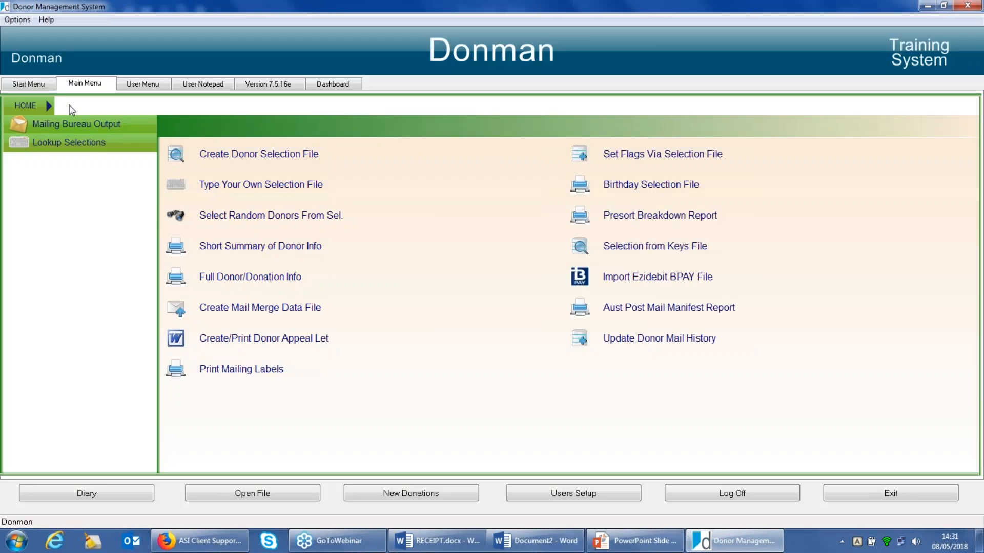
click(27, 84)
click(136, 171)
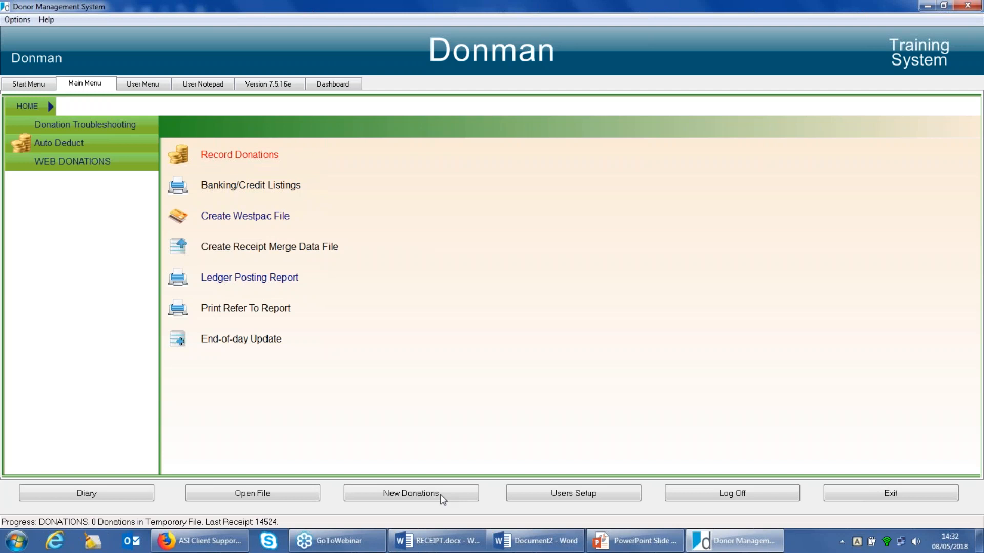
Switch to RECEIPT.docx in Word, preview the merged receipt letter and return to the merge field view
click(448, 542)
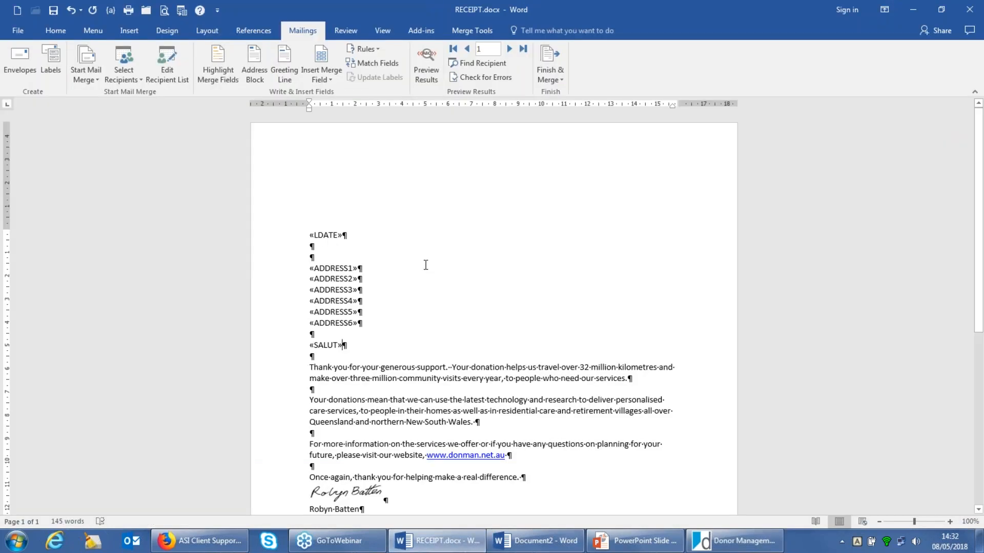
click(429, 60)
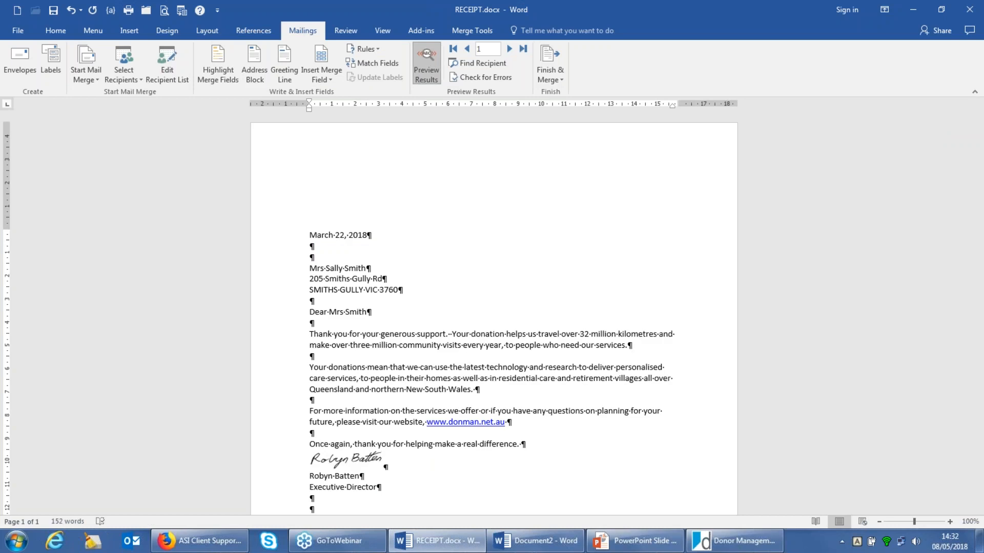
click(427, 61)
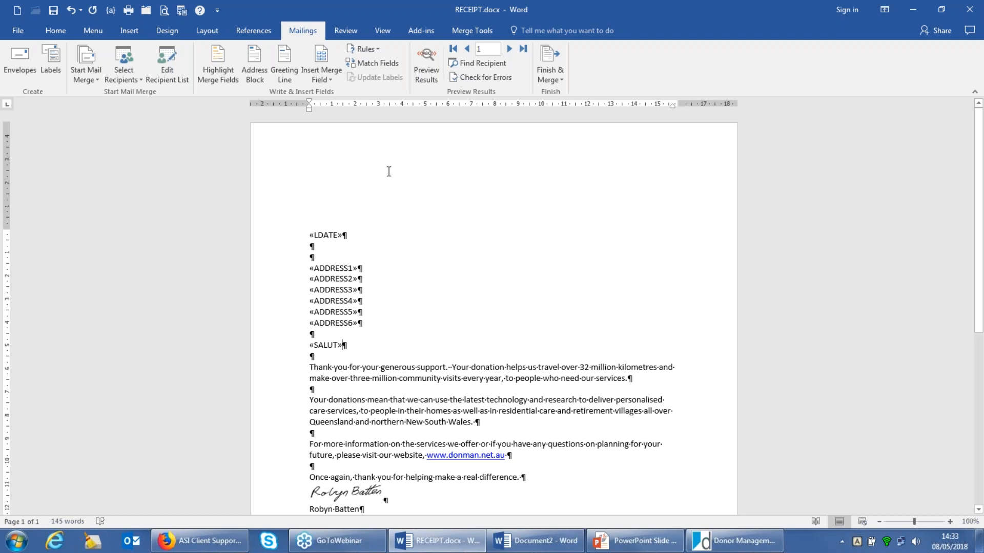
click(550, 54)
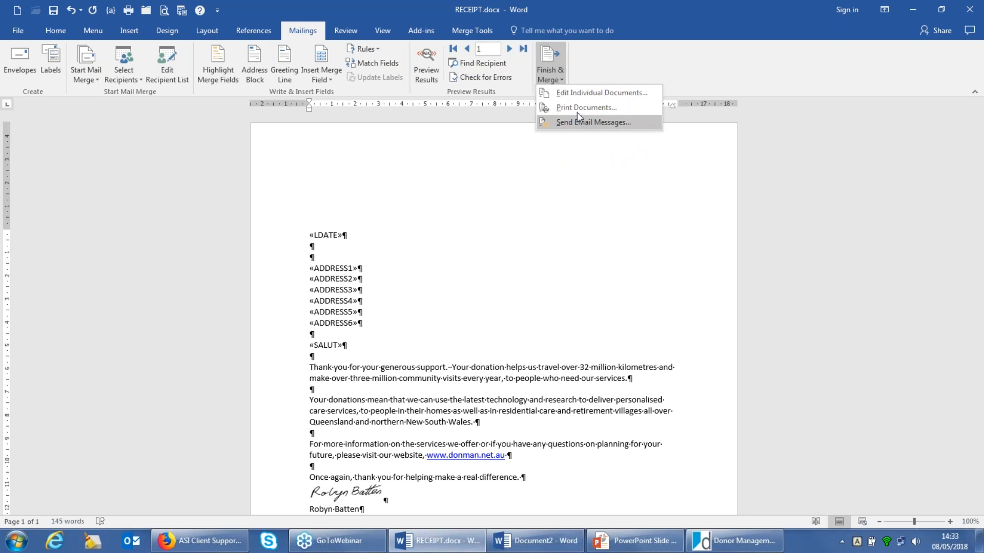
click(577, 91)
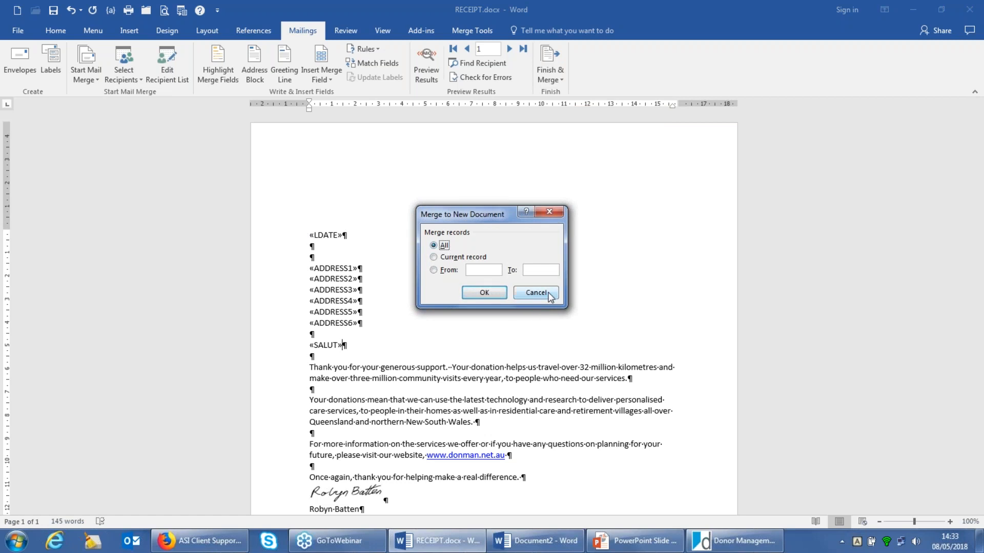
click(484, 292)
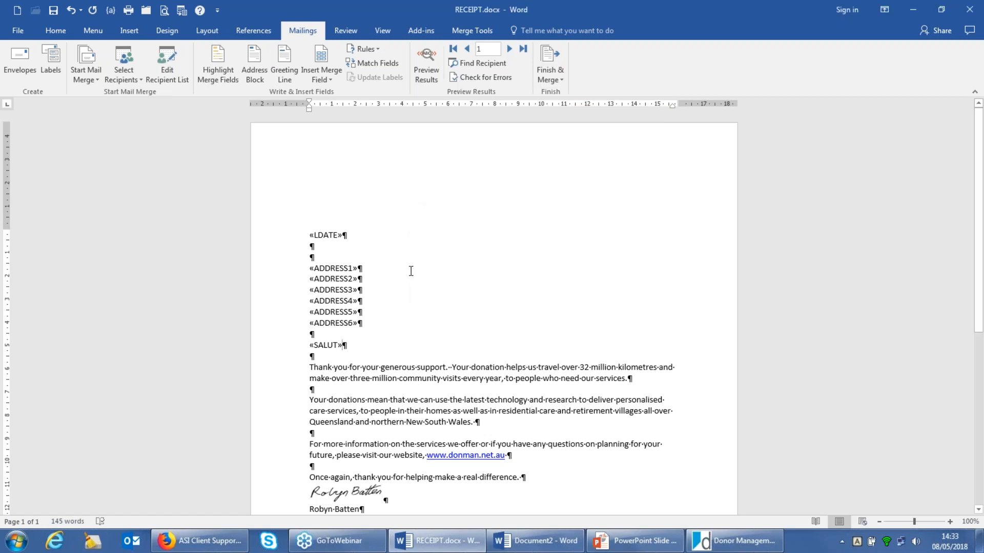
Show the receipt letter's field codes and select the INCLUDETEXT field that pulls in the letter by LETTERNO
scroll(435, 266, down, 3)
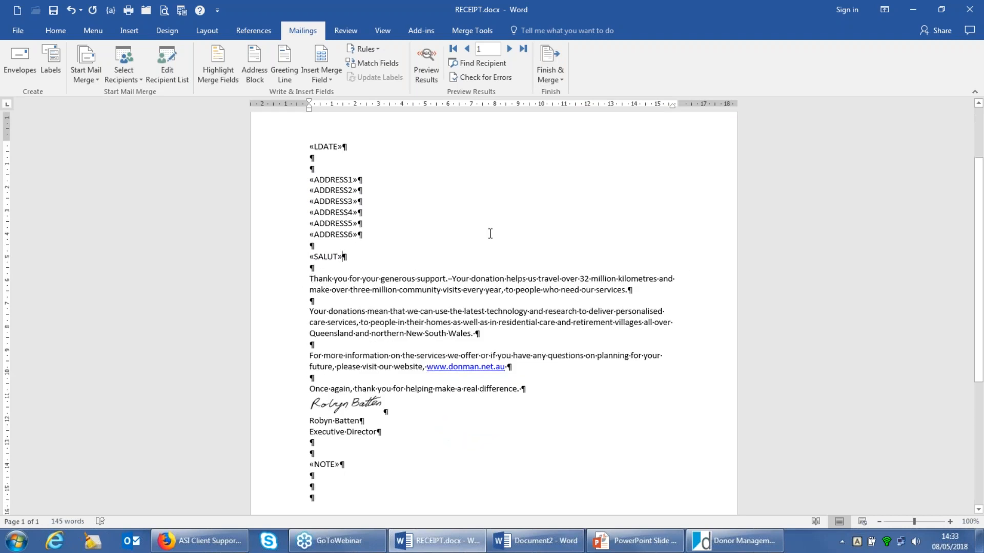
scroll(490, 233, up, 3)
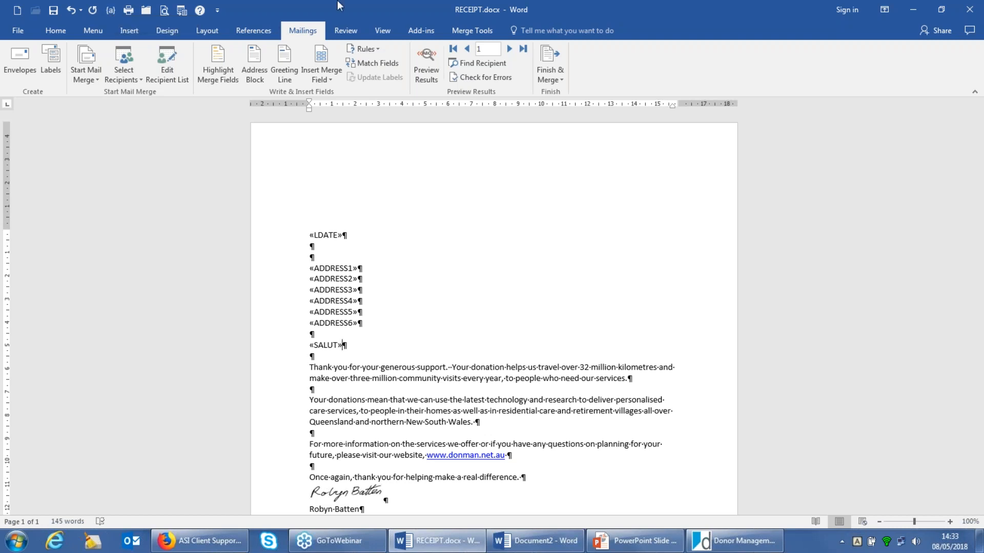
click(112, 15)
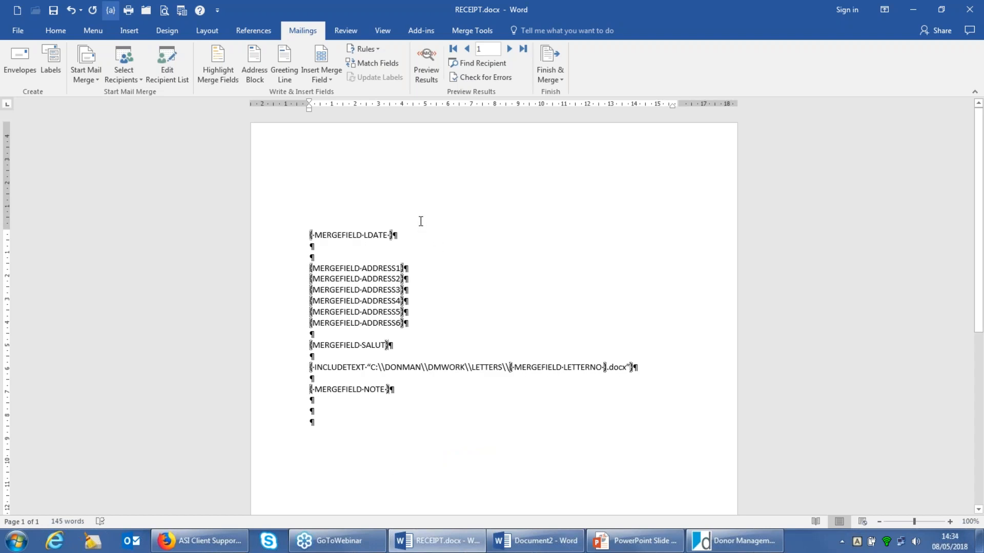
scroll(421, 222, down, 3)
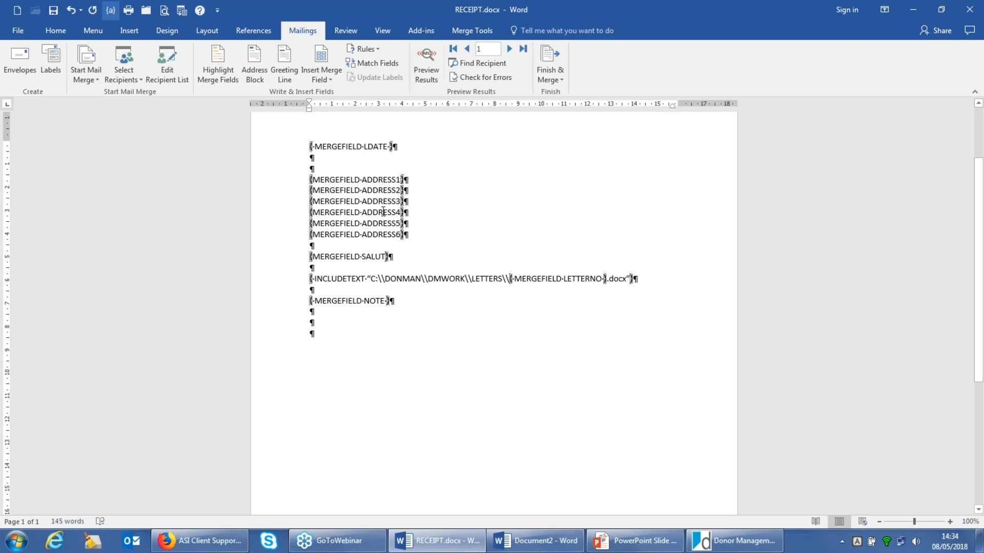
click(303, 281)
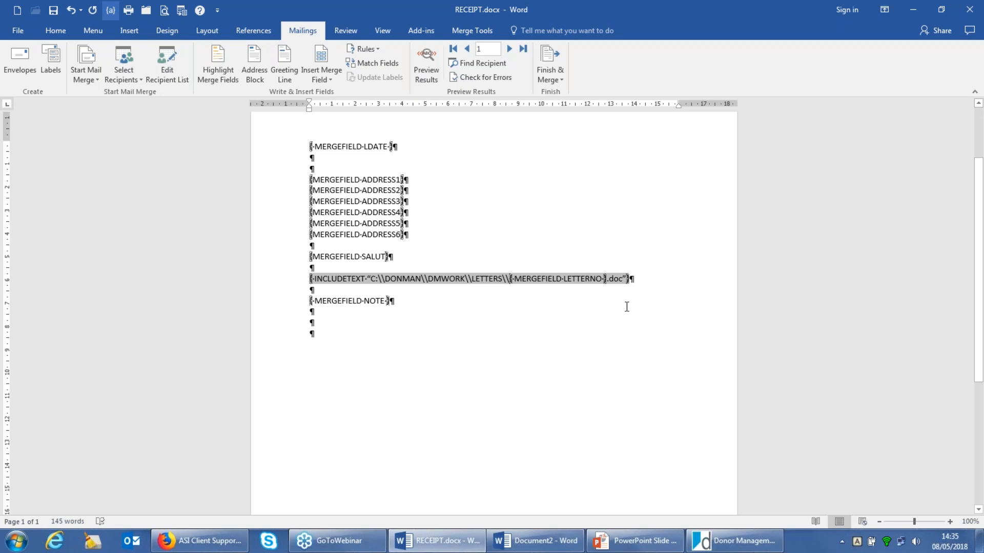
Change the included letter's file extension to .docx in the INCLUDETEXT field and hide the field codes
text(x)
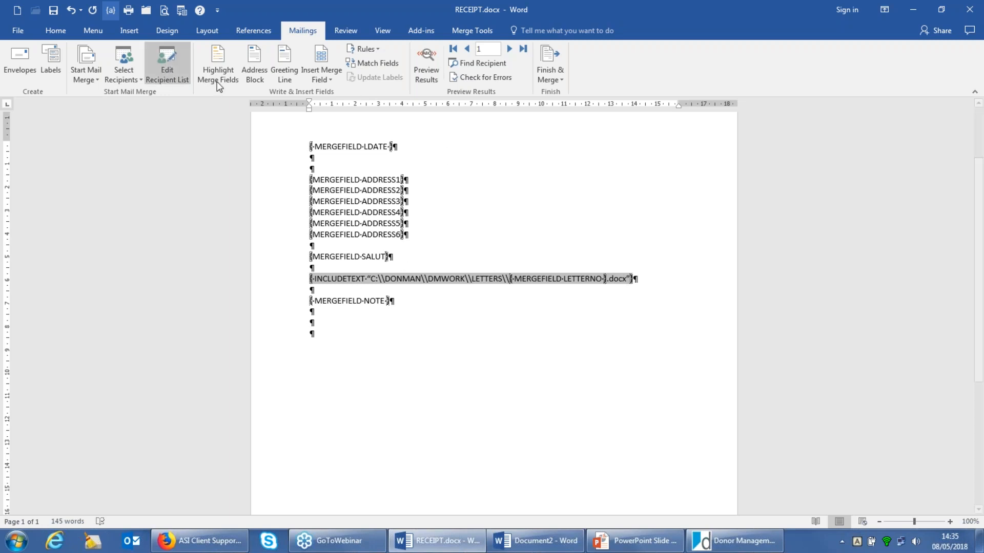
click(111, 12)
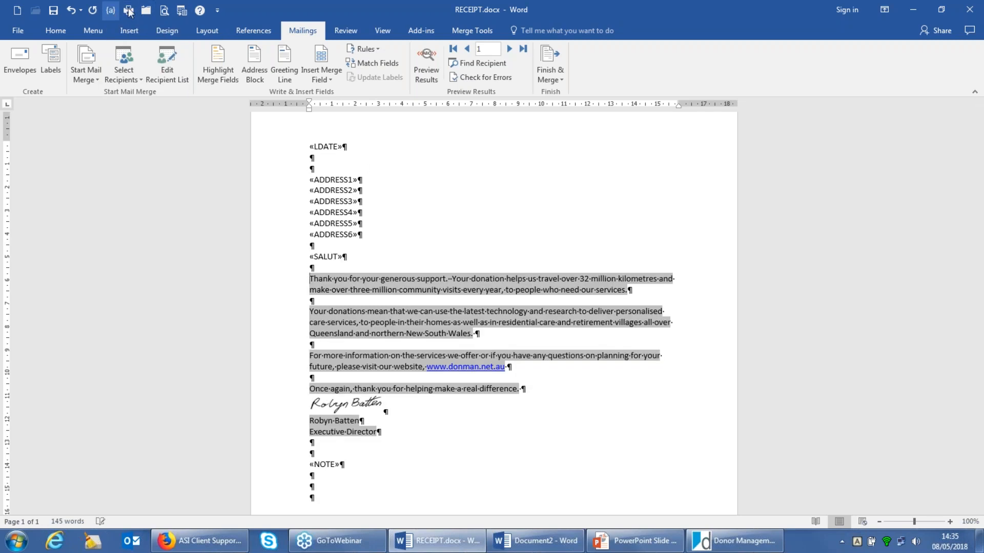
Examine the LETTERNO values of the receipt merge recipients in the recipient list, then close the list
click(165, 57)
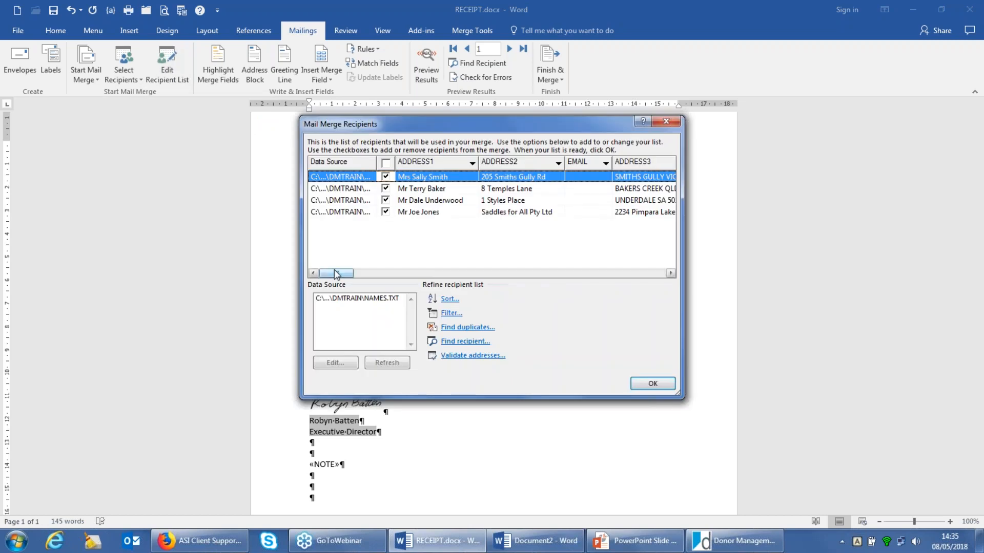
drag(336, 272, 441, 272)
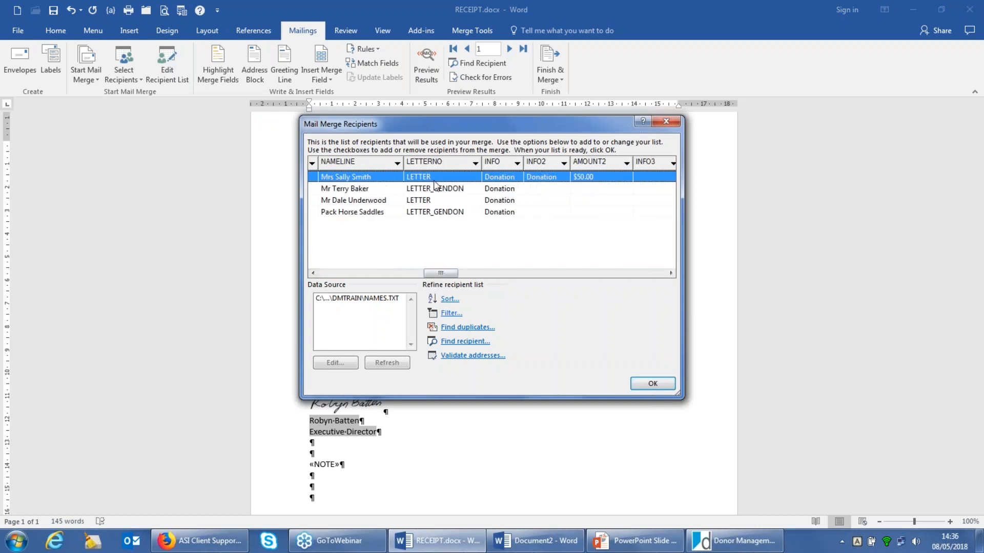
click(440, 202)
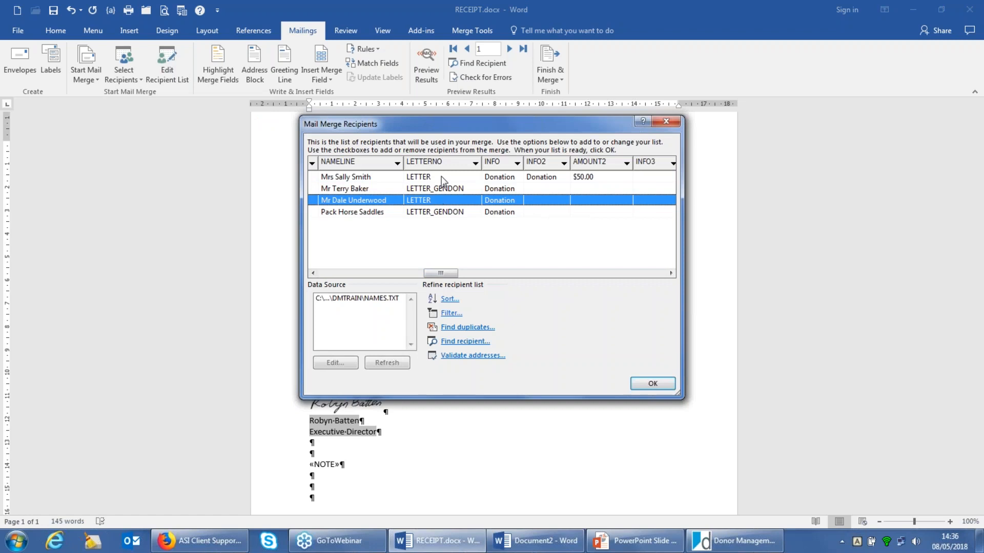
click(442, 180)
click(441, 202)
click(436, 179)
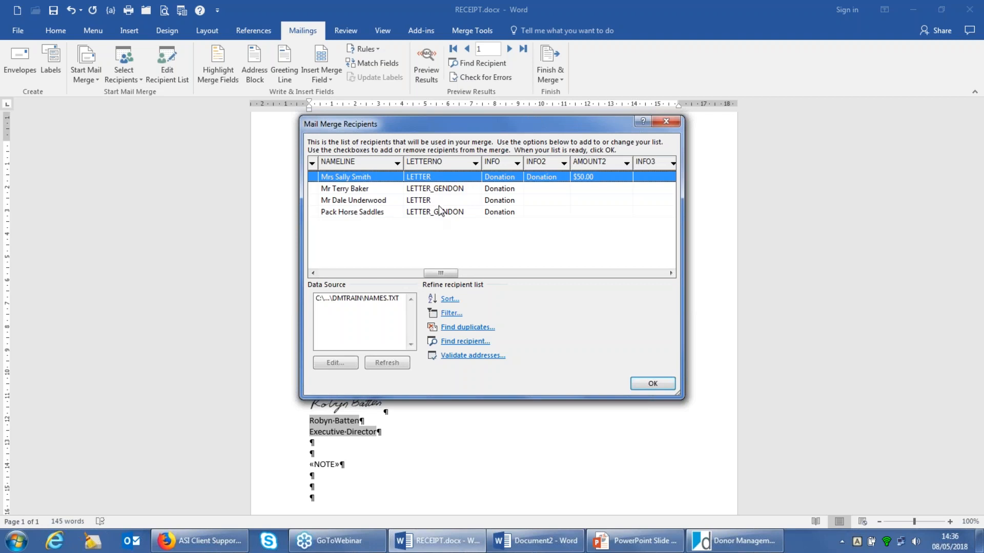
click(648, 388)
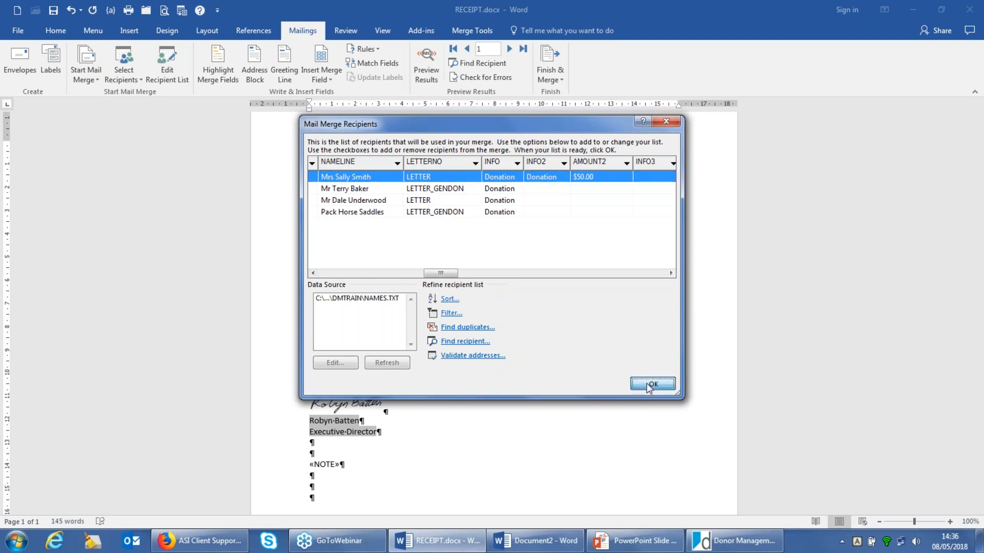
Try to merge all receipt records into a new document of individual letters
click(550, 55)
click(566, 89)
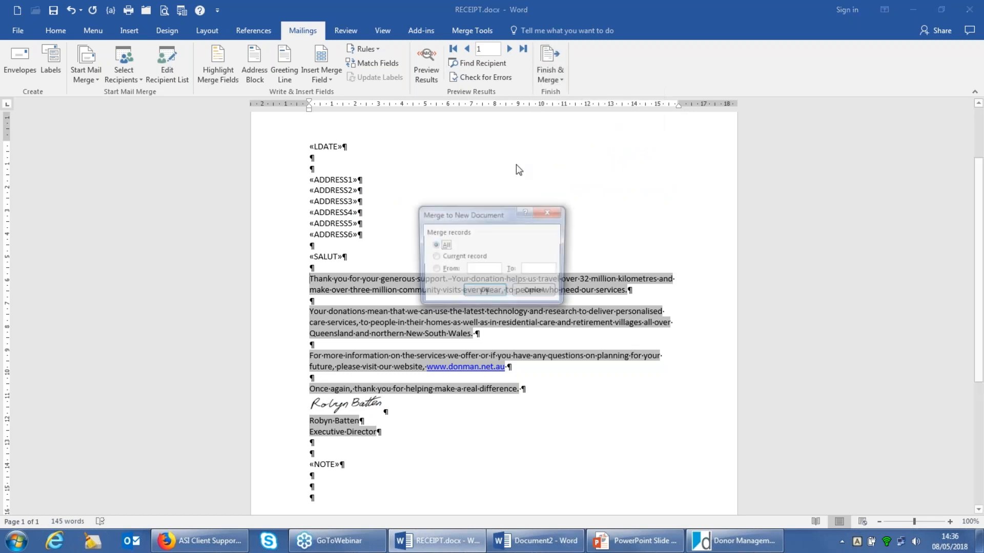
click(484, 290)
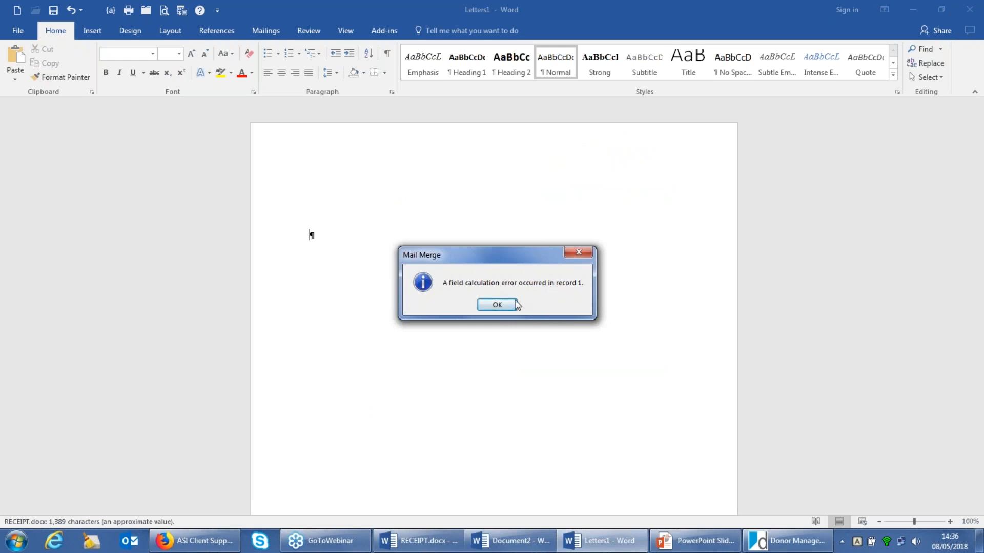
click(506, 306)
click(506, 306)
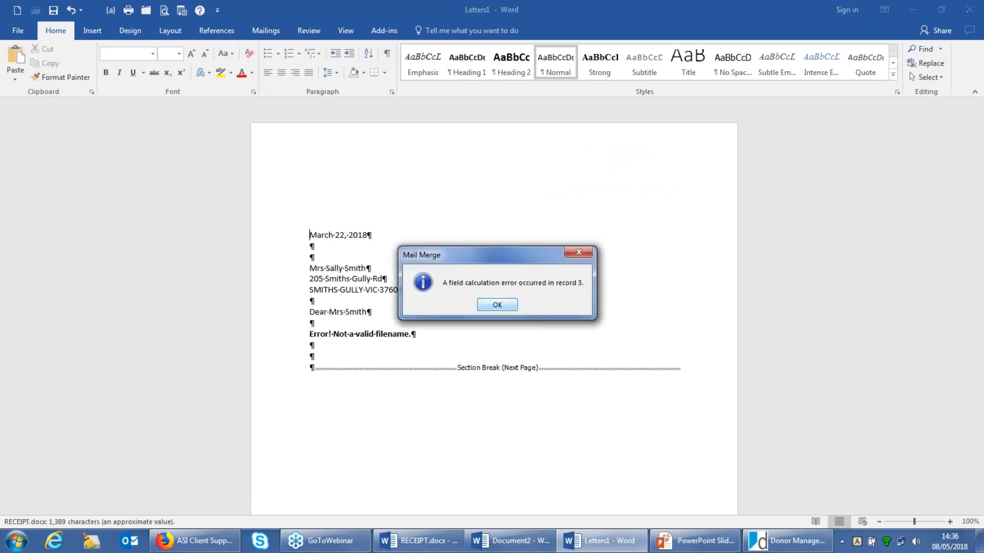
click(506, 306)
click(506, 307)
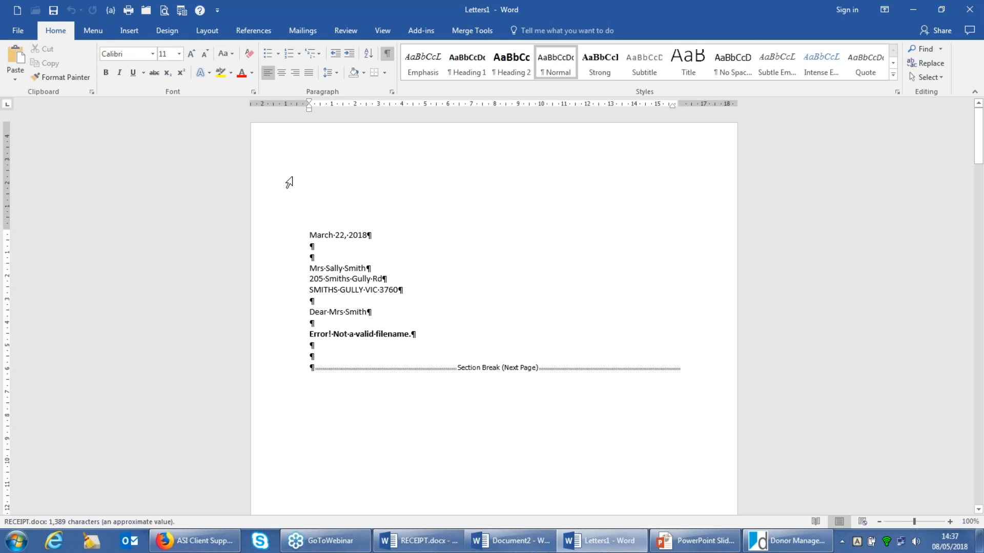
Inspect the INCLUDETEXT field code in the merged Letters1 document and close the document without saving
key(alt+F9)
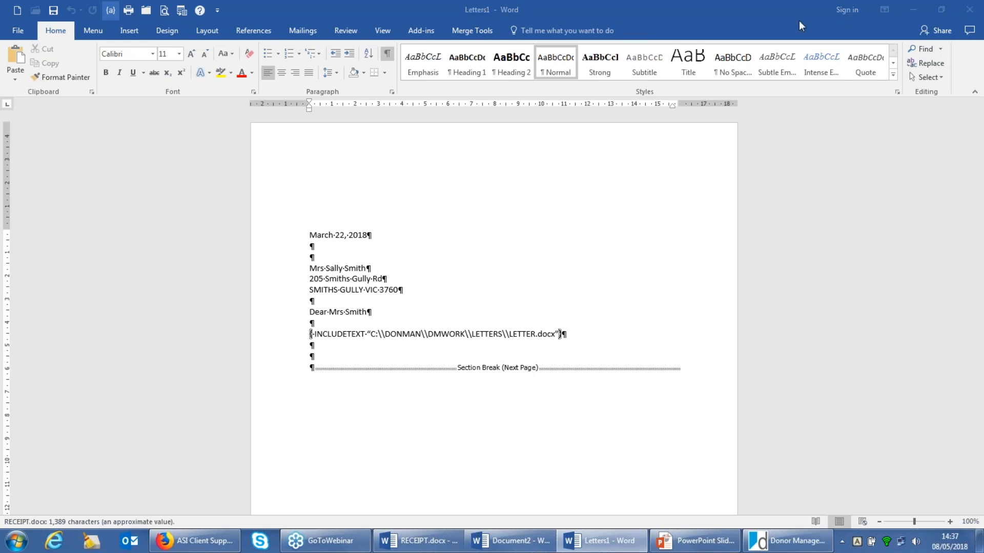
click(969, 9)
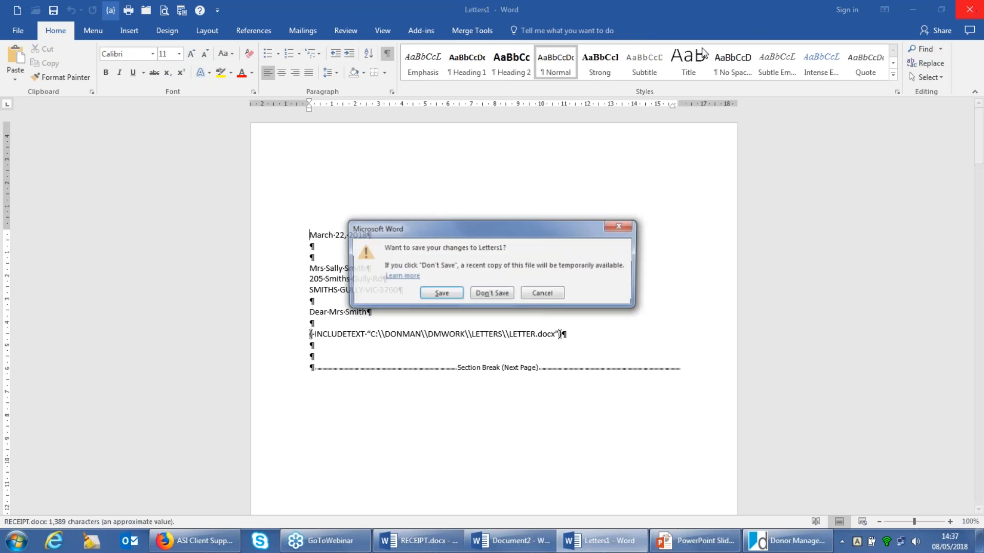
click(499, 293)
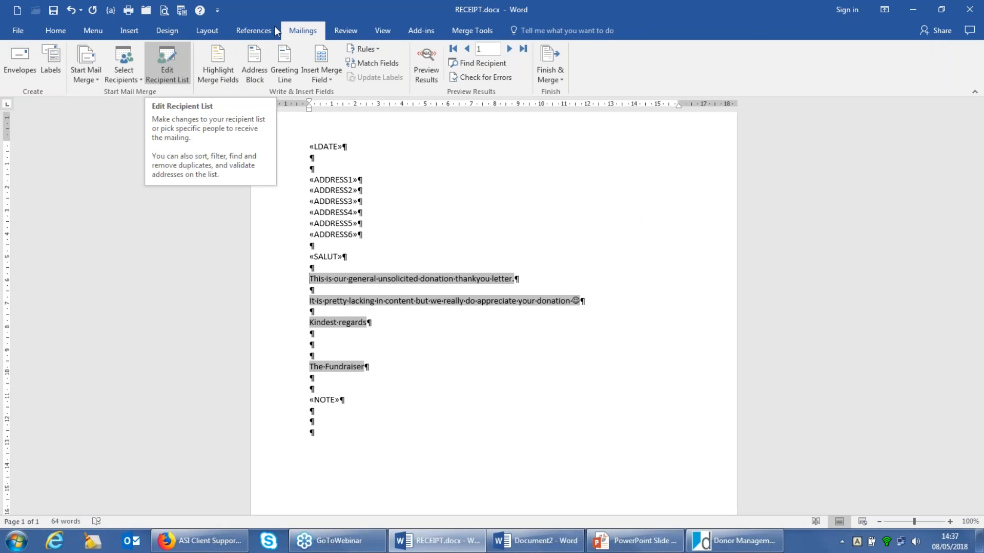
Open the NAMES.TXT data source for editing from the recipient list and set the first record's LETTERNO to LETTER_TAX
click(169, 57)
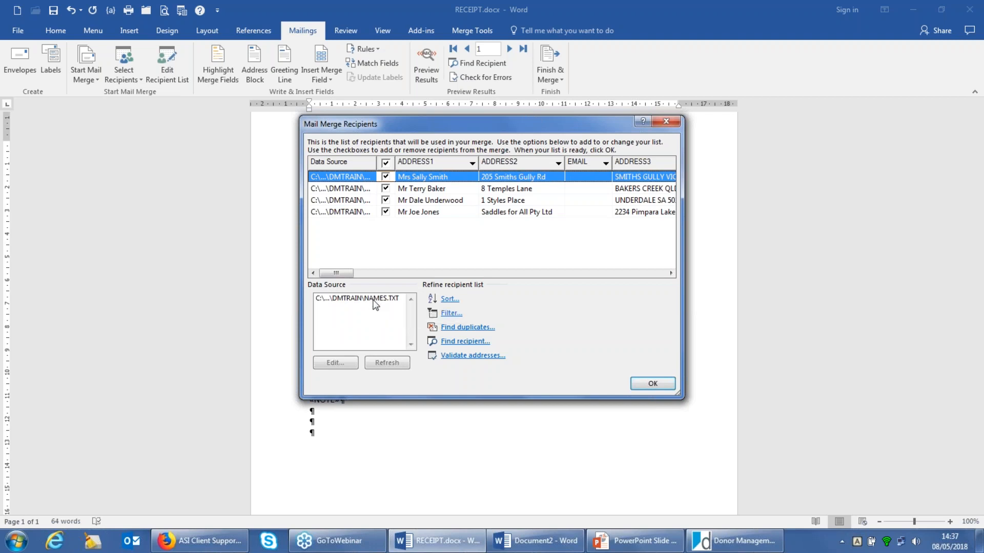
click(376, 299)
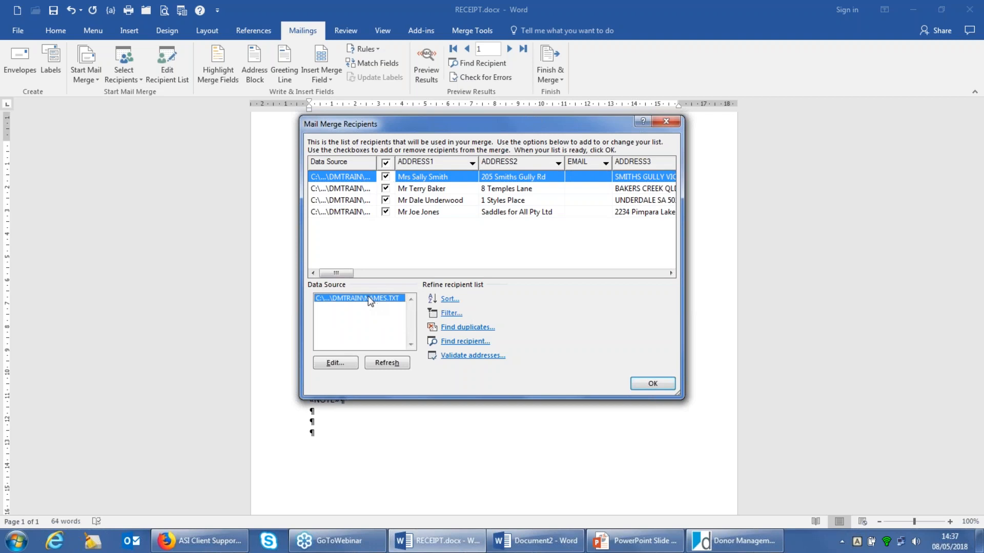
click(340, 364)
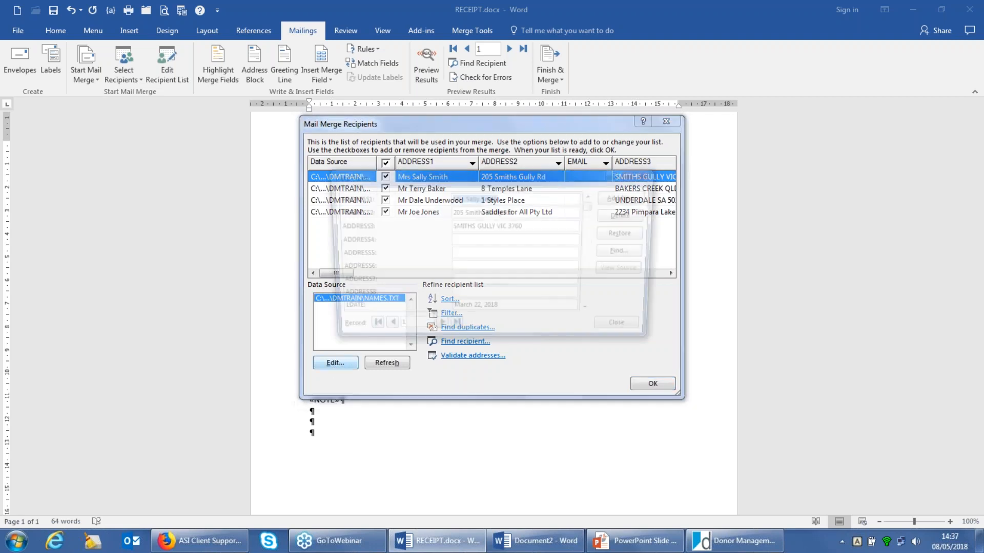
click(592, 313)
click(592, 313)
click(593, 314)
click(593, 313)
click(592, 314)
click(593, 313)
click(593, 313)
click(593, 313)
click(593, 314)
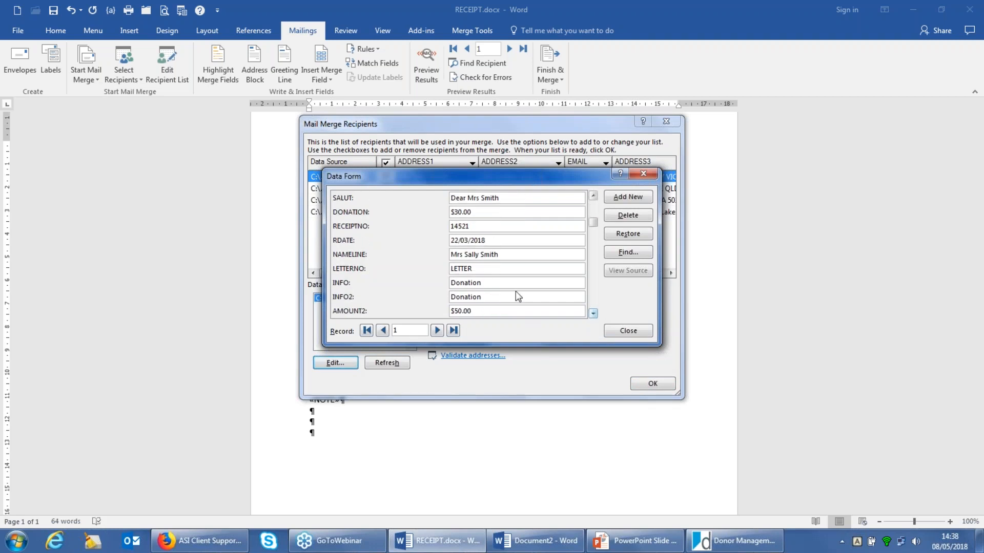
text(_TAX)
Set the third record's LETTERNO to LETTER_TAX, then check the LETTERNO column in the recipient list and close it
click(437, 330)
click(437, 331)
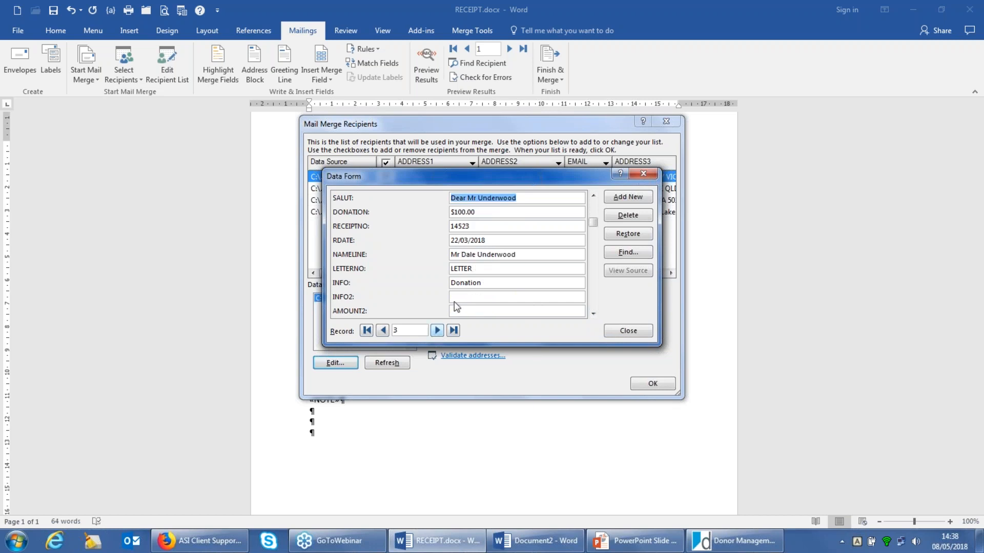
click(484, 268)
text(_TAX)
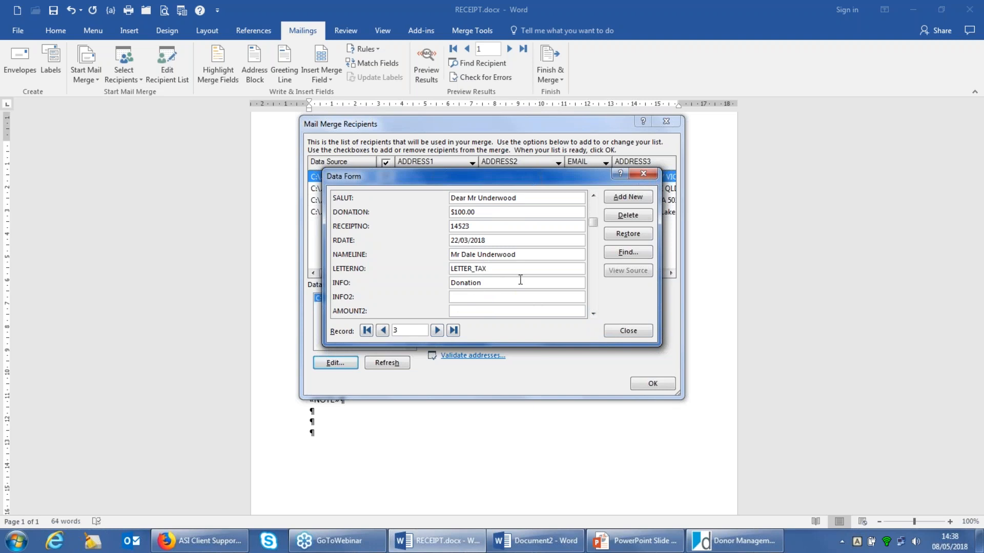
click(628, 331)
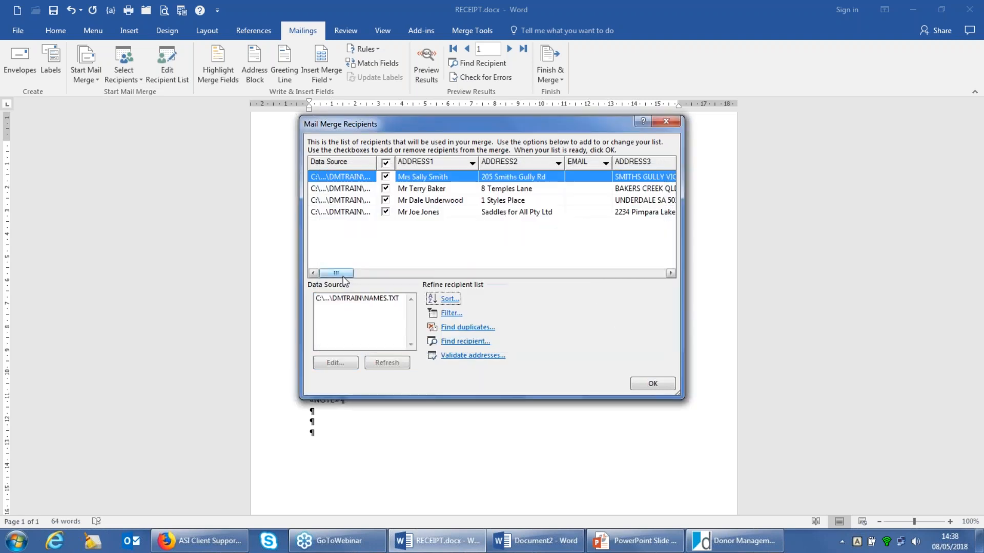
drag(338, 275, 441, 275)
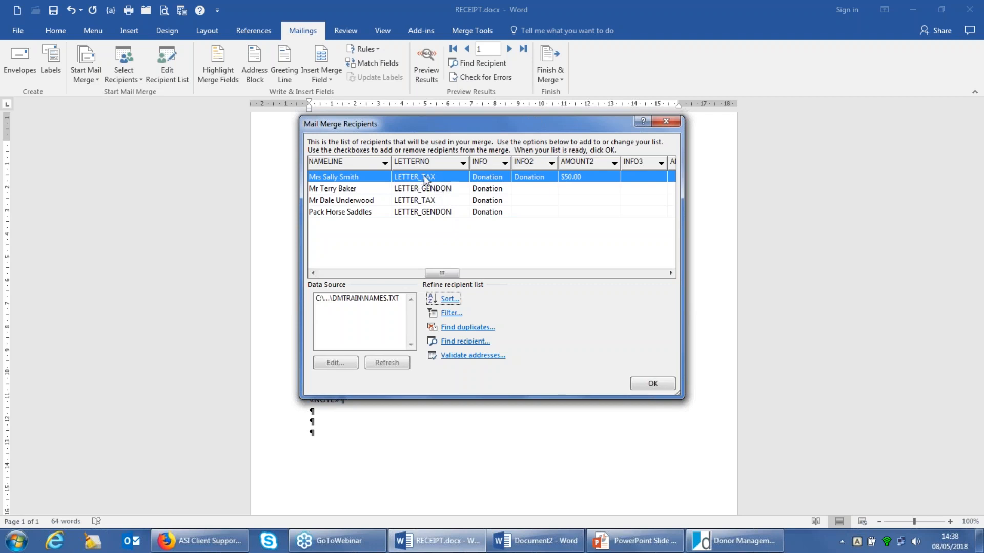
click(664, 385)
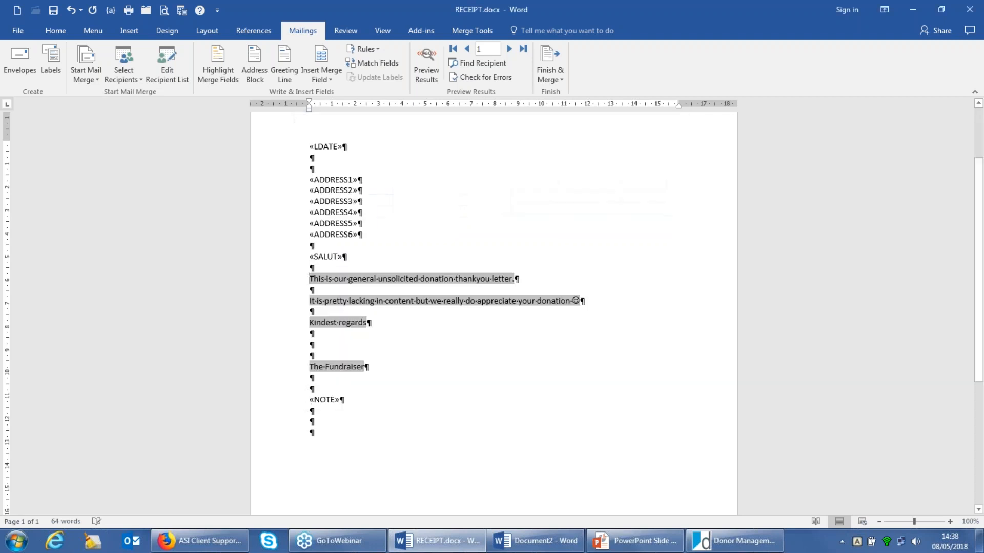
Merge all records with the edited LETTERNO values into a new document of individual letters
click(548, 62)
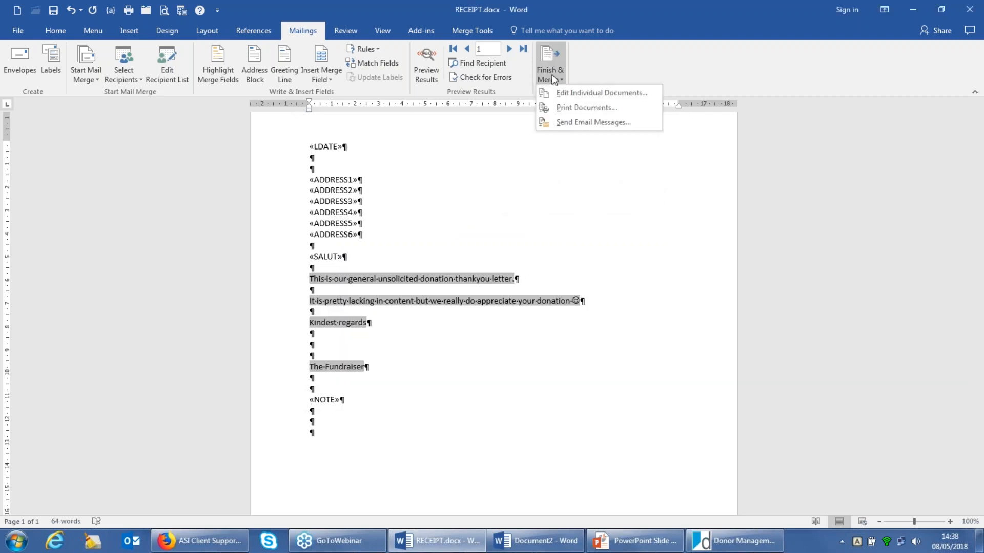
click(584, 95)
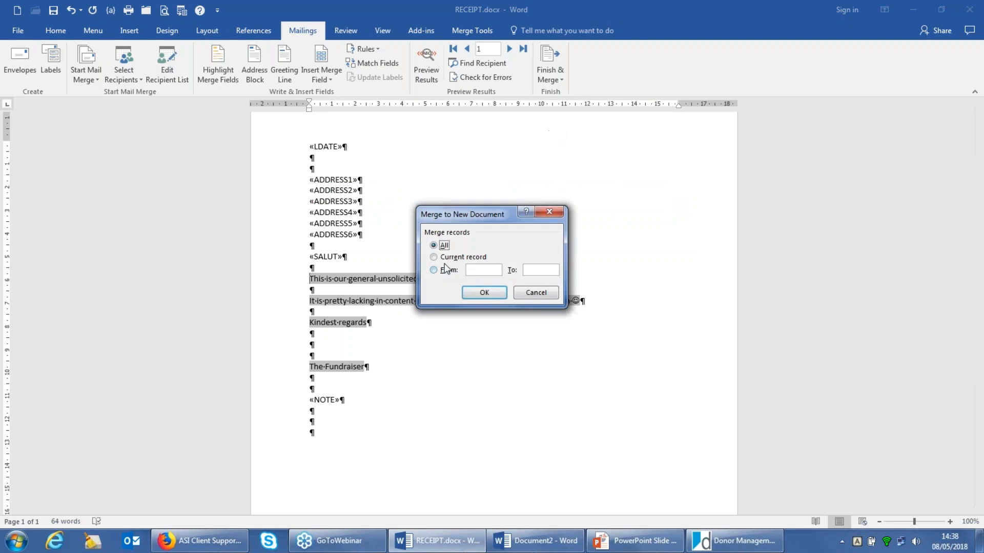
click(484, 292)
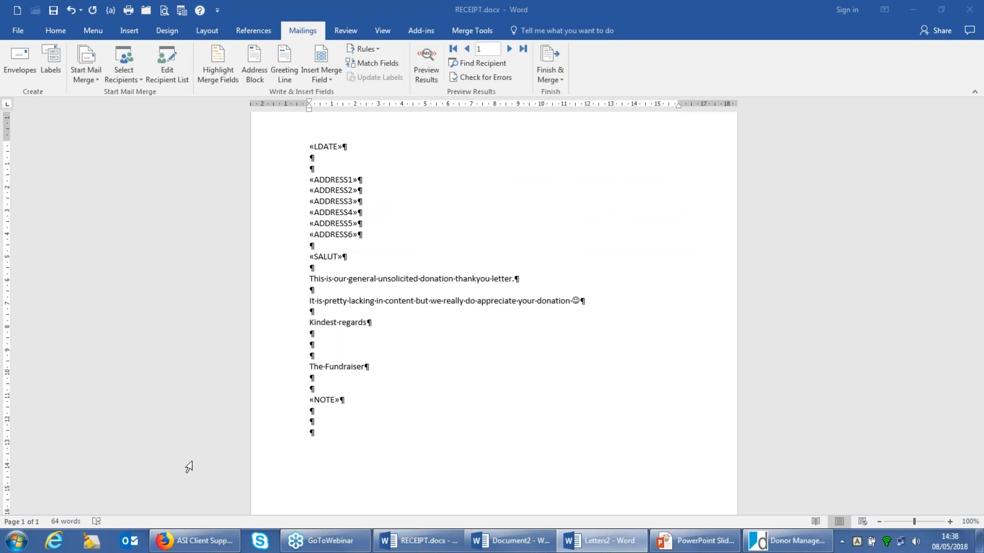
Review the letters and receipts in the merged Letters2 document and close it without saving
click(613, 543)
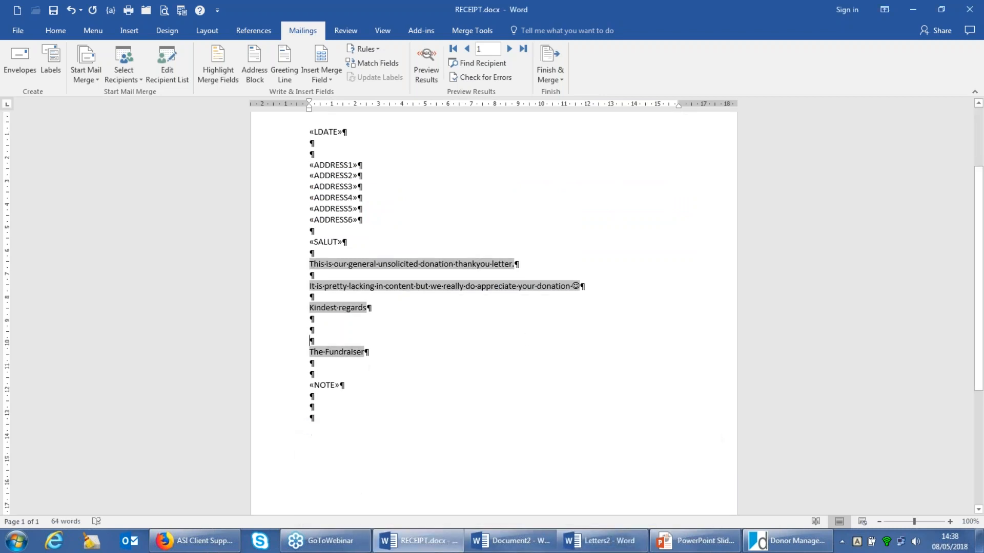
scroll(535, 351, down, 7)
scroll(507, 354, up, 10)
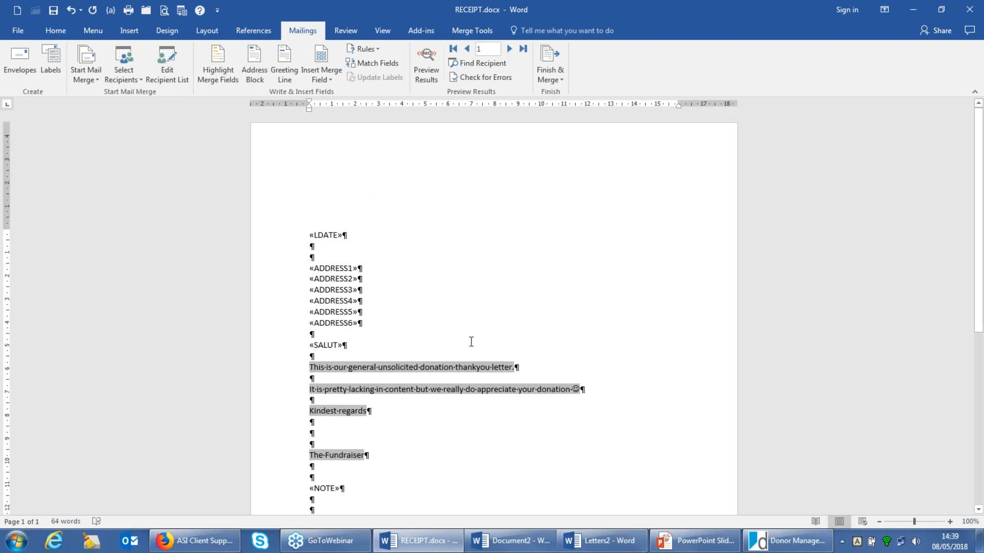
click(604, 539)
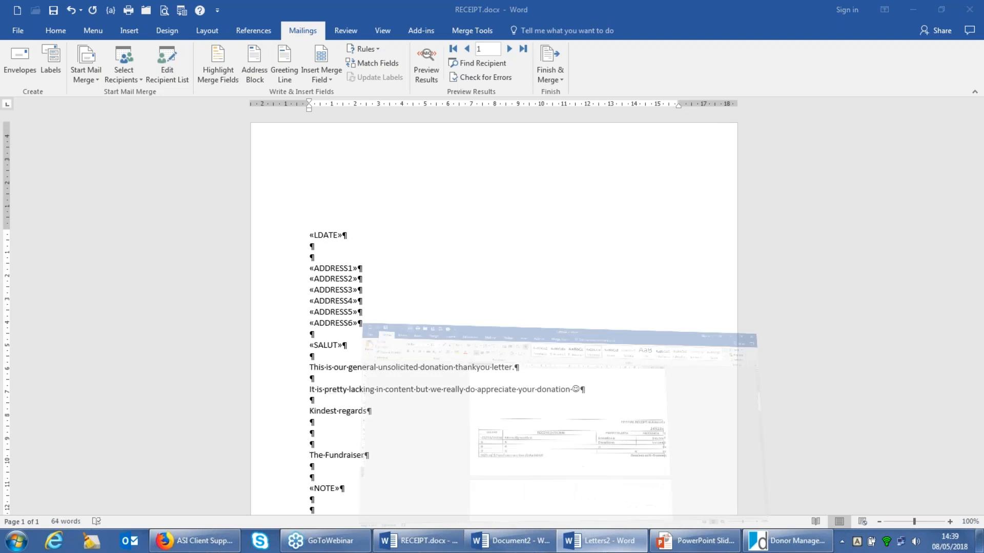
click(961, 10)
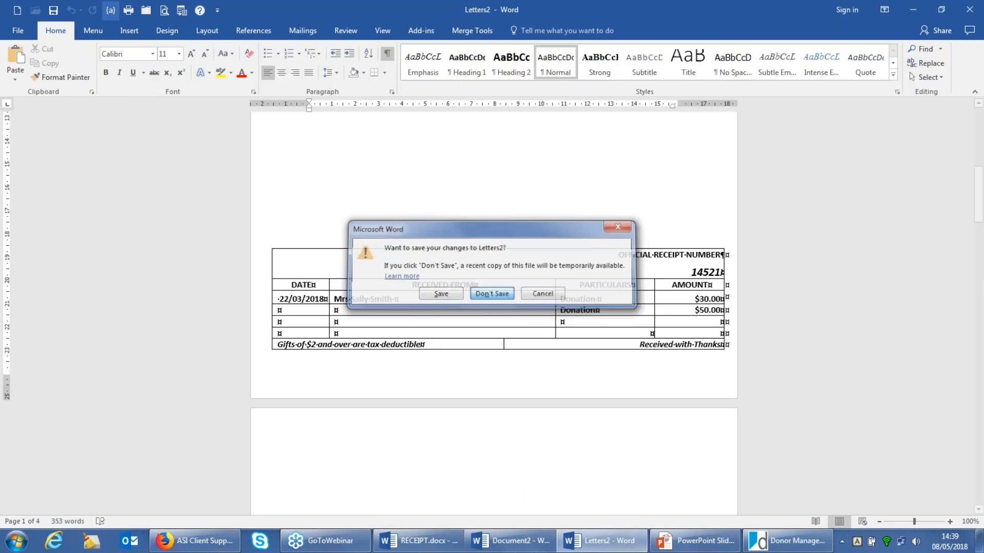
click(484, 294)
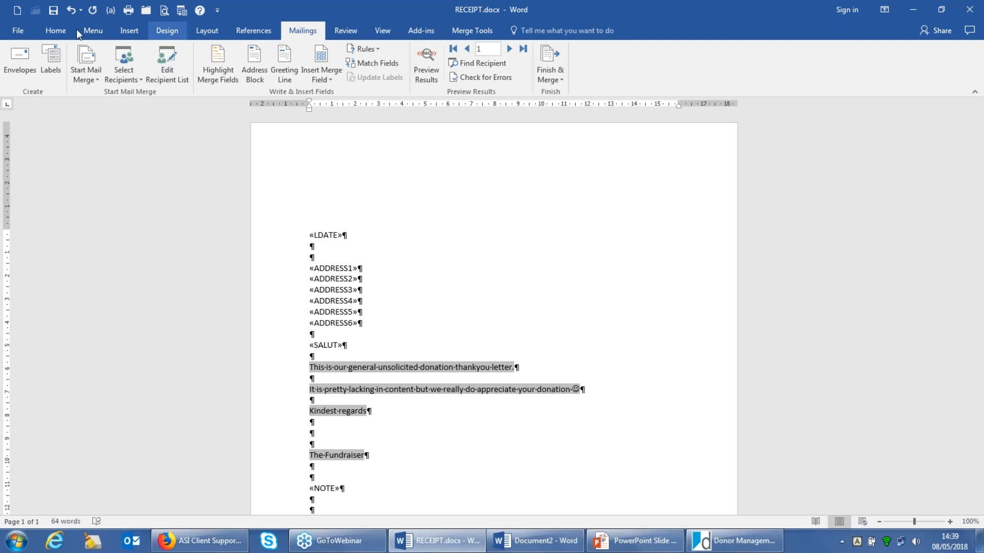
Set the Normal style's paragraph spacing to 10.5 pt after with 1.5 line spacing, and check the receipt letter's layout
click(56, 32)
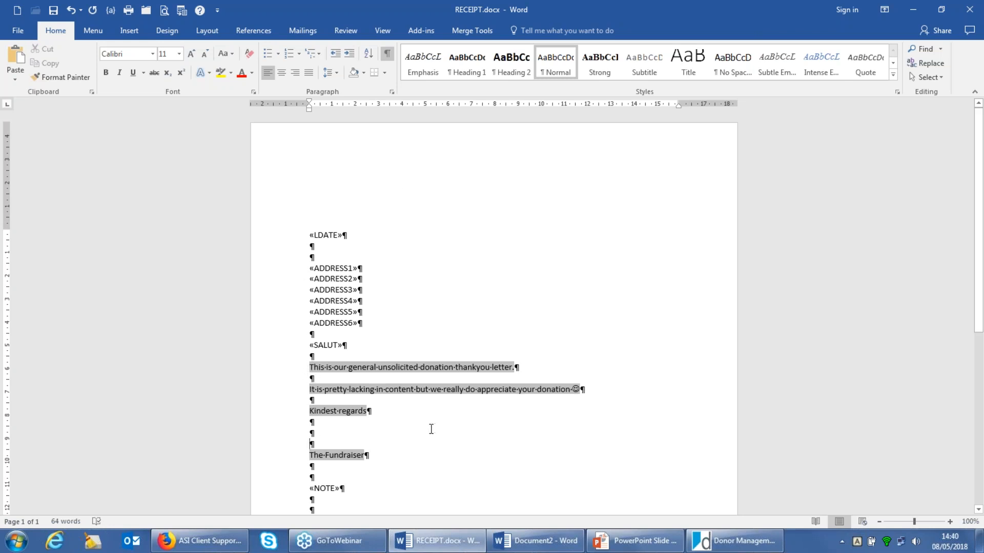
right_click(553, 60)
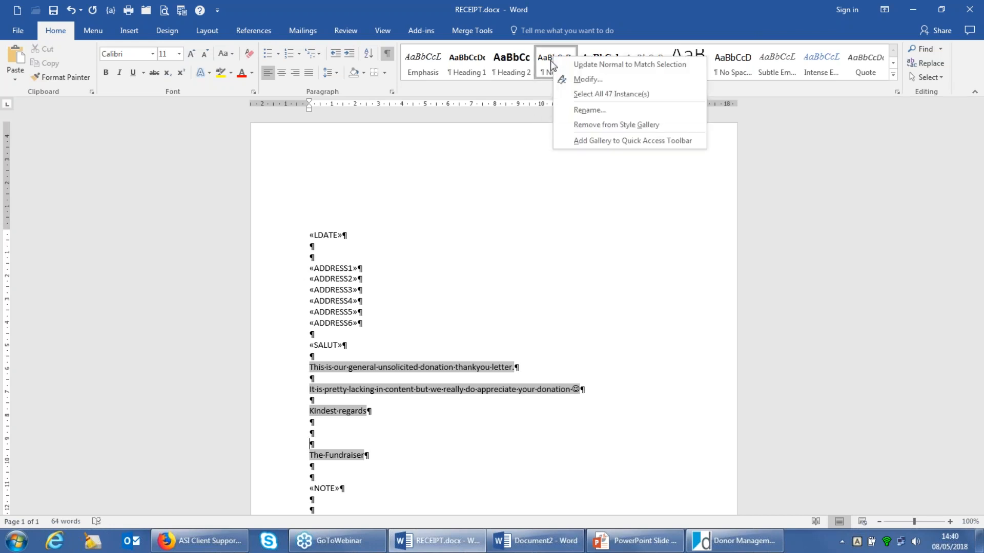
click(588, 80)
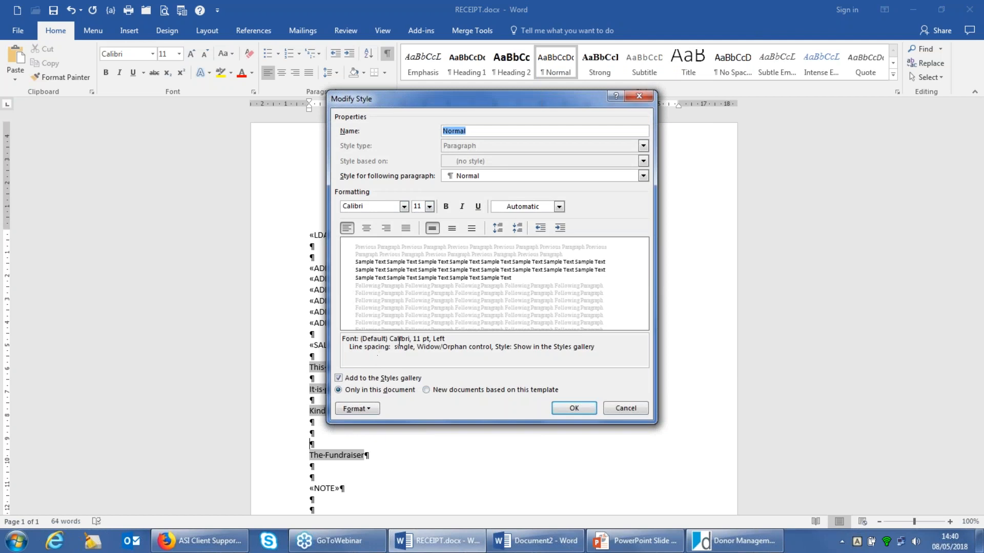
click(359, 409)
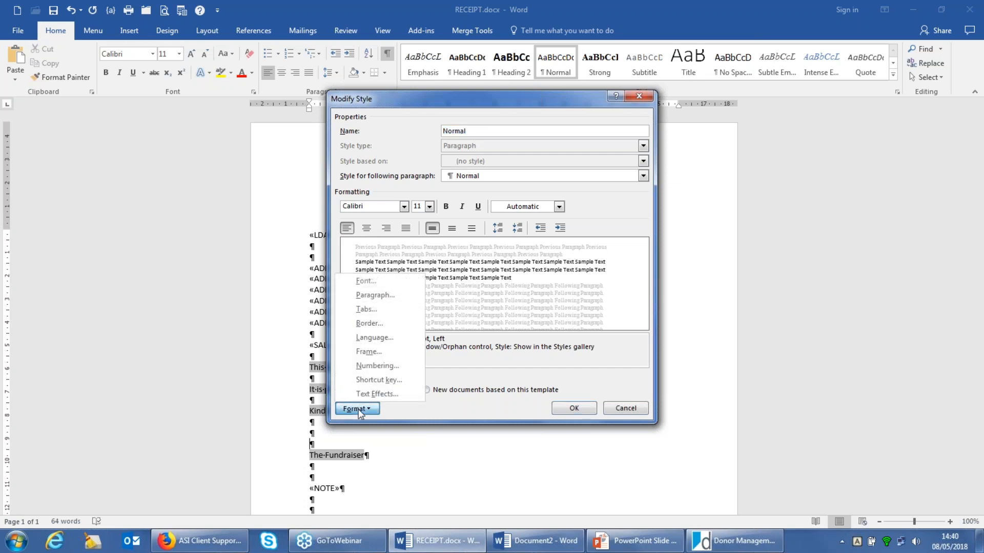
click(375, 297)
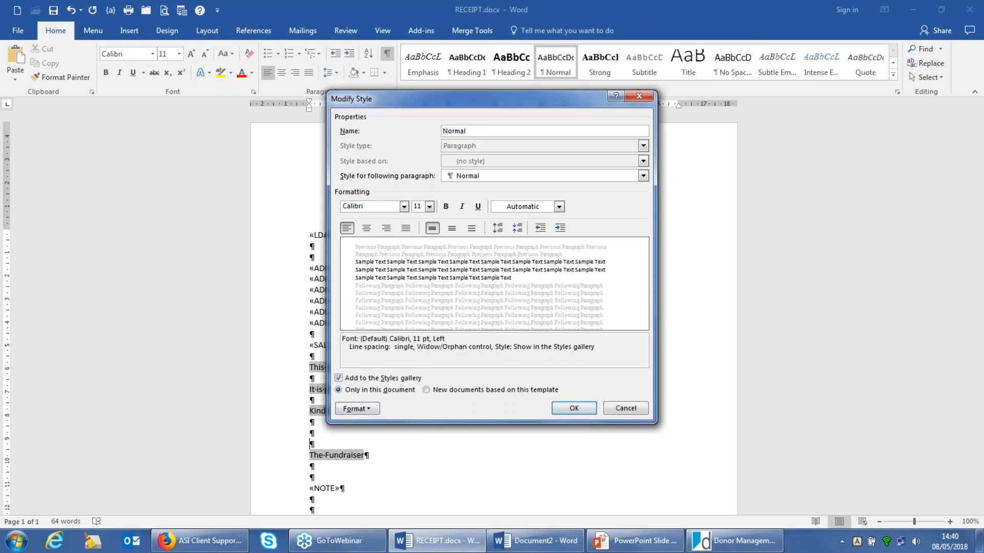
click(458, 286)
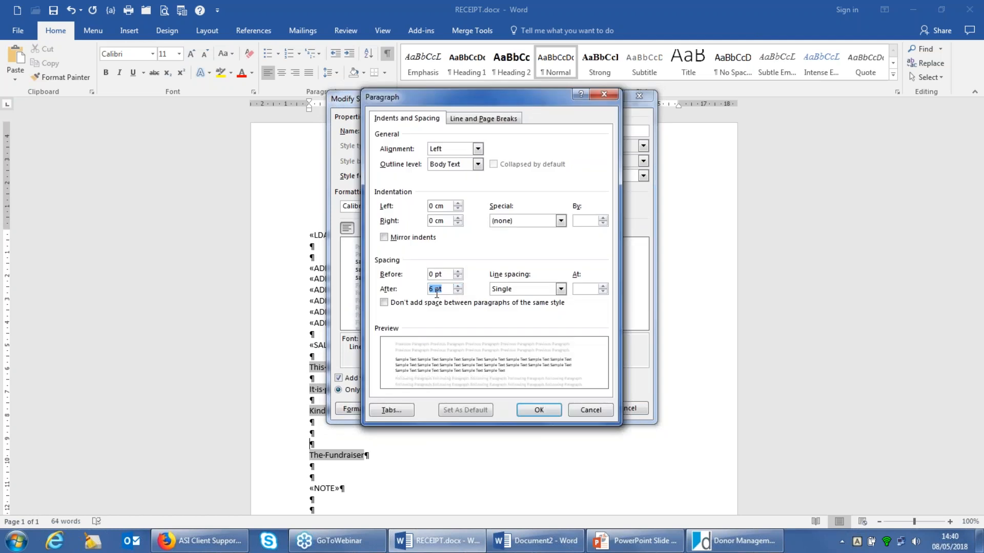
text(10.5)
click(560, 289)
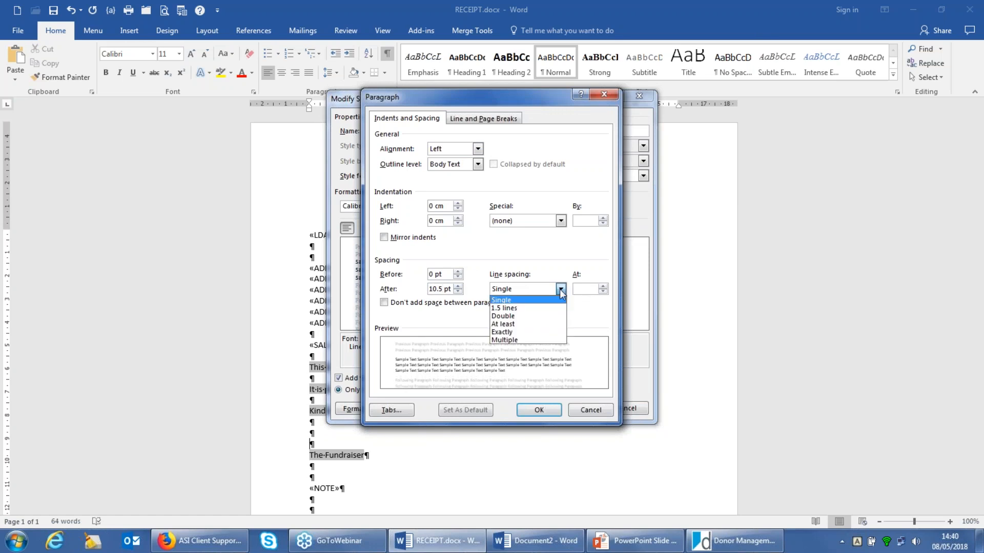
click(513, 308)
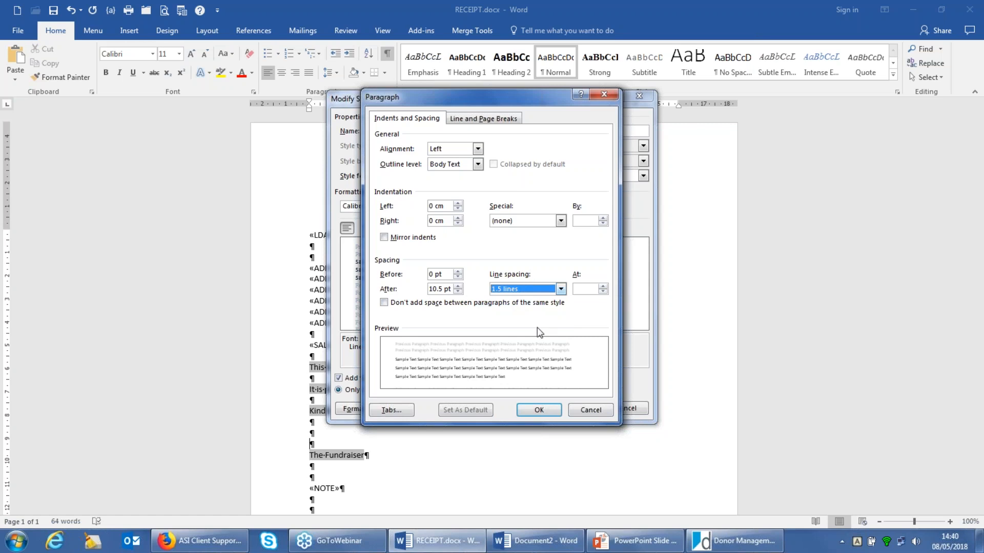
click(531, 411)
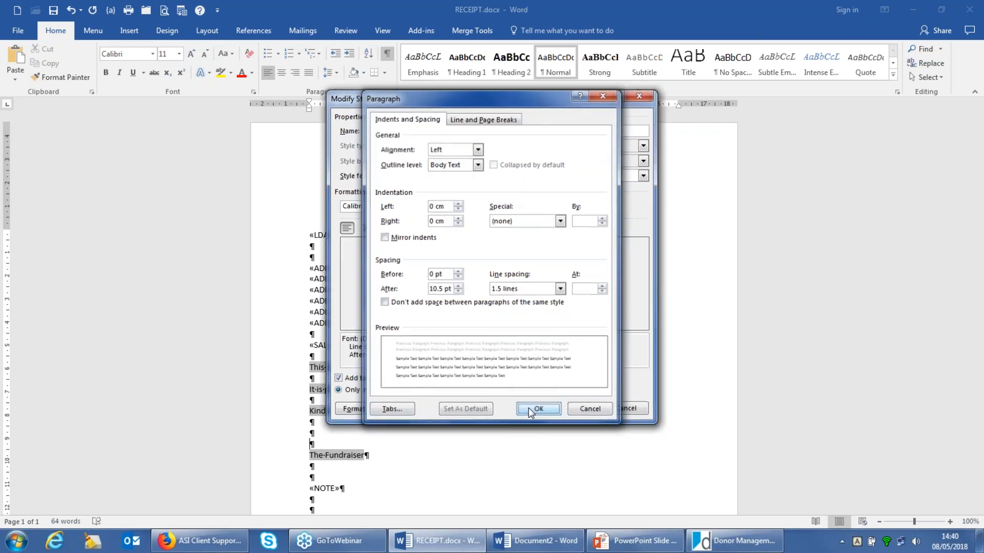
click(575, 404)
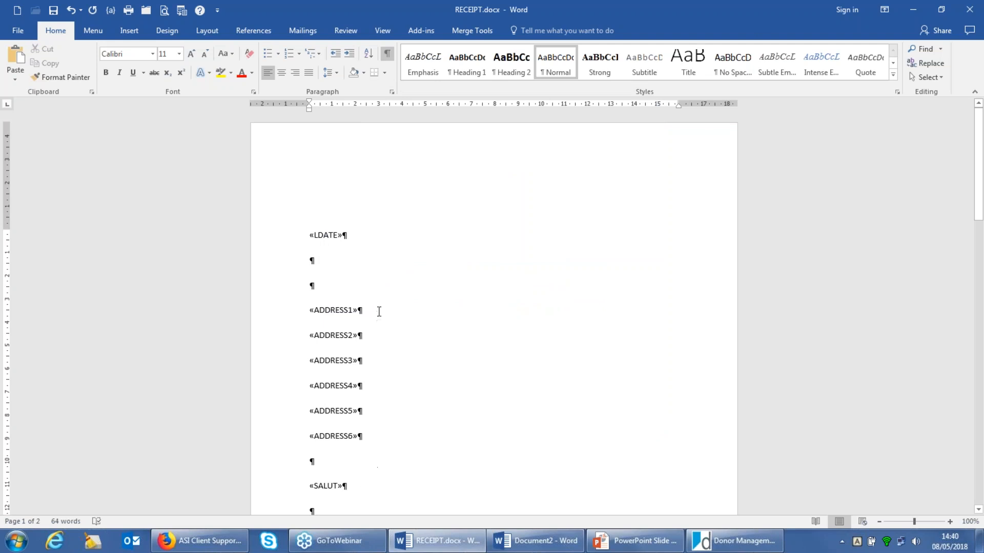
scroll(389, 318, down, 10)
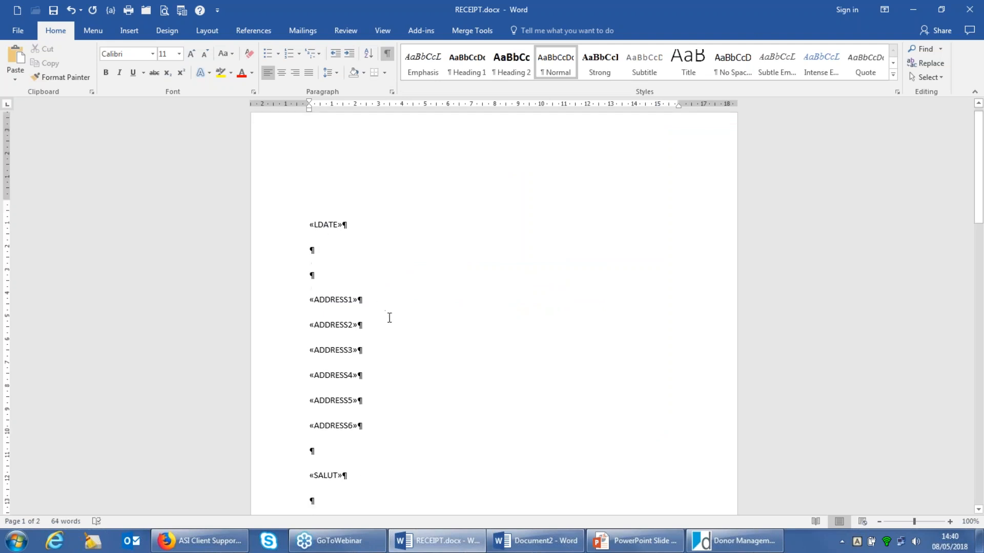
scroll(392, 338, down, 20)
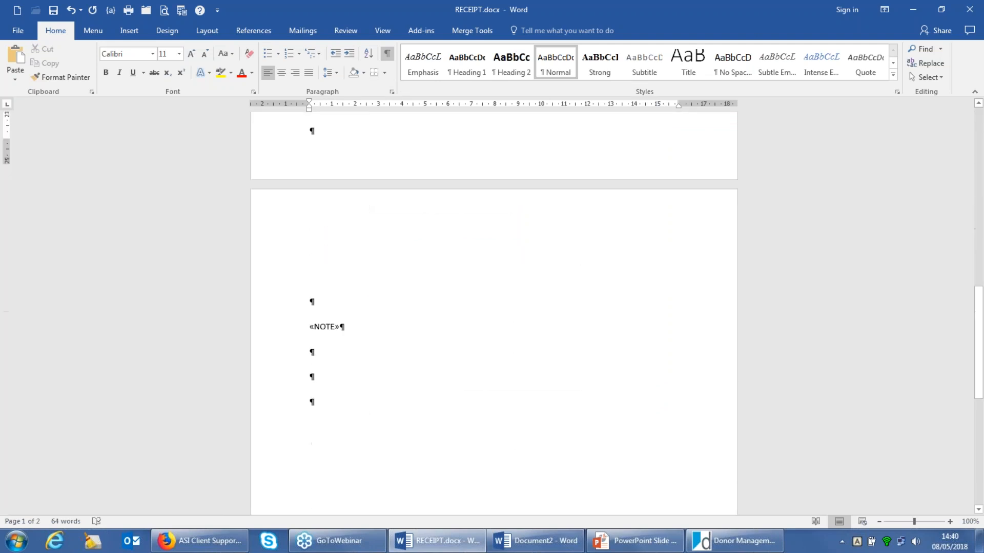
scroll(387, 346, up, 20)
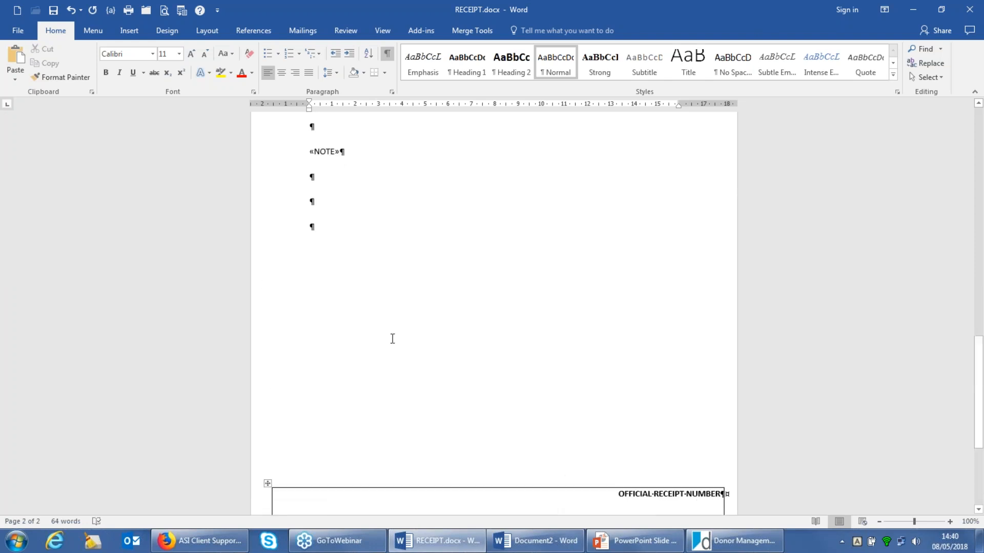
scroll(493, 313, up, 5)
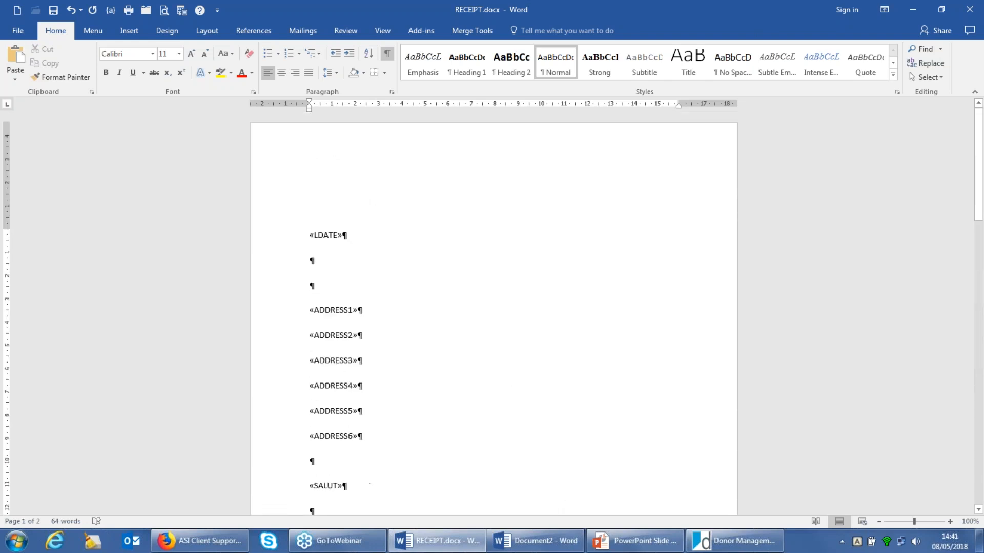
Set the Normal style to 0 pt spacing after and single line spacing, applied to new documents based on this template
right_click(553, 63)
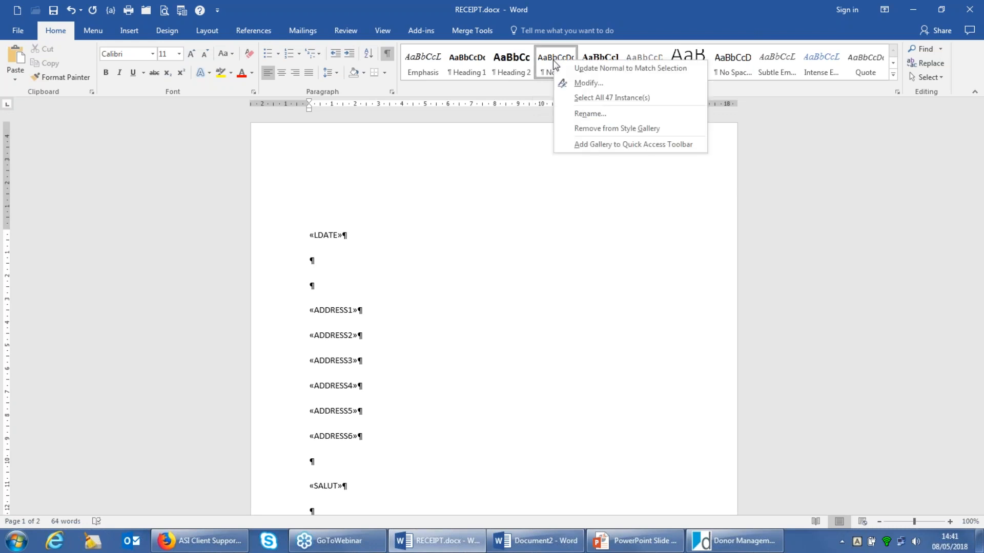
click(579, 82)
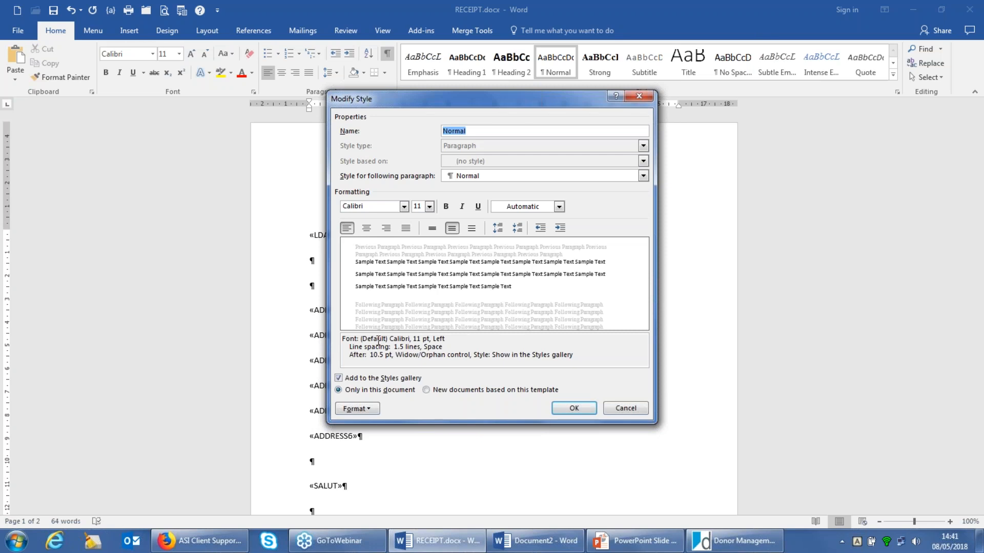
click(426, 390)
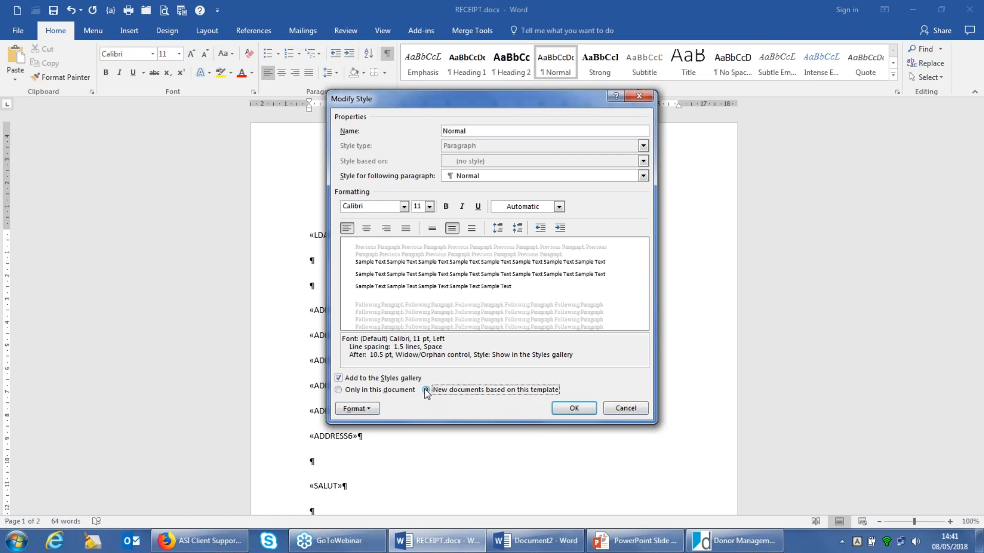
click(357, 410)
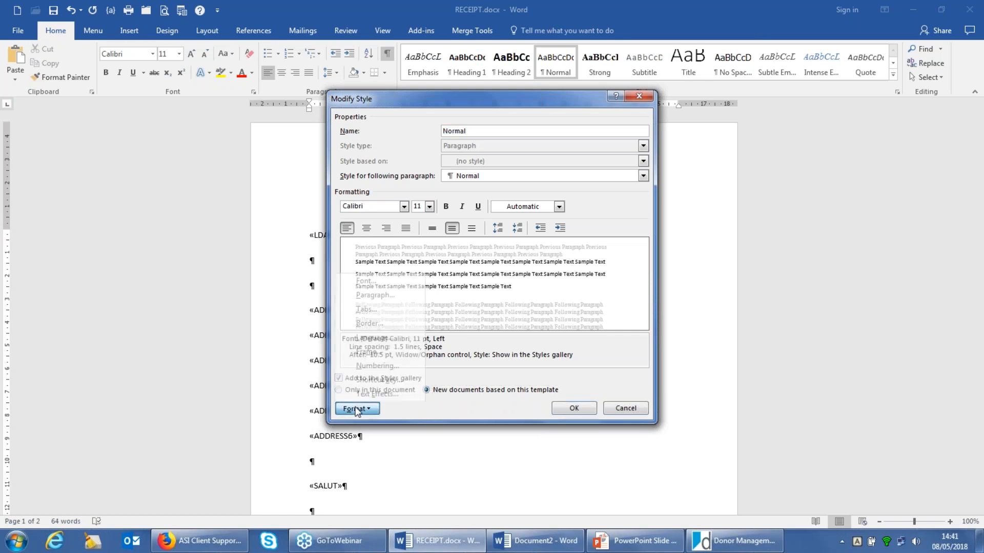
click(375, 295)
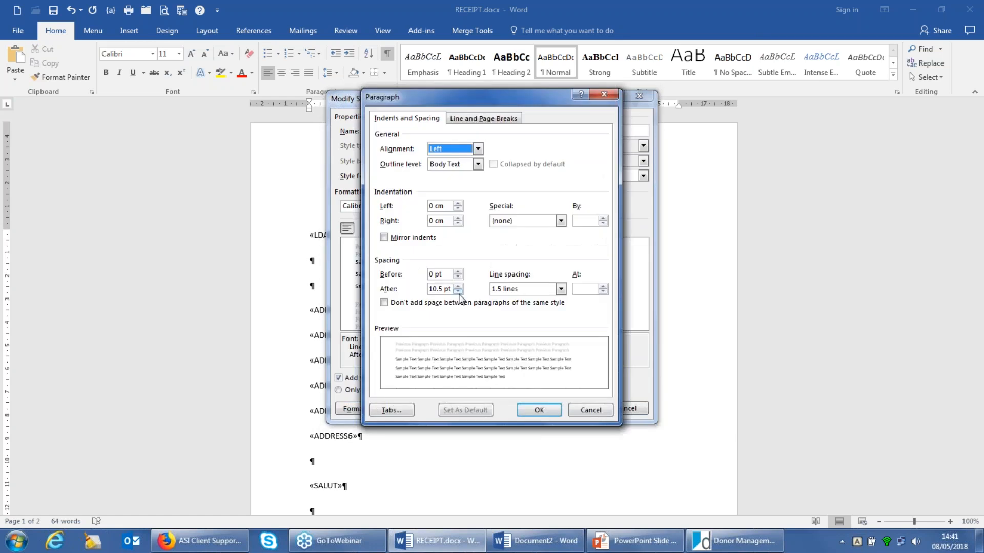
click(457, 292)
click(457, 292)
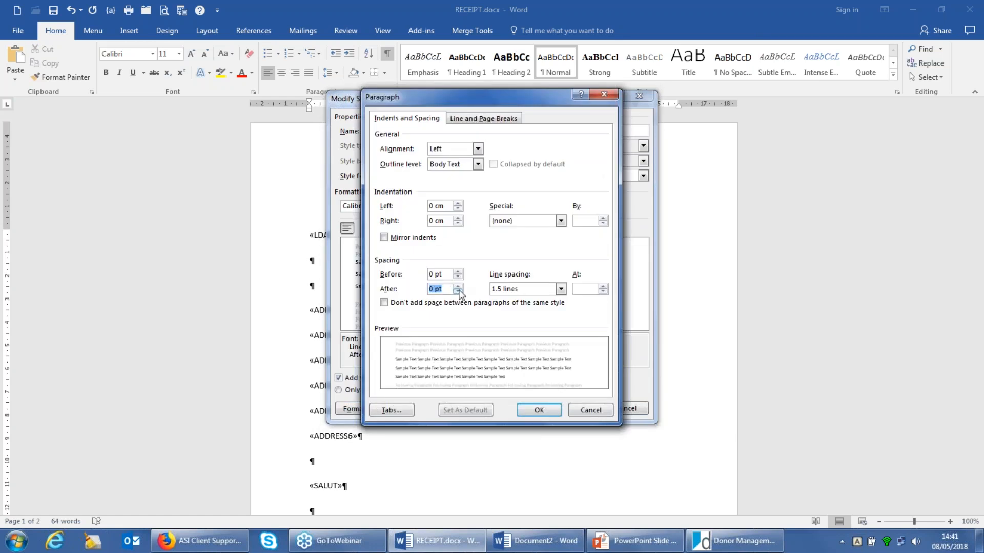
click(561, 289)
click(507, 300)
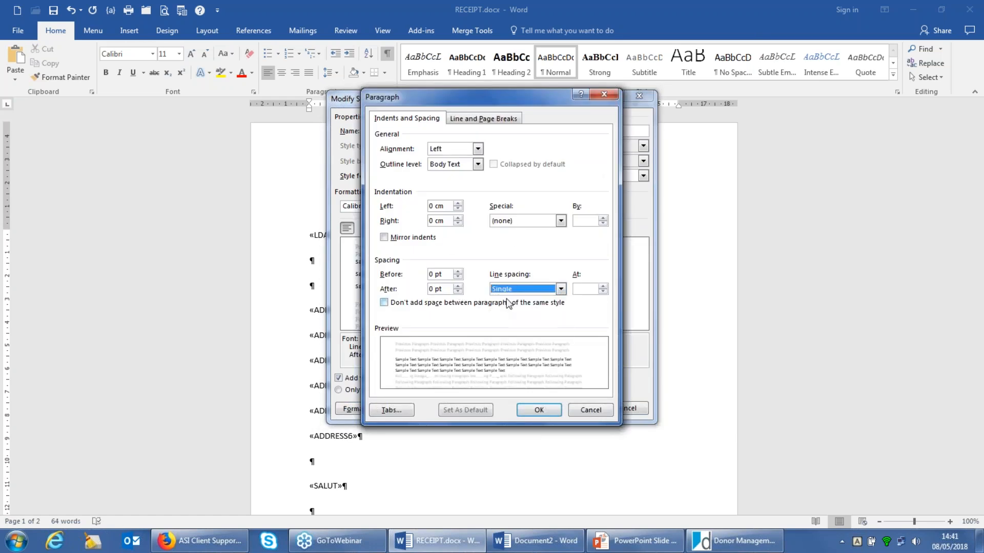
click(535, 412)
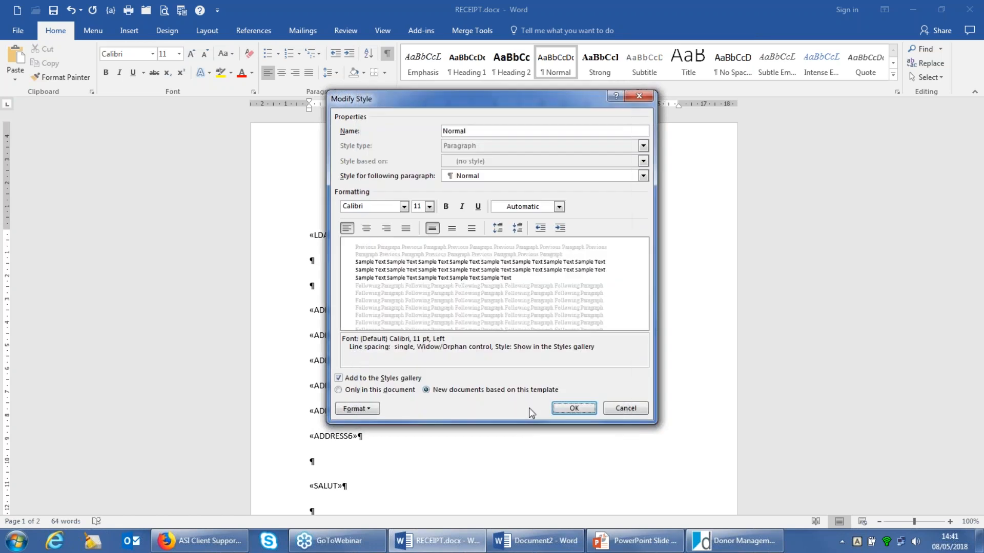
click(569, 407)
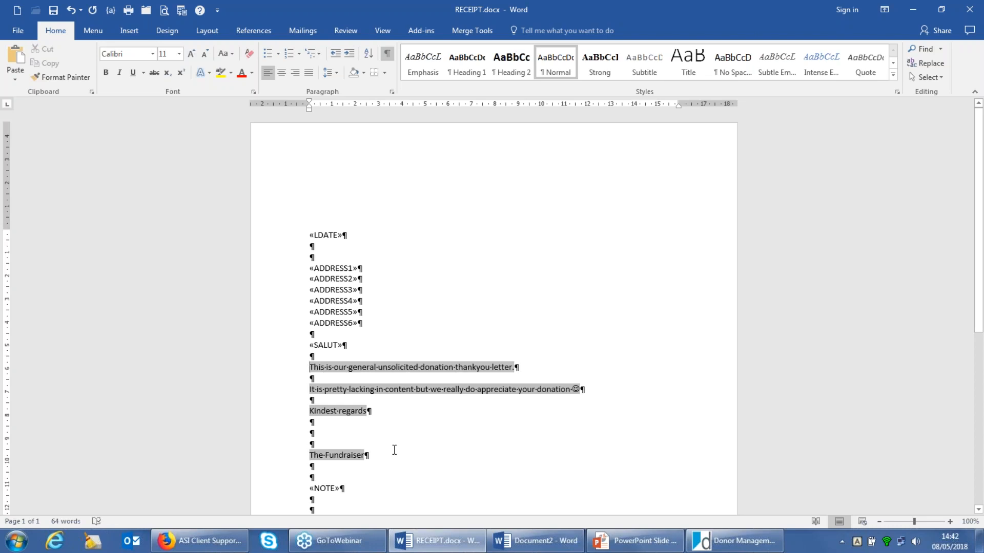
Set the font size of the included thank-you text, from its first line through The Fundraiser, to 12
drag(308, 367, 389, 456)
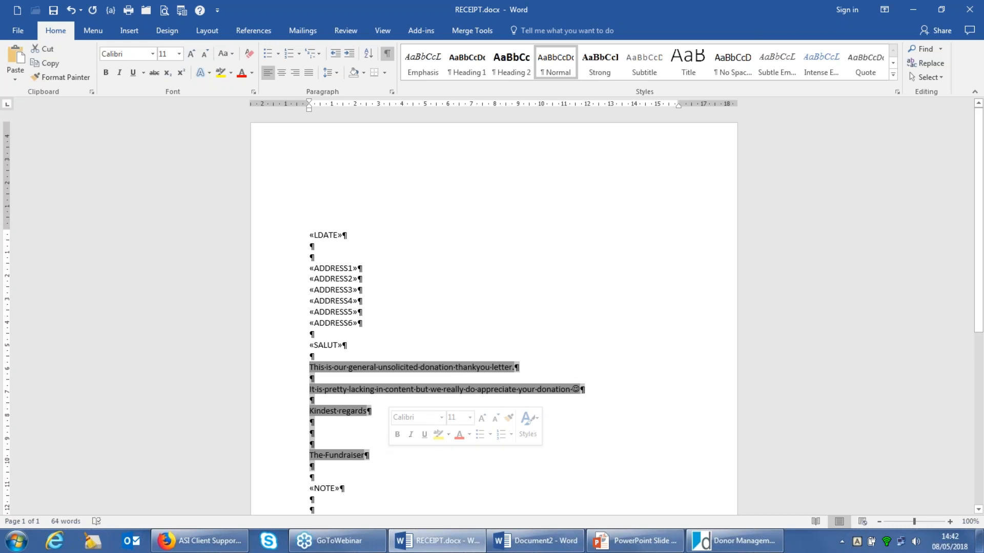
click(179, 54)
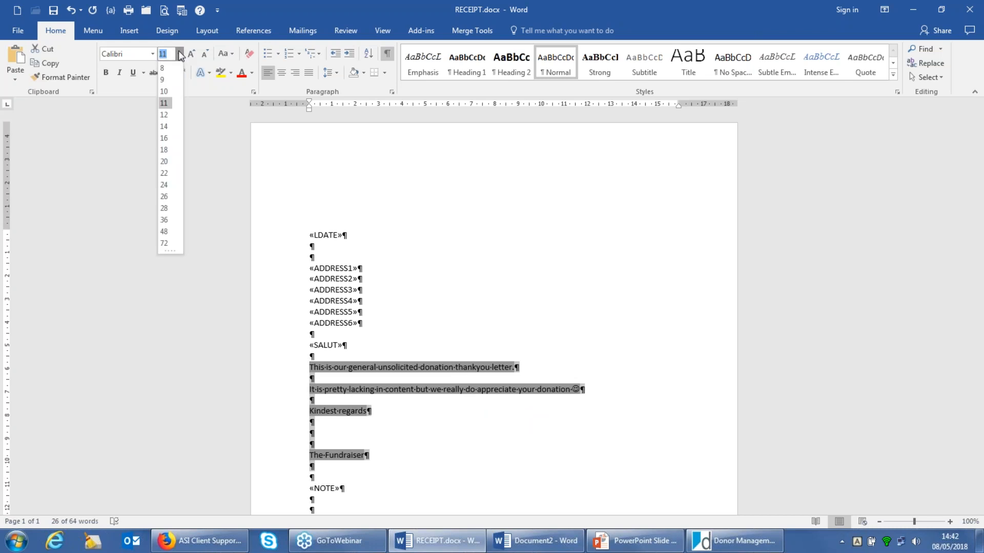
click(165, 115)
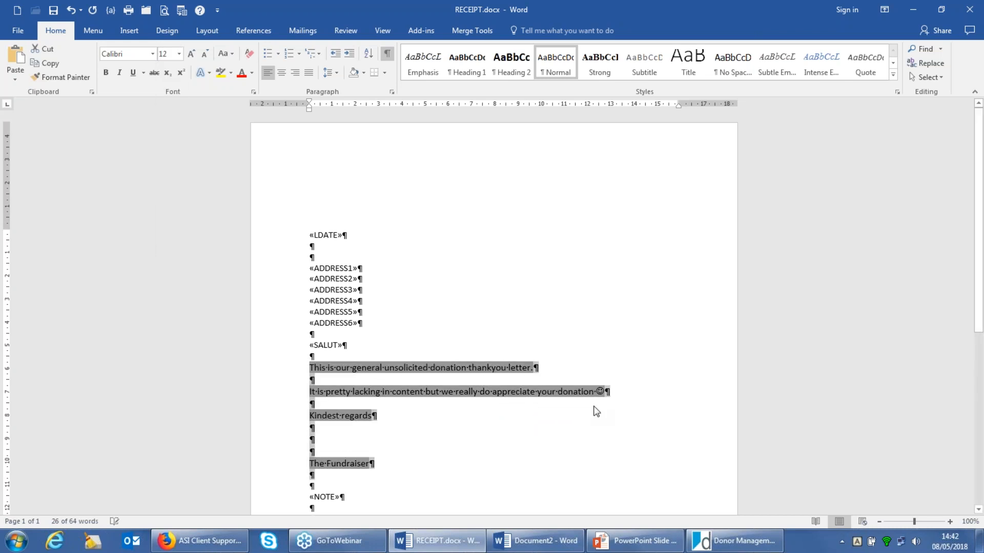
click(561, 333)
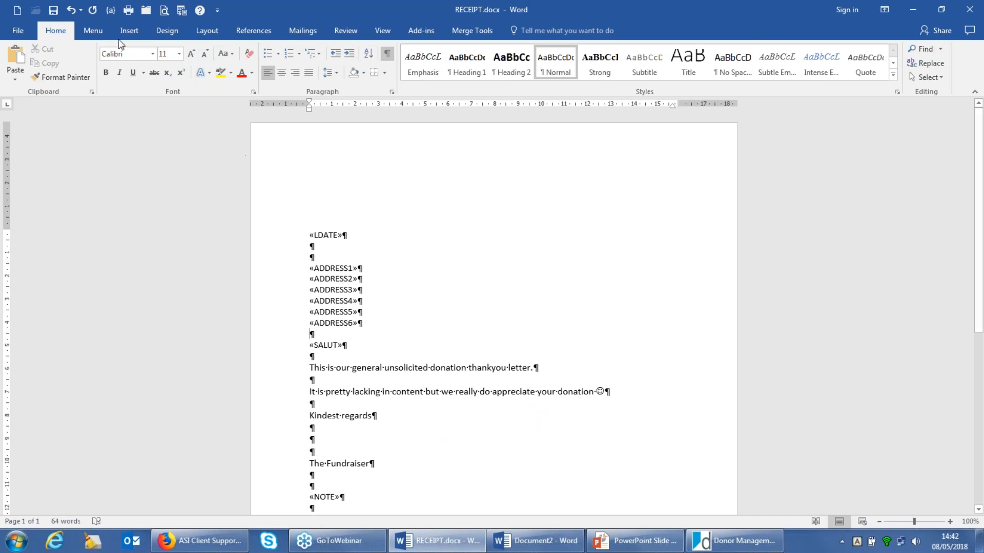
Show the field codes and set the font size of all fields from LDATE through NOTE to 11
click(110, 10)
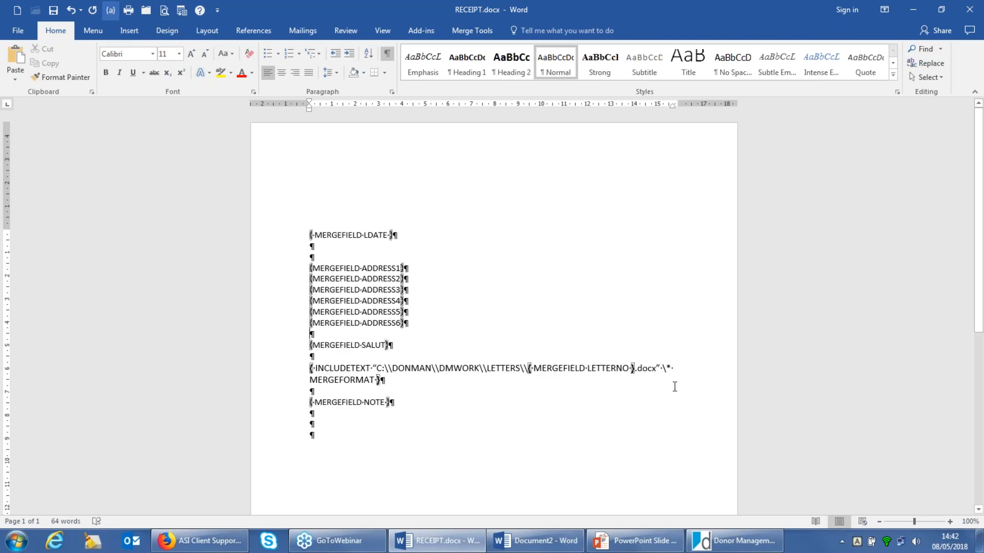
click(662, 370)
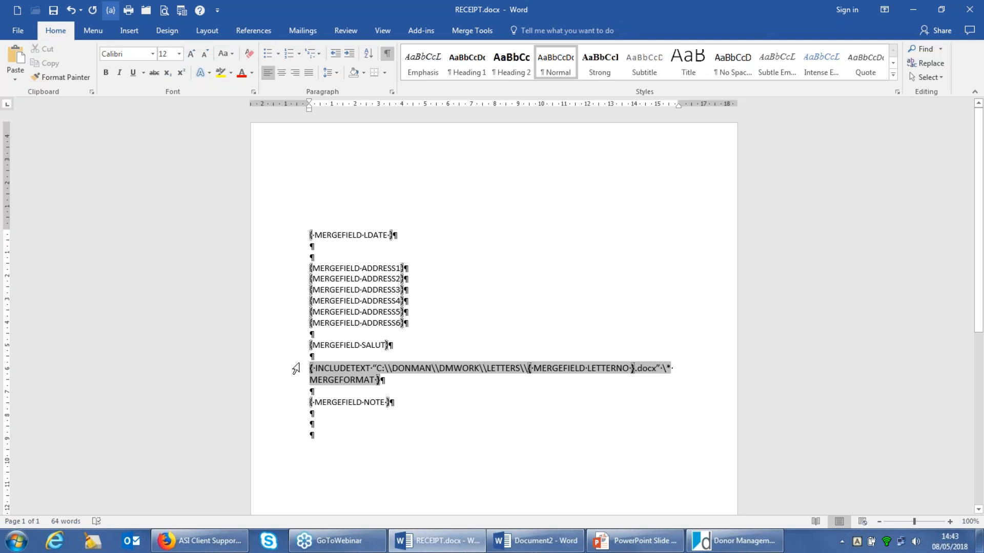
drag(306, 235, 370, 427)
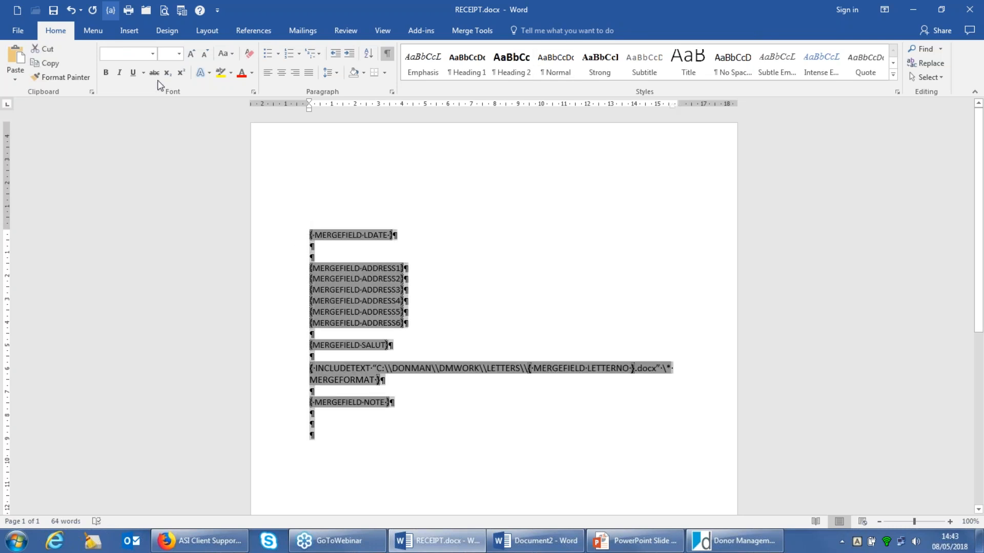
click(153, 54)
click(152, 53)
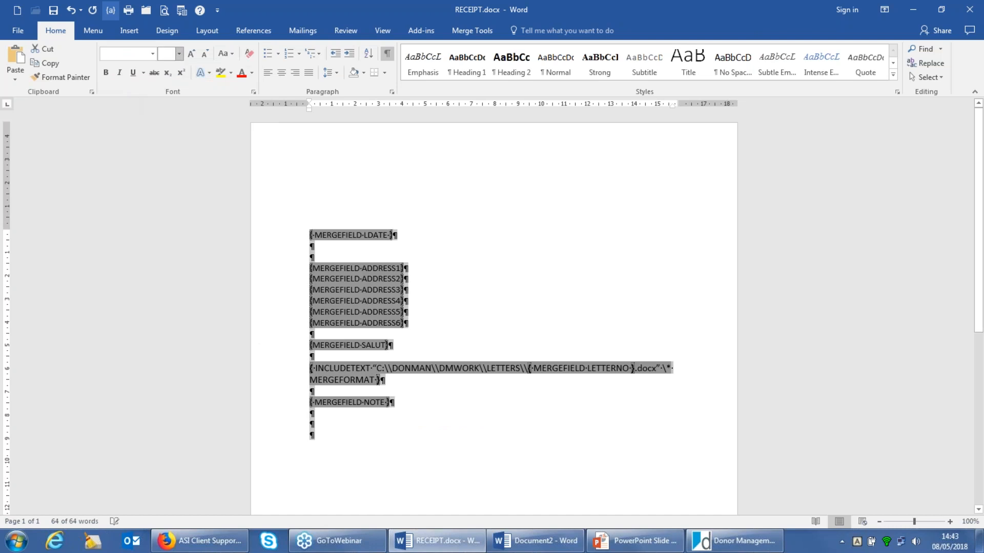
click(178, 55)
click(169, 108)
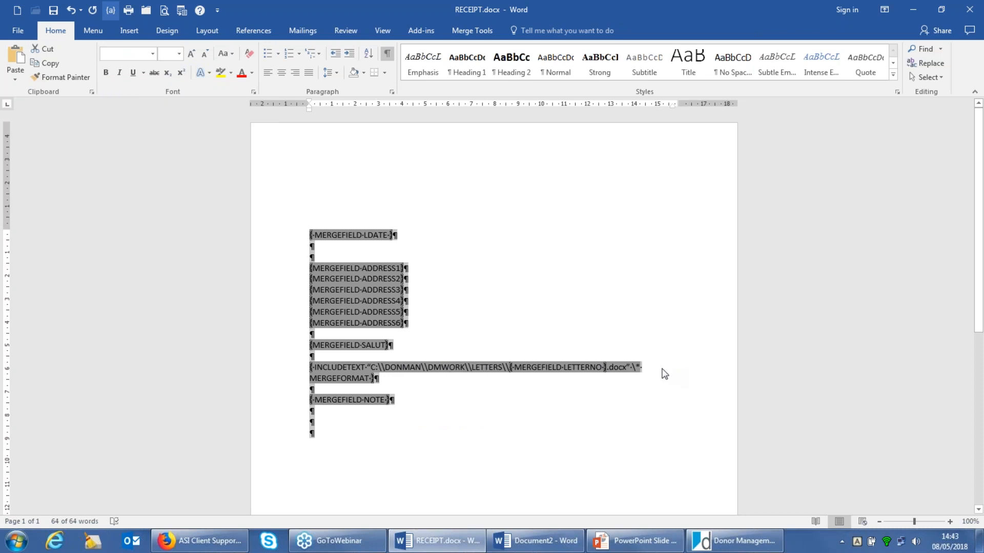
Delete the \* MERGEFORMAT switch from the end of the INCLUDETEXT field code
click(634, 369)
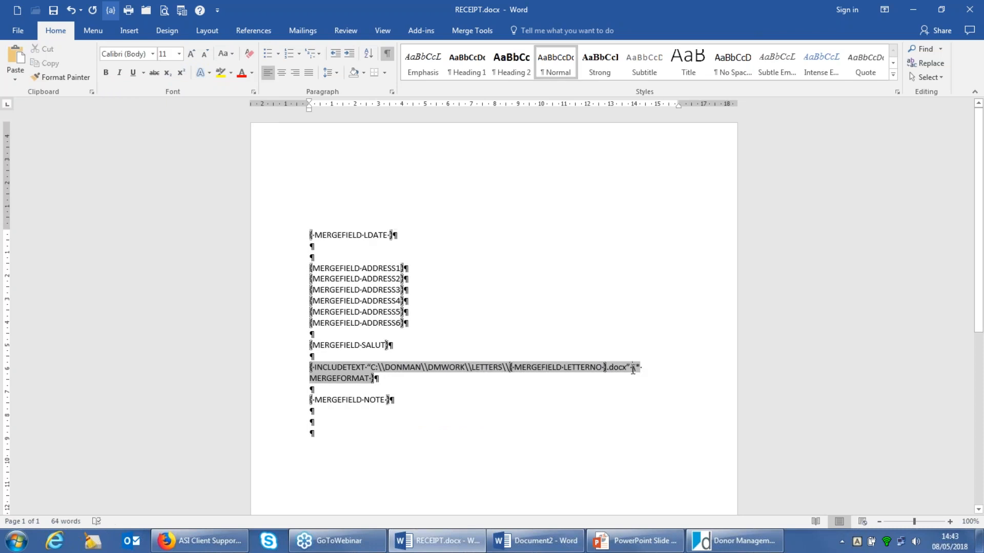
key(Delete)
key(Delete)
key(Delete)
key(Delete)
key(Delete)
key(Delete)
key(Delete)
key(Delete)
key(Delete)
key(Delete)
key(Delete)
key(Delete)
key(Delete)
key(Delete)
key(Delete)
key(Delete)
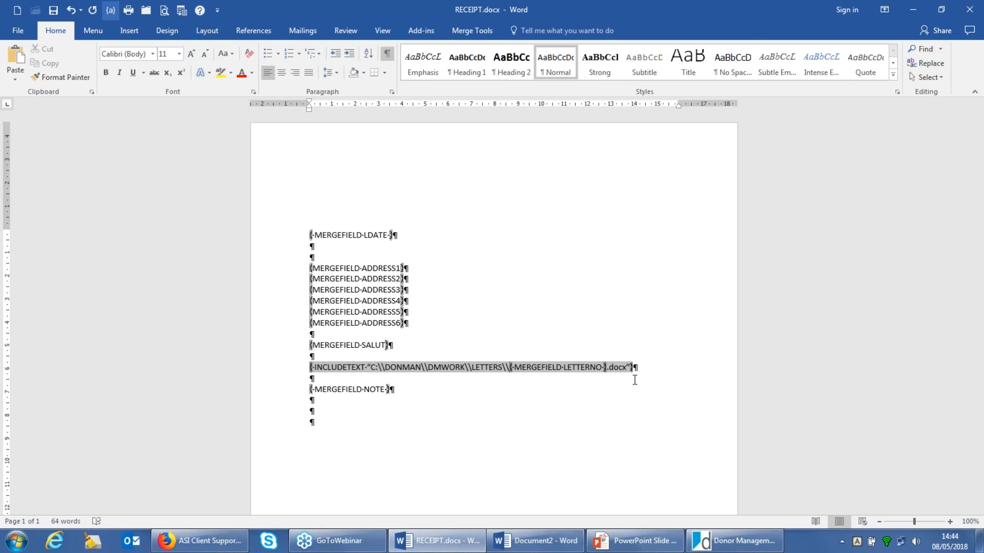
scroll(594, 384, down, 4)
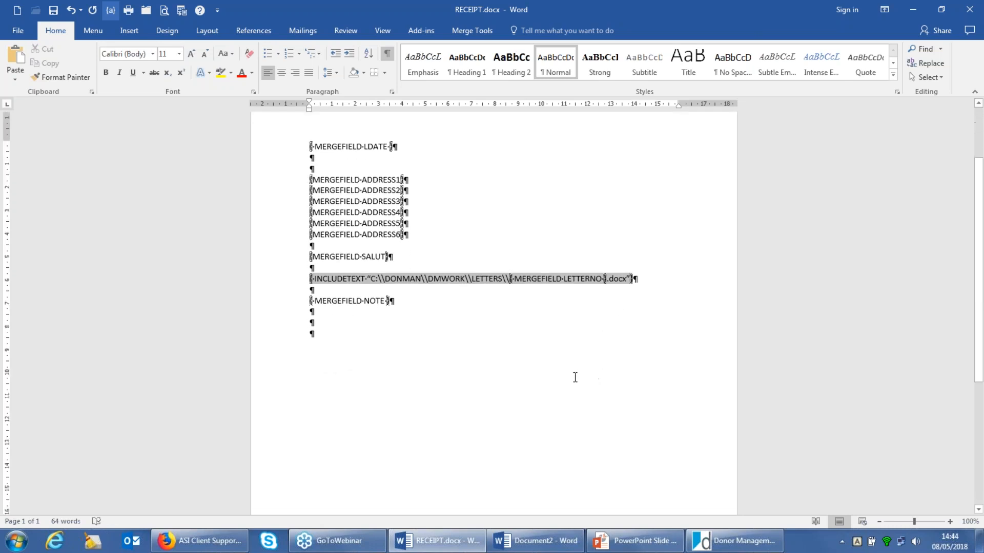
scroll(527, 339, down, 4)
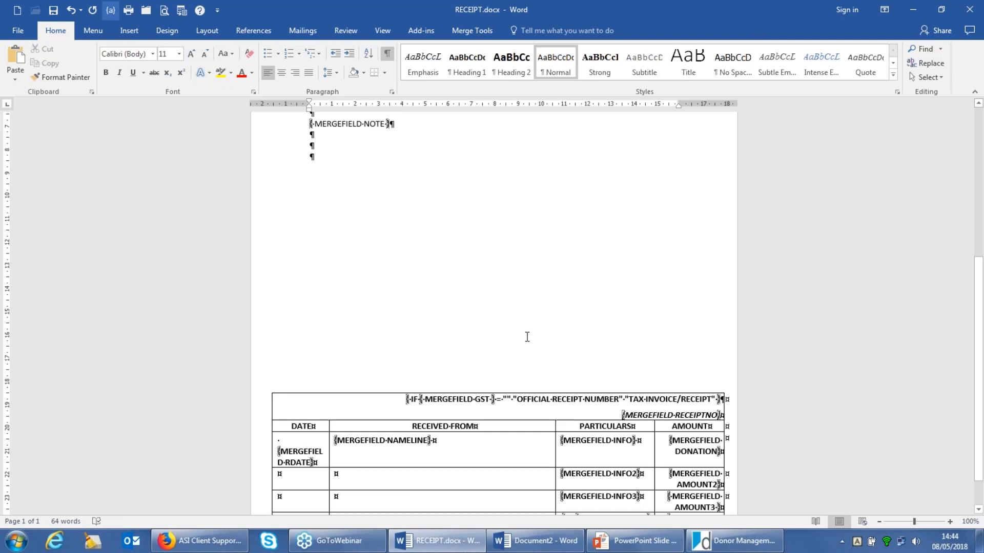
scroll(528, 336, up, 8)
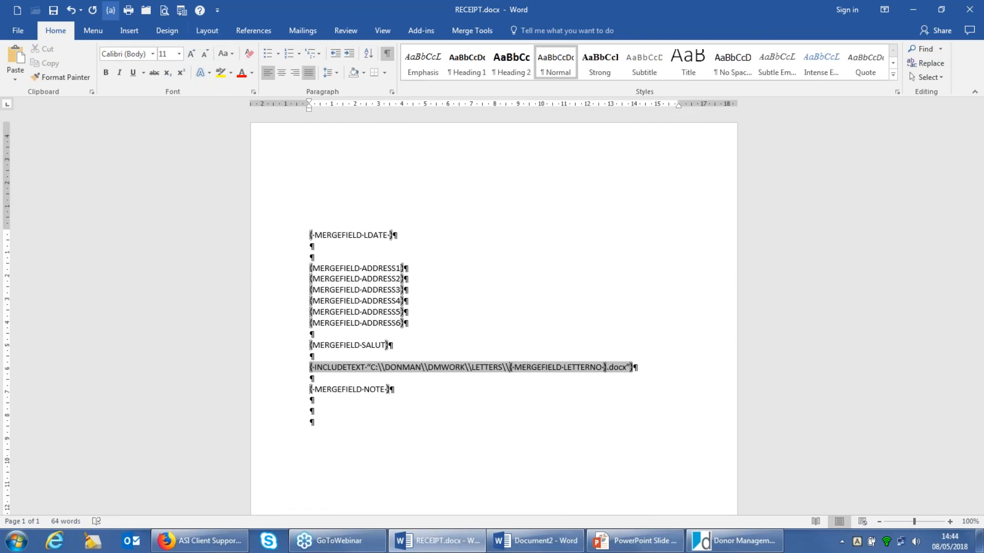
click(518, 204)
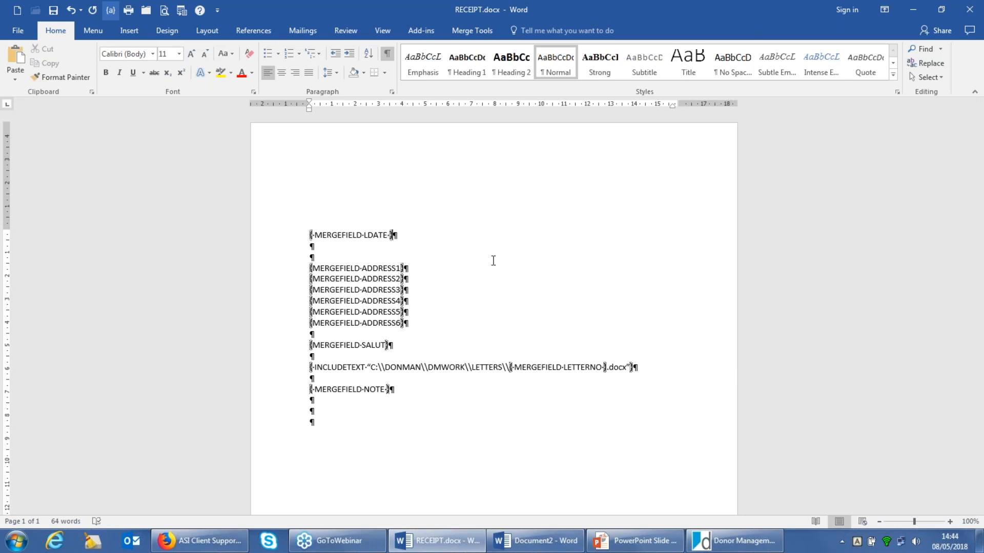
Find the View Field Codes command among all commands available for the Quick Access Toolbar, and leave the options without making changes
click(218, 11)
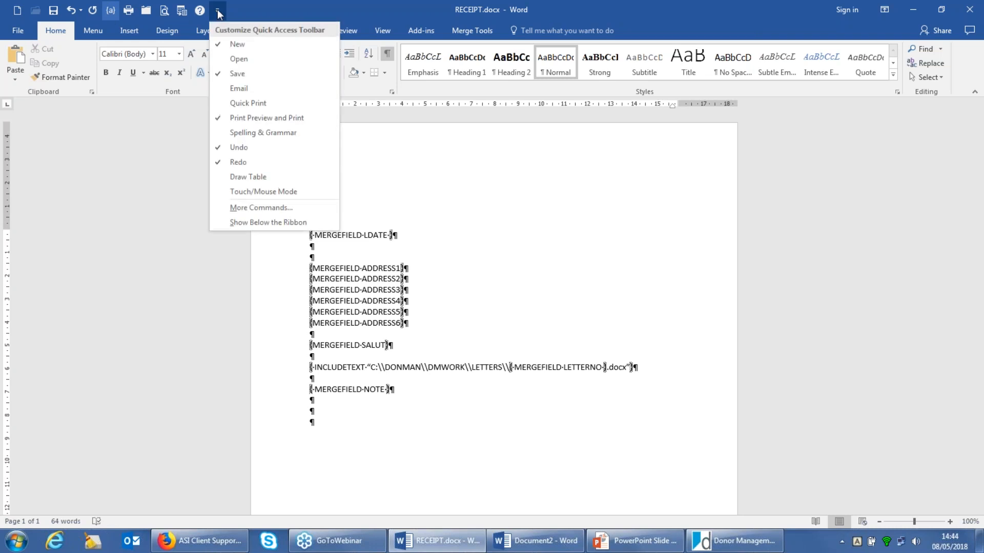
click(271, 211)
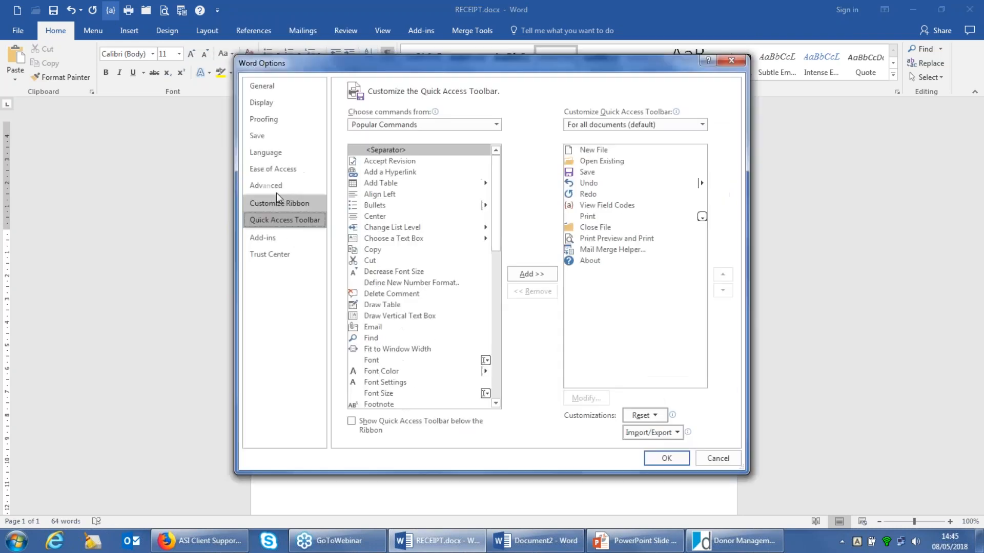
click(499, 124)
click(366, 162)
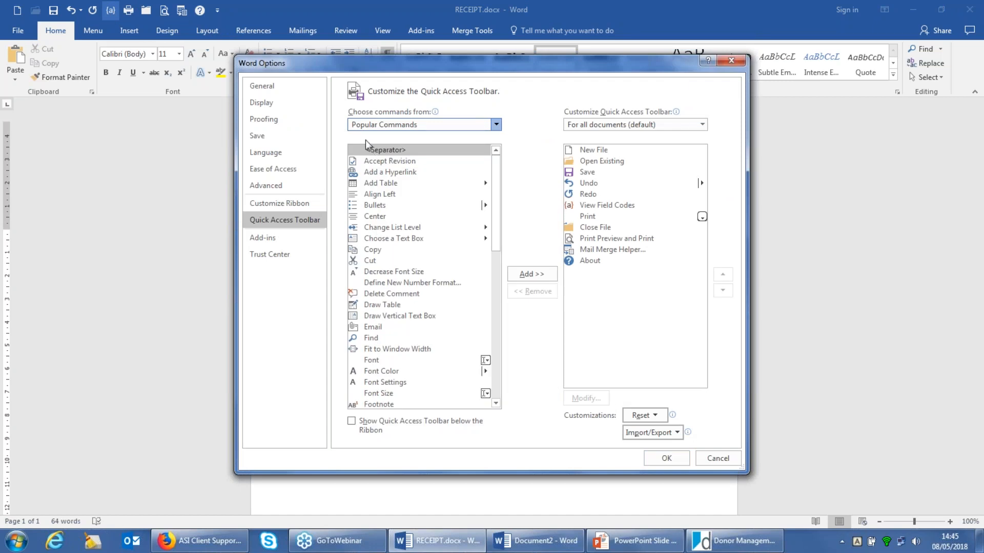
click(372, 125)
click(376, 159)
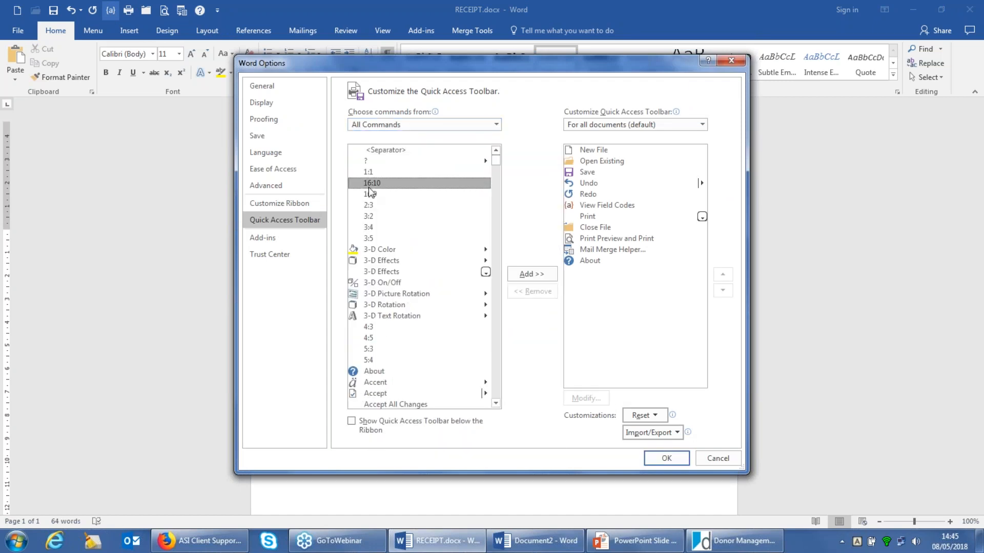
key(v)
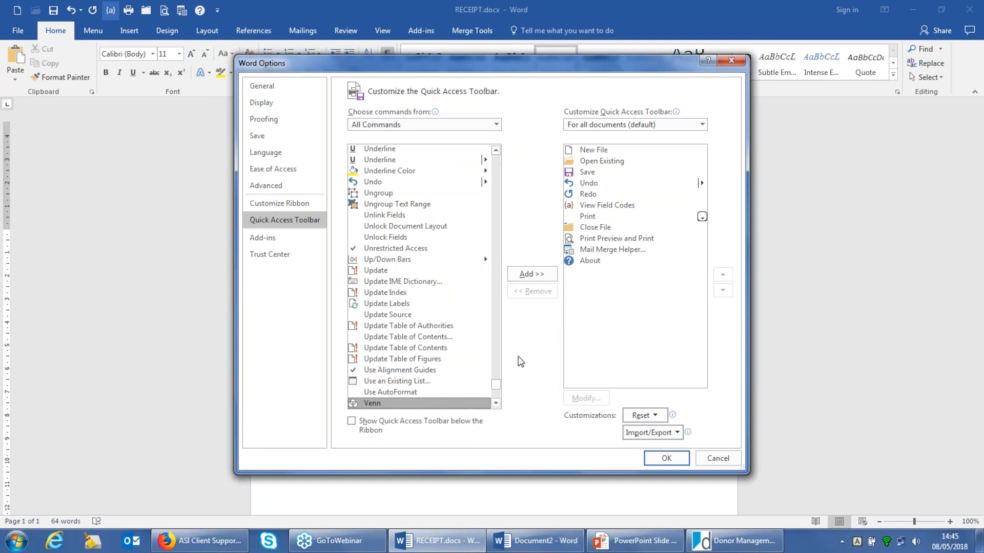
click(499, 404)
scroll(501, 406, down, 5)
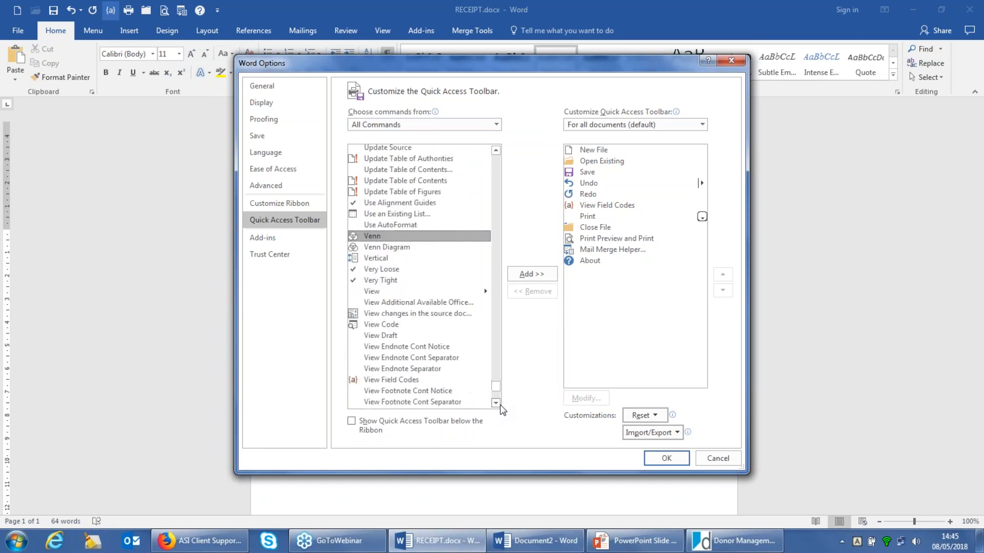
click(499, 404)
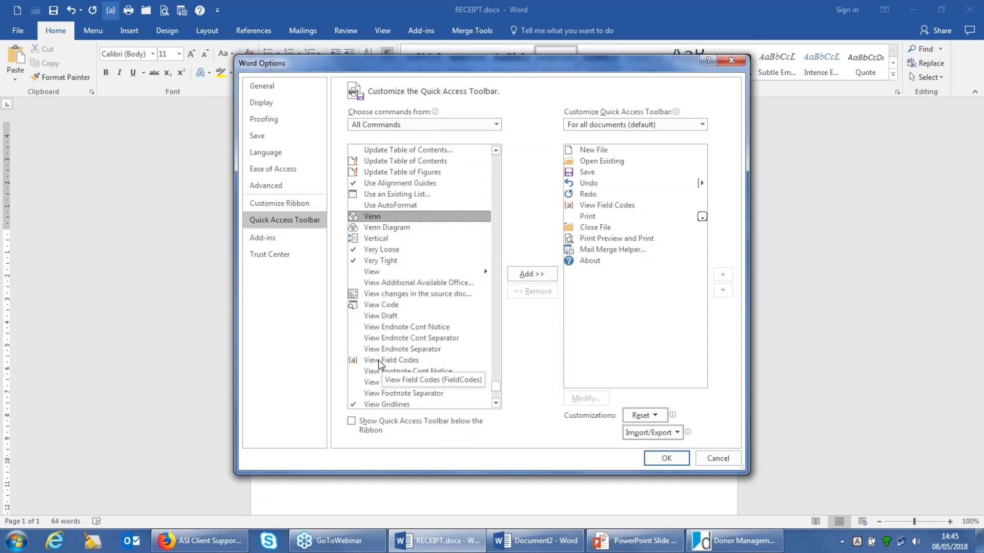
click(719, 459)
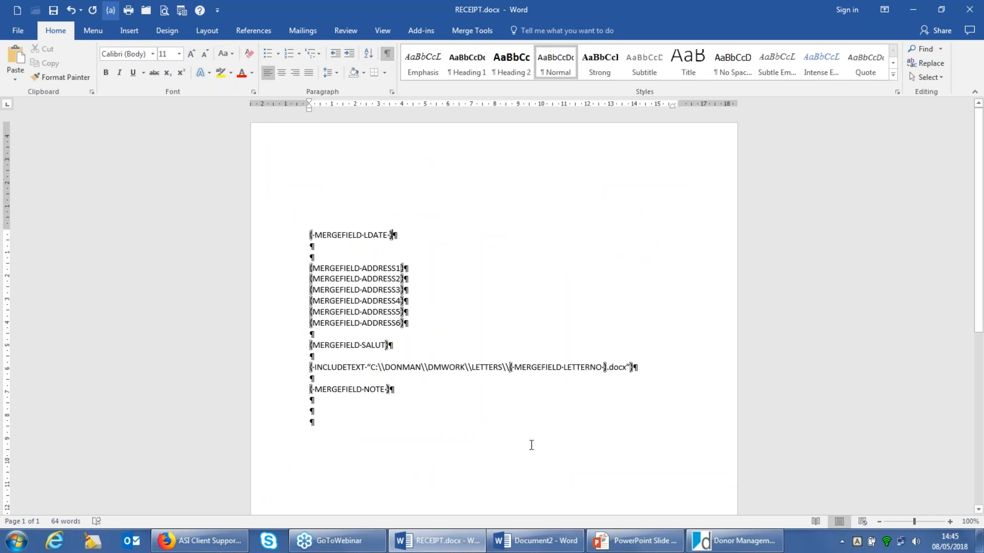
scroll(515, 400, down, 2)
scroll(499, 369, up, 2)
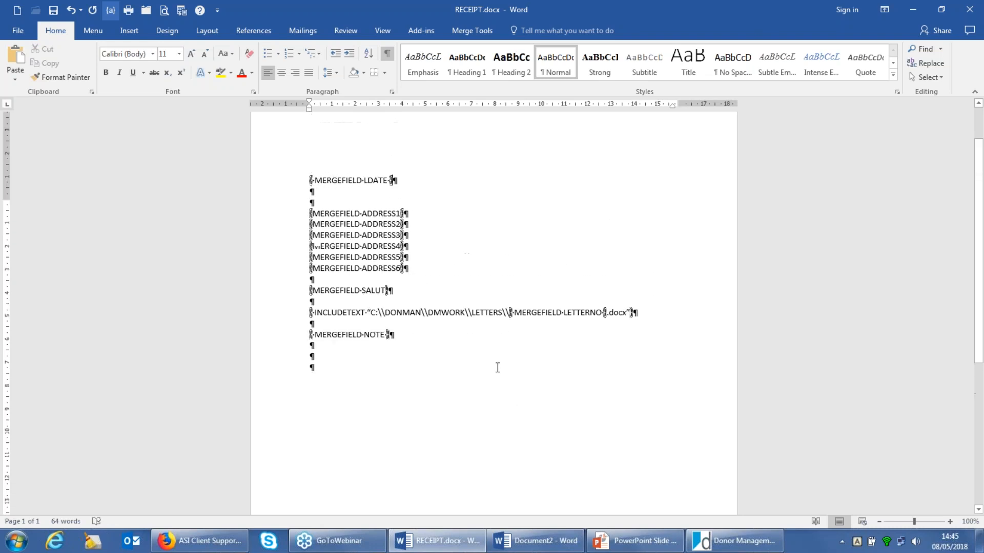
click(314, 376)
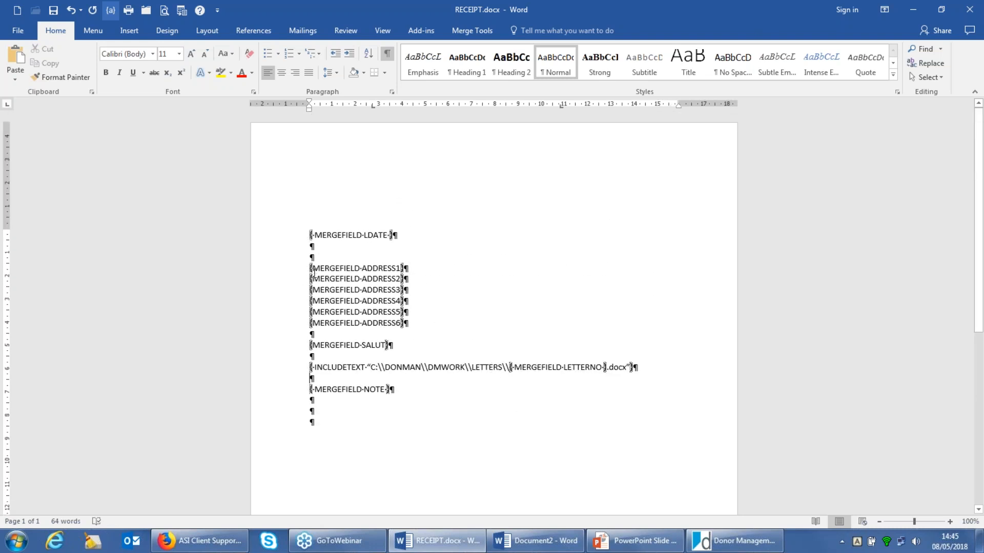
Create a blank document and enter three short lines of filler text followed by nine empty paragraphs
click(18, 10)
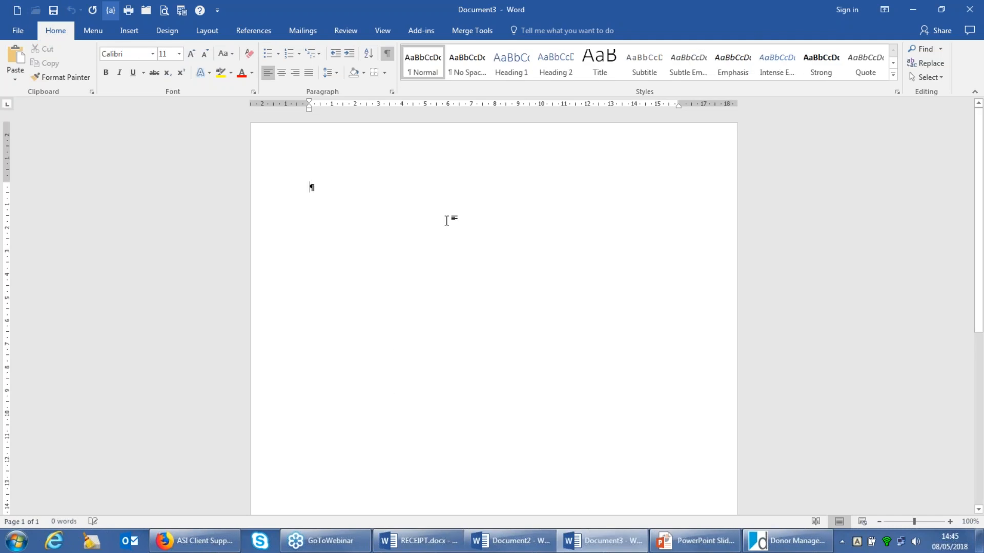
text(popininoinoin)
key(Return)
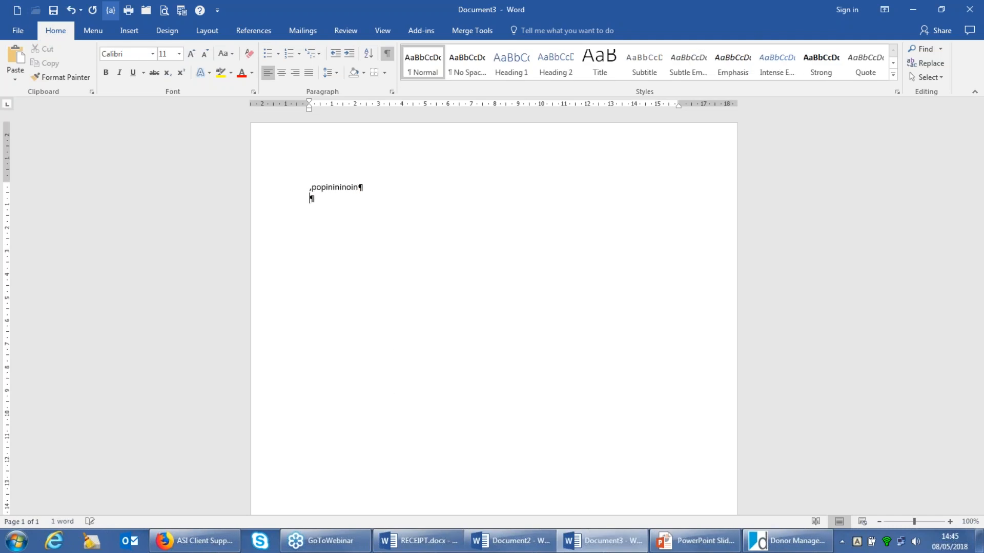
text(Thrynhyny)
key(Return)
text(erghqe)
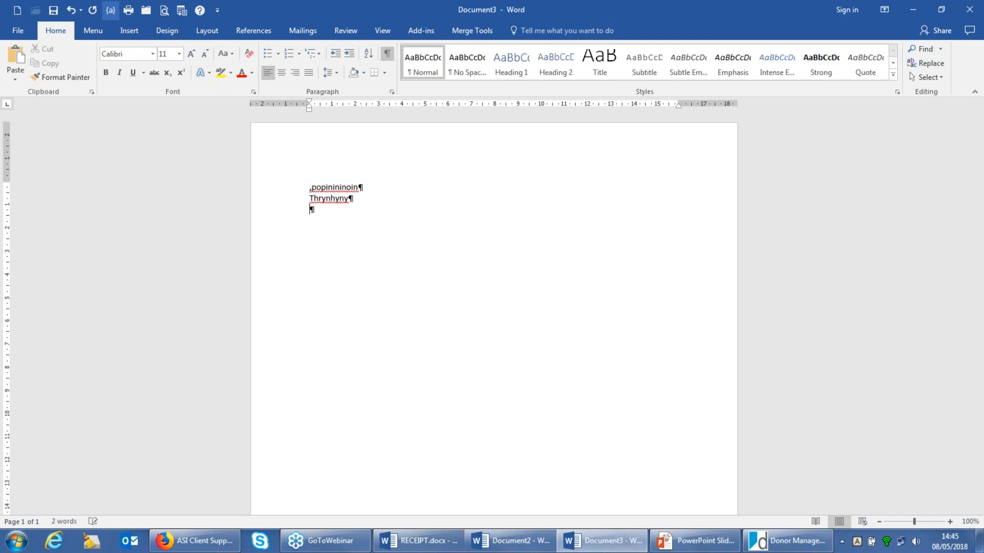
text(gh)
key(Return)
key(Return)
key(Return)
key(Return)
key(Return)
key(Return)
key(Return)
key(Return)
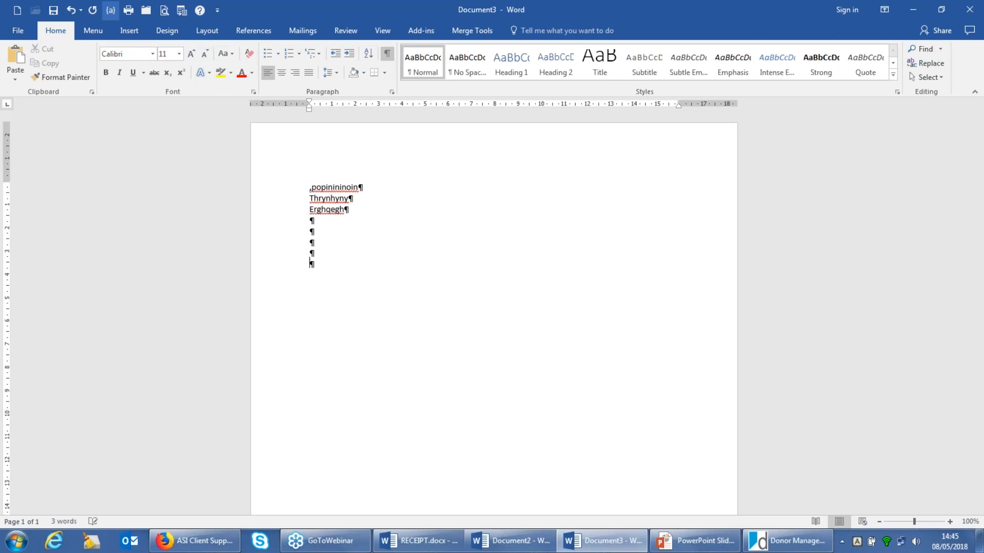
key(Return)
Toggle the formatting marks to locate and delete the empty paragraphs below the third line of filler text, leaving the marks hidden
click(388, 54)
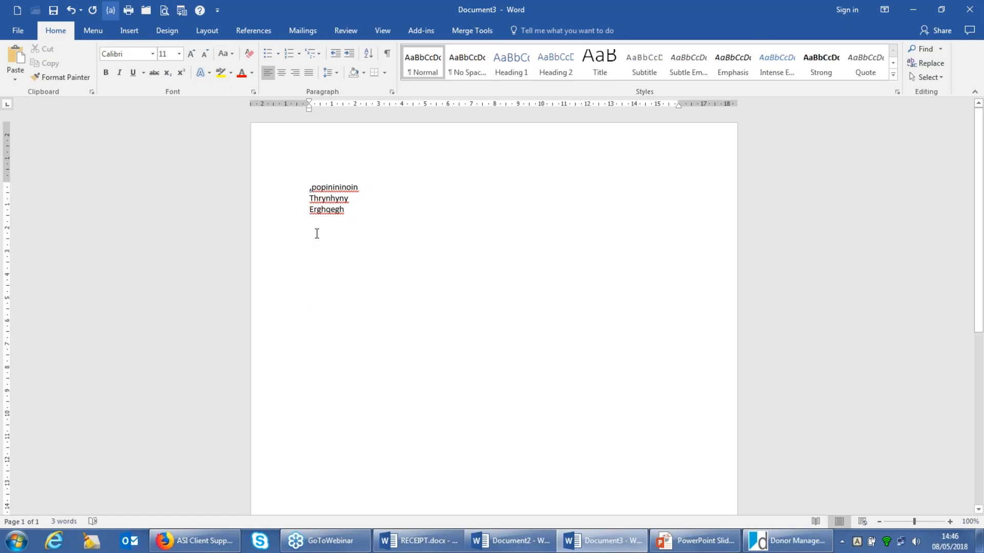
click(388, 54)
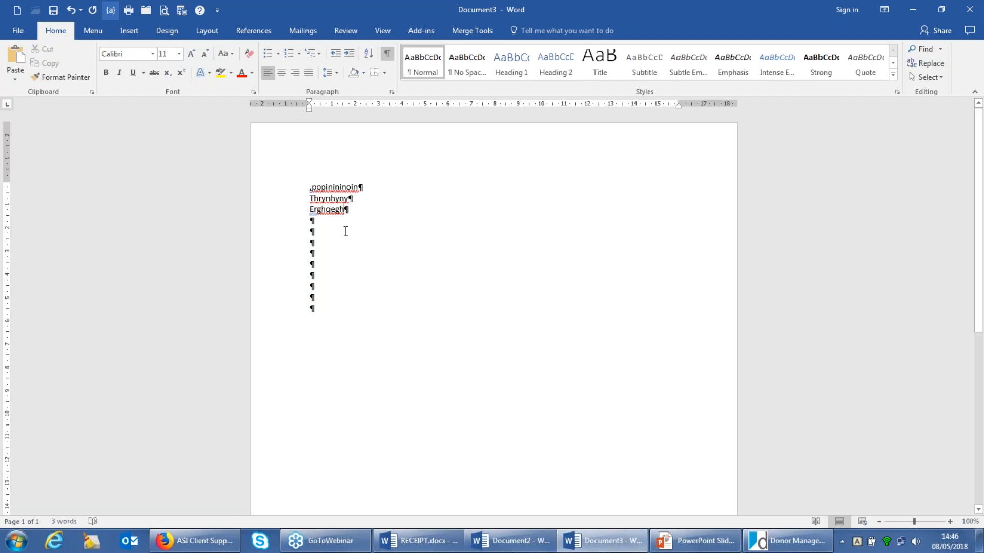
key(BackSpace)
key(BackSpace)
key(BackSpace)
key(BackSpace)
key(BackSpace)
key(BackSpace)
key(BackSpace)
key(BackSpace)
key(BackSpace)
click(388, 54)
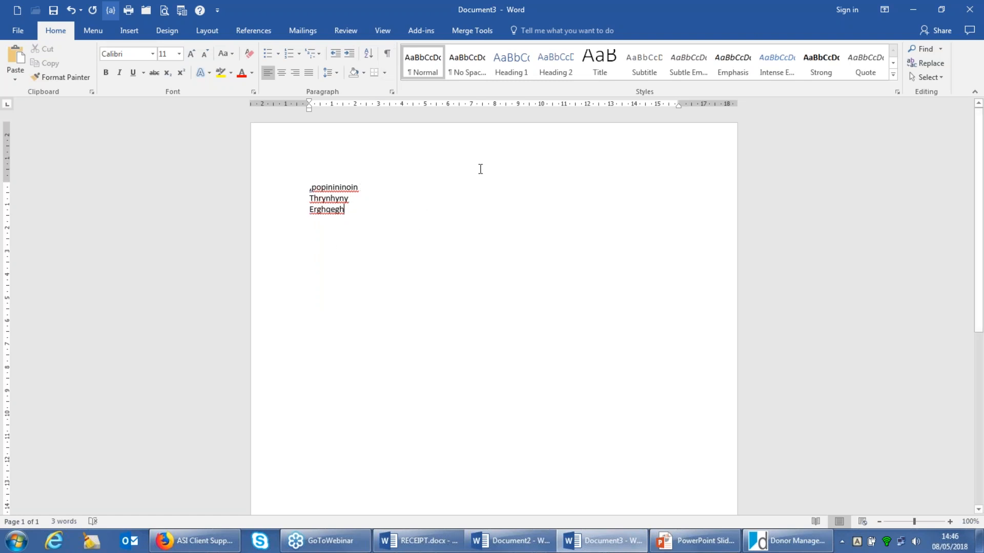
Close the filler-text document without saving it
click(970, 9)
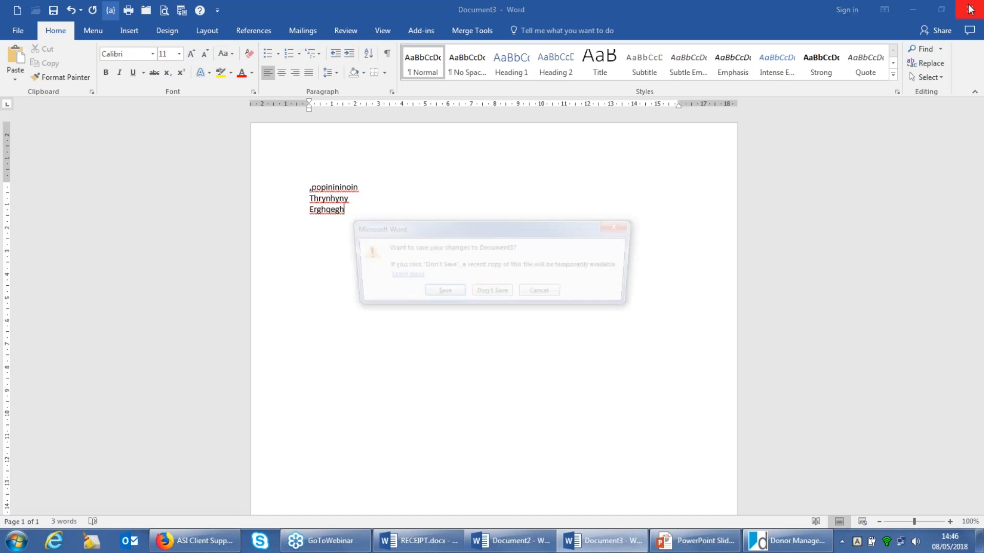
click(491, 293)
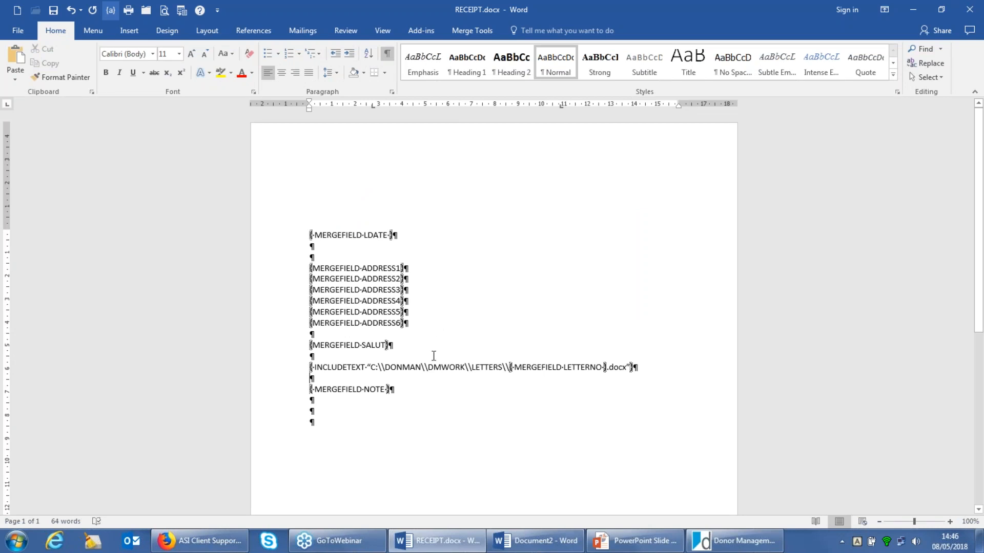
Switch to the PowerPoint slide show with the Donman standard receipt template layout
scroll(472, 274, down, 4)
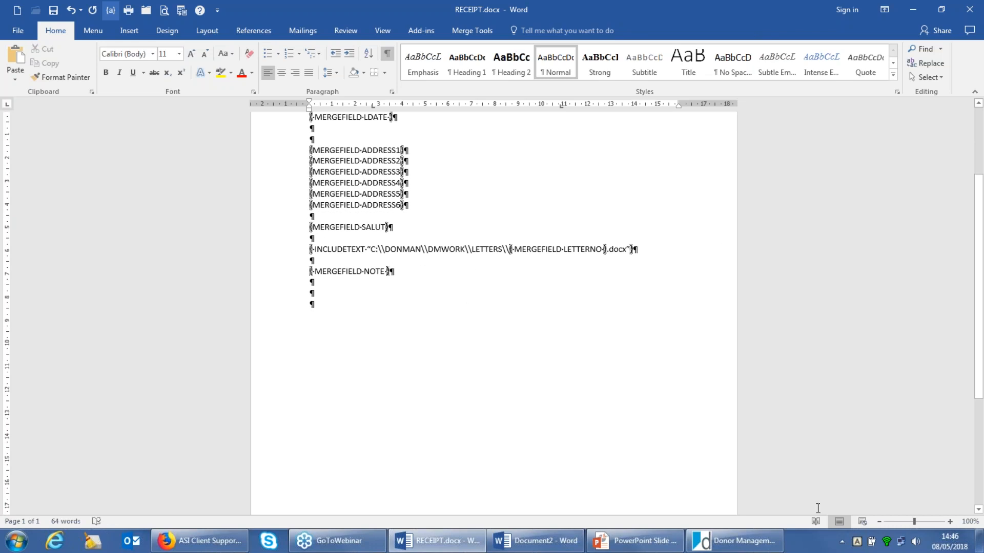
mouse_move(664, 538)
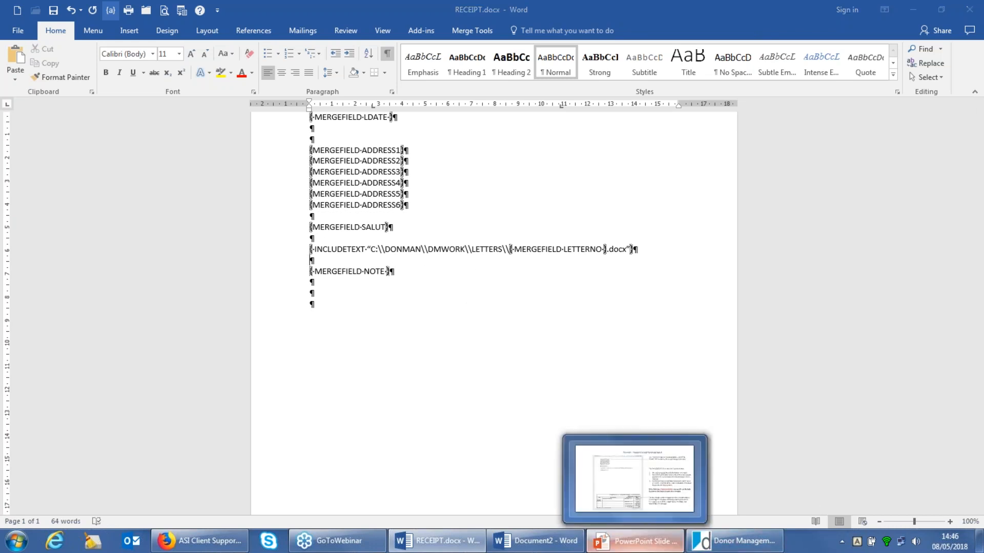
click(664, 538)
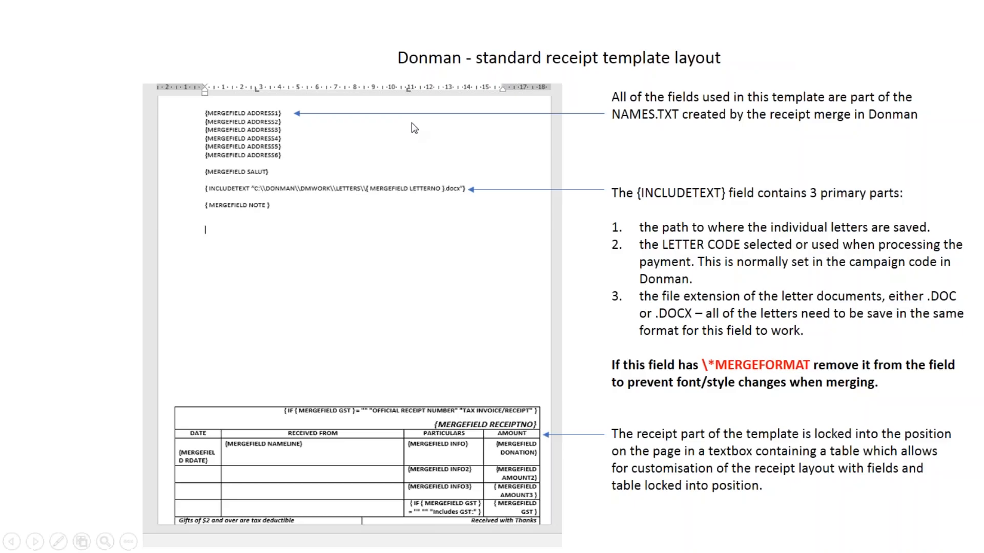